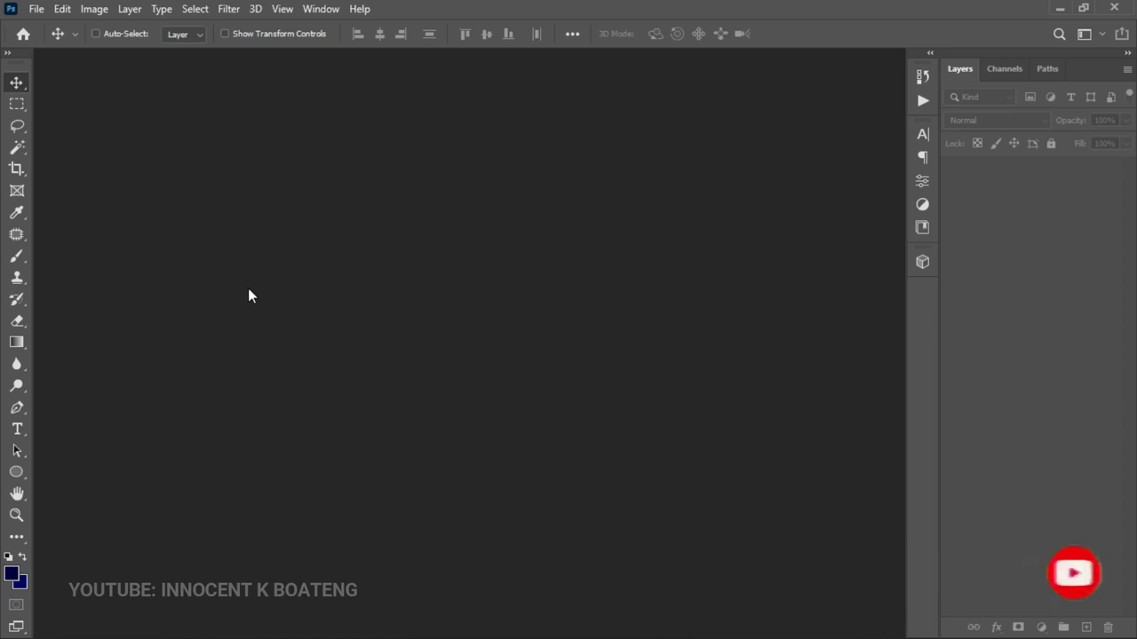
Create a new document of 5000 x 4000 pixels at 300 pixels/inch with a white background.
click(37, 9)
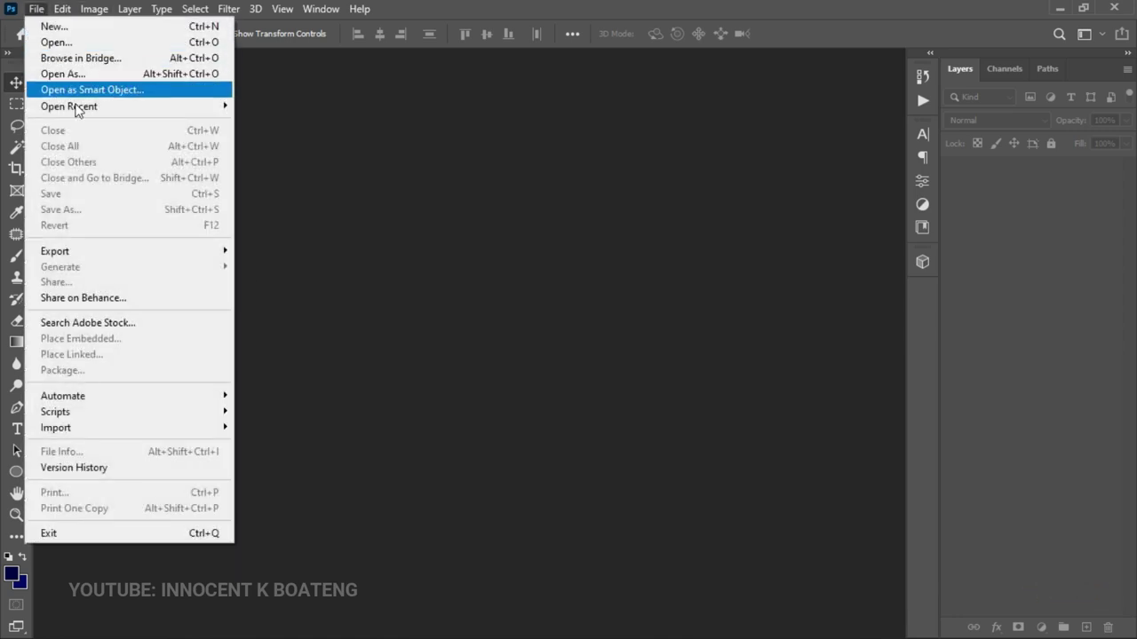
click(88, 27)
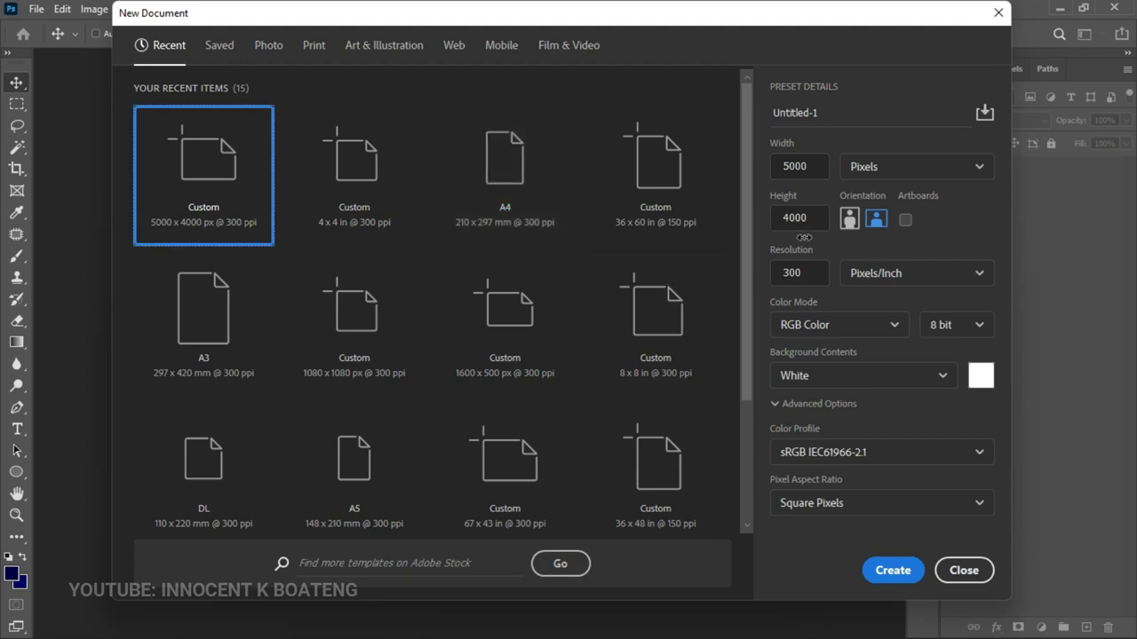
mouse_move(794, 166)
mouse_down()
mouse_move(807, 166)
mouse_move(778, 166)
mouse_up()
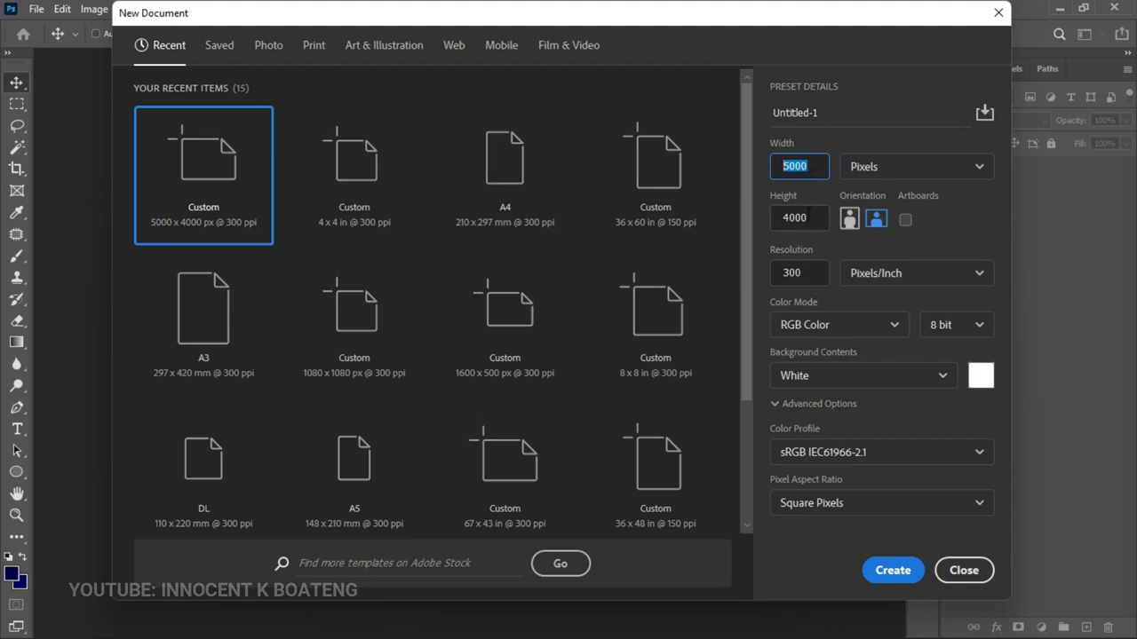
drag(807, 217, 769, 220)
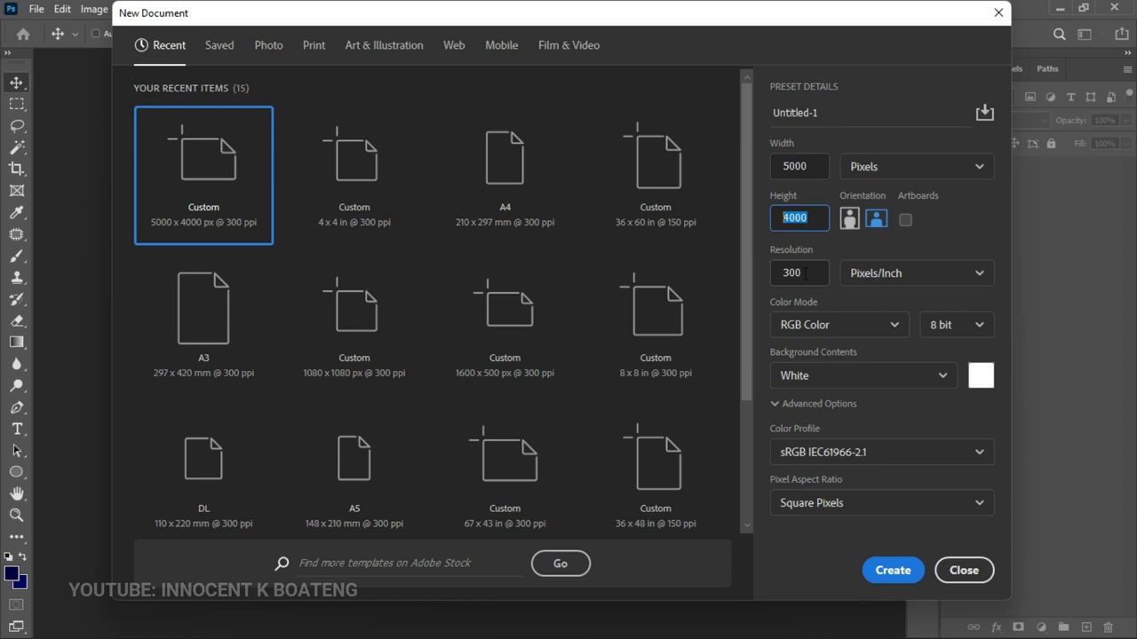
click(892, 571)
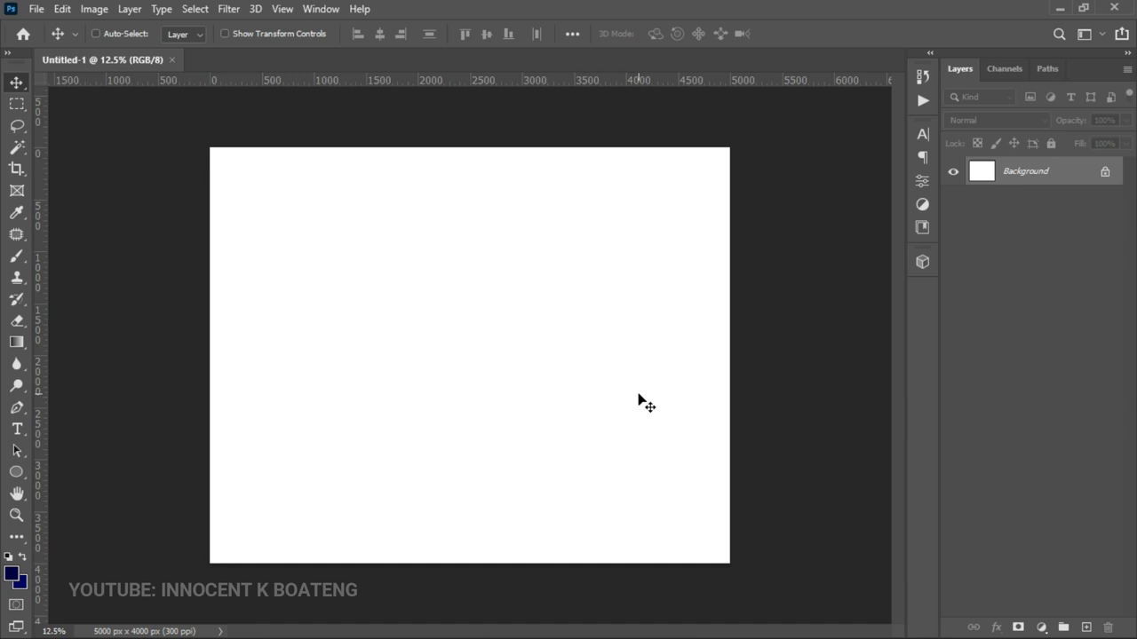
Draw a filled circle about 2512 px wide with the Ellipse tool in Shape mode, and undo it.
click(16, 473)
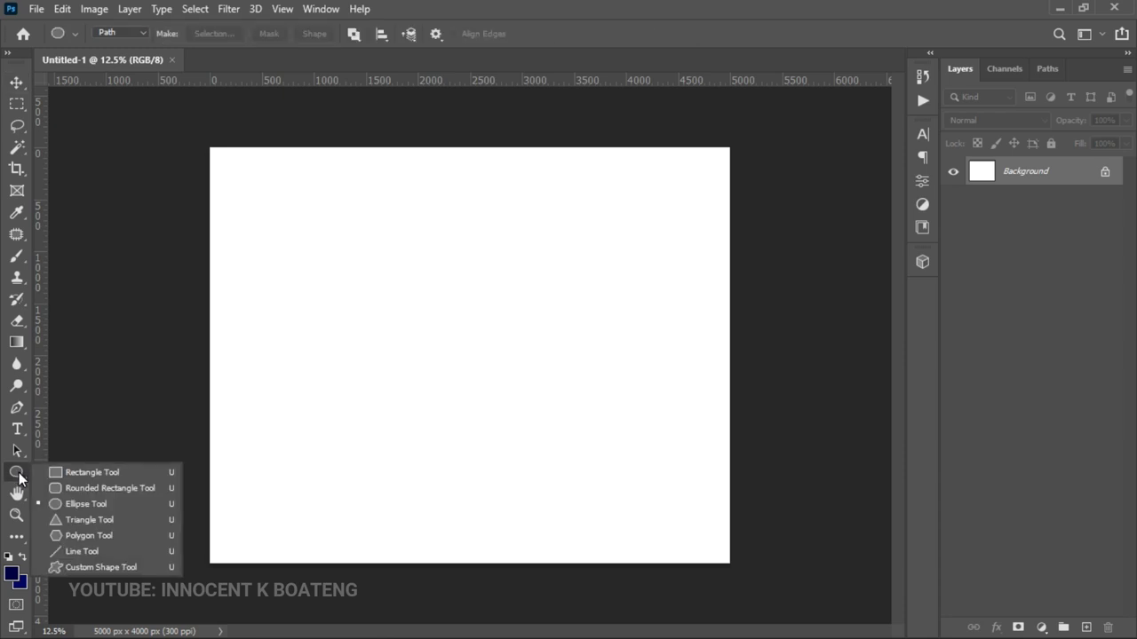
click(83, 504)
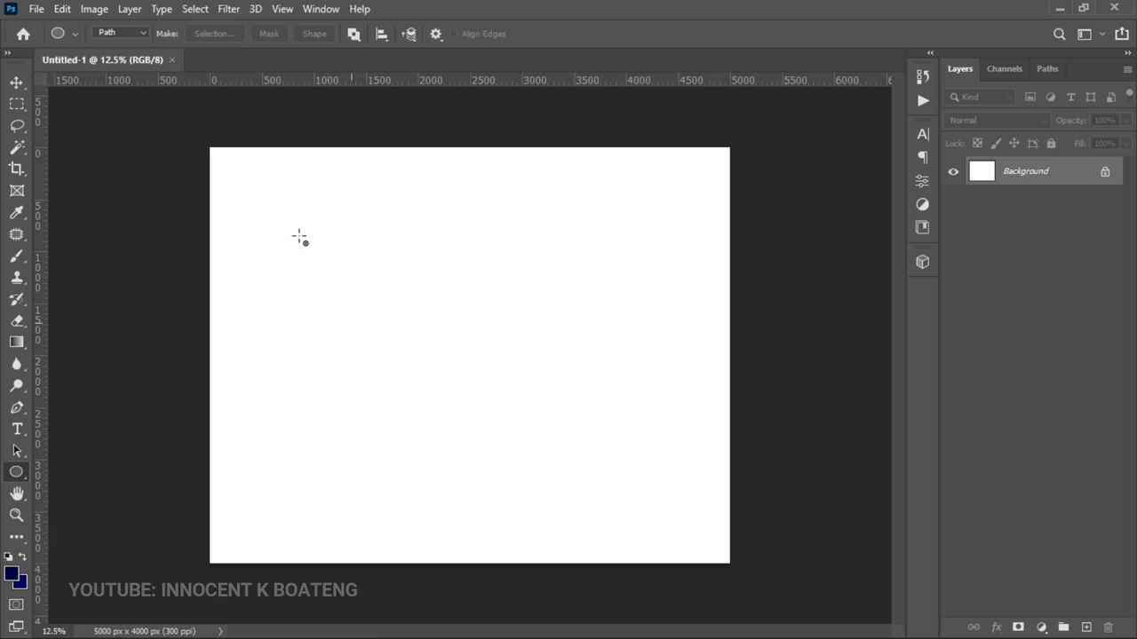
click(144, 33)
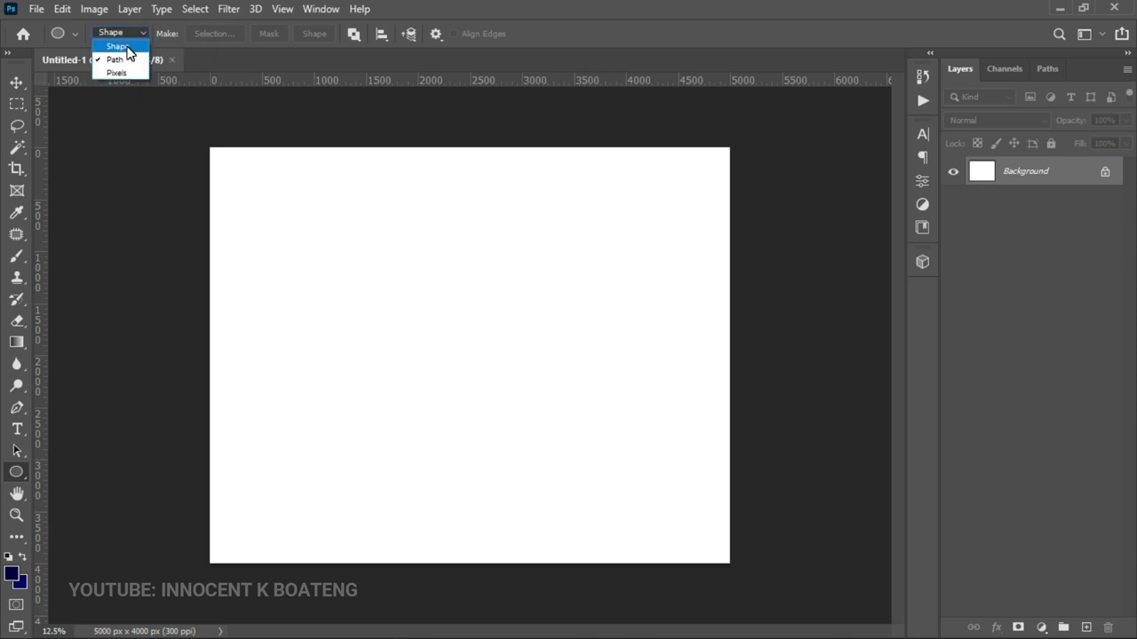
click(127, 52)
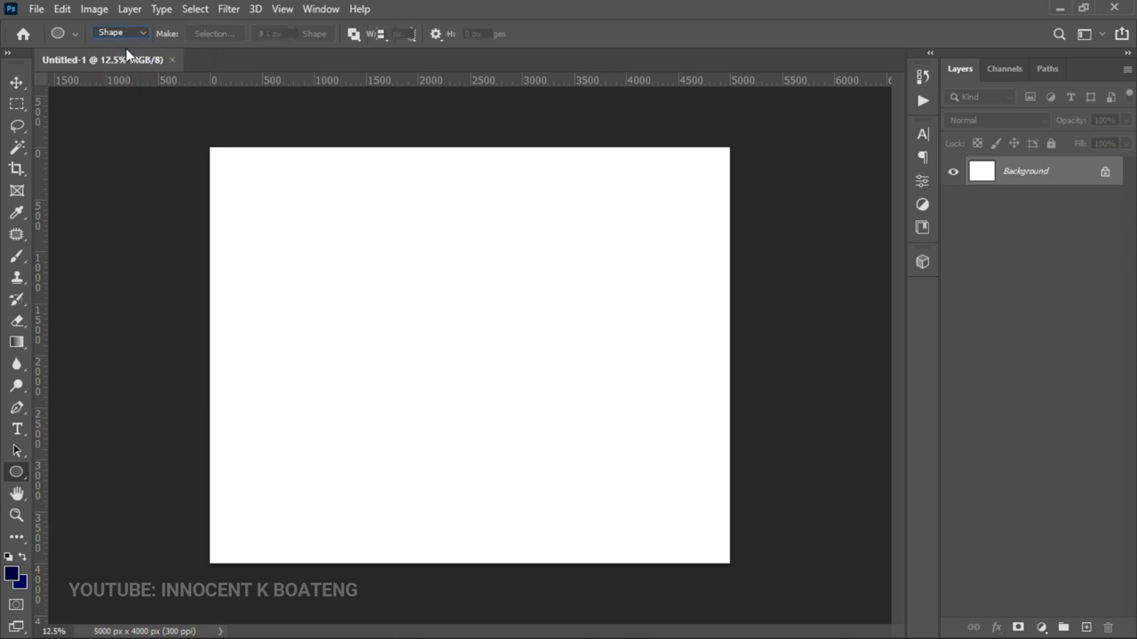
click(130, 36)
click(127, 61)
click(126, 34)
click(121, 73)
click(125, 34)
click(120, 49)
drag(324, 206, 584, 504)
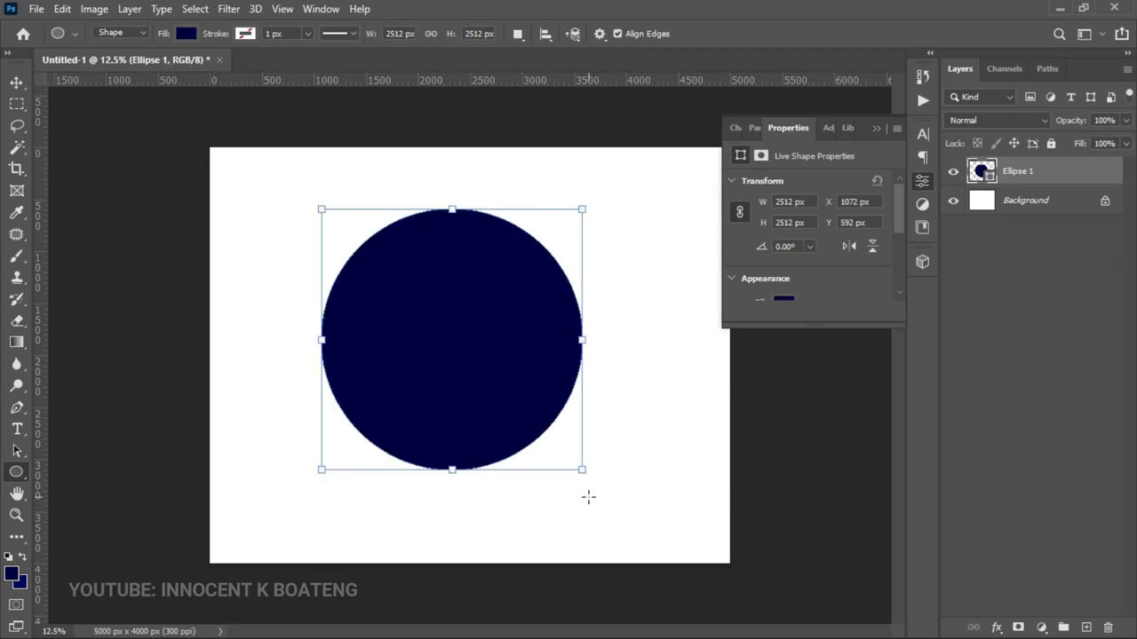
key(ctrl+z)
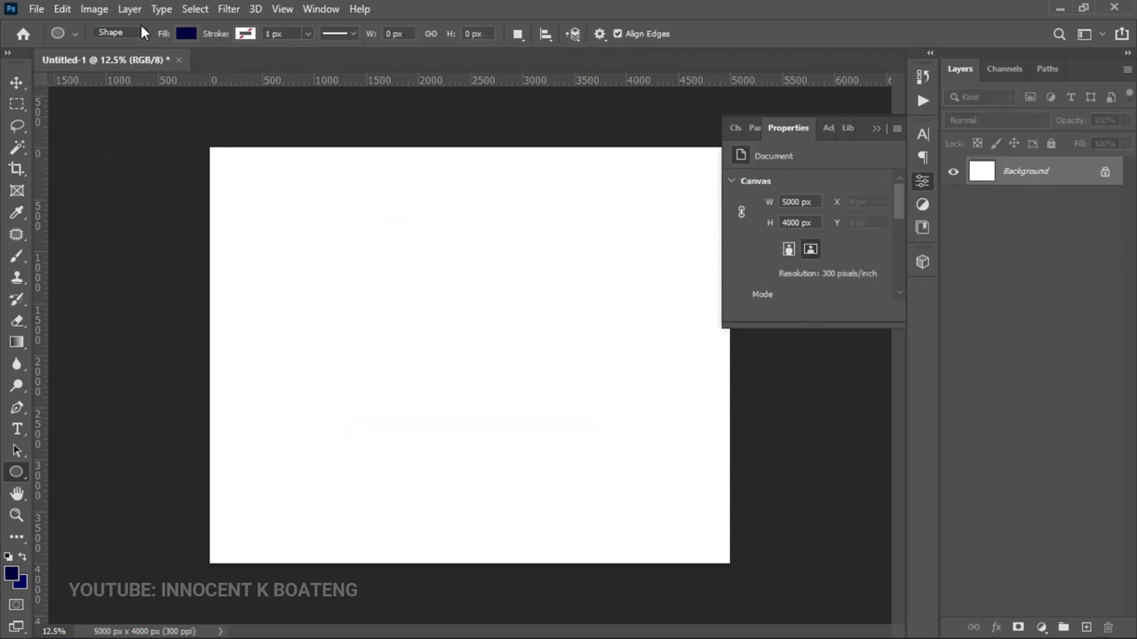
Draw a circular path about 2472 px wide in Path mode and keep it as a live shape.
click(142, 33)
click(133, 57)
drag(307, 243, 586, 500)
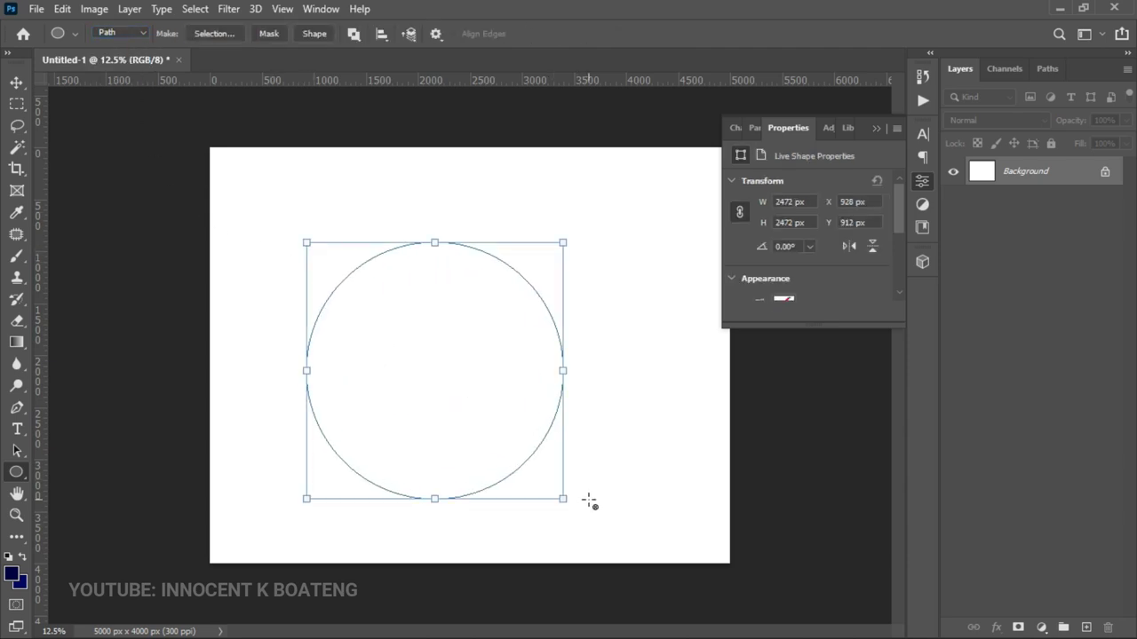
click(428, 256)
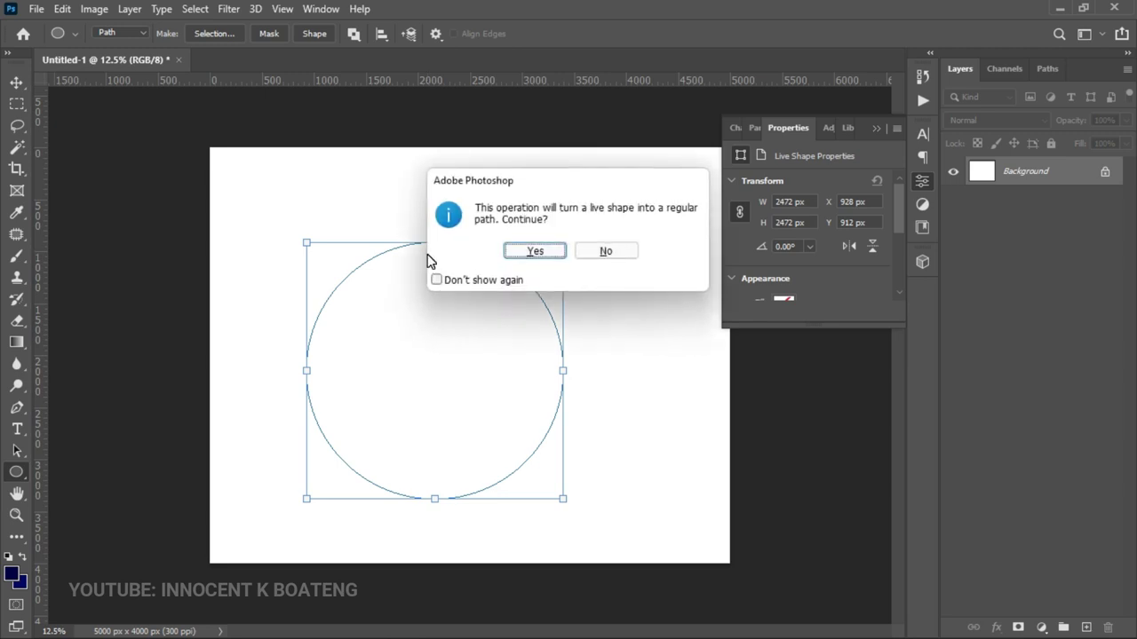
click(604, 251)
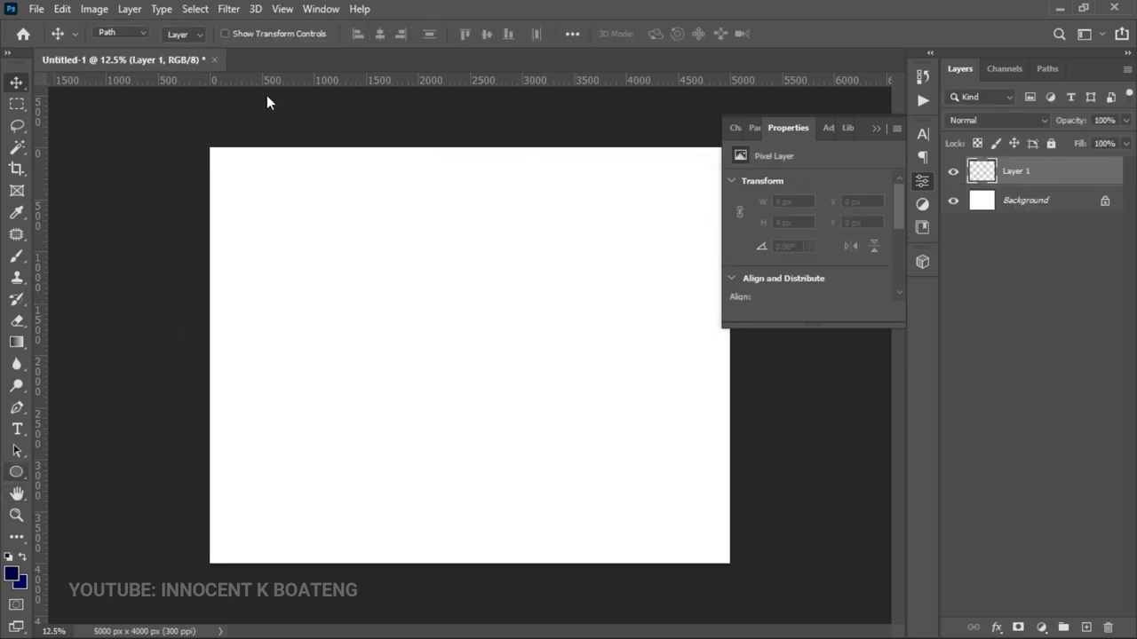
Draw a circular path about 2216 px wide on the empty layer with the Ellipse tool.
right_click(16, 472)
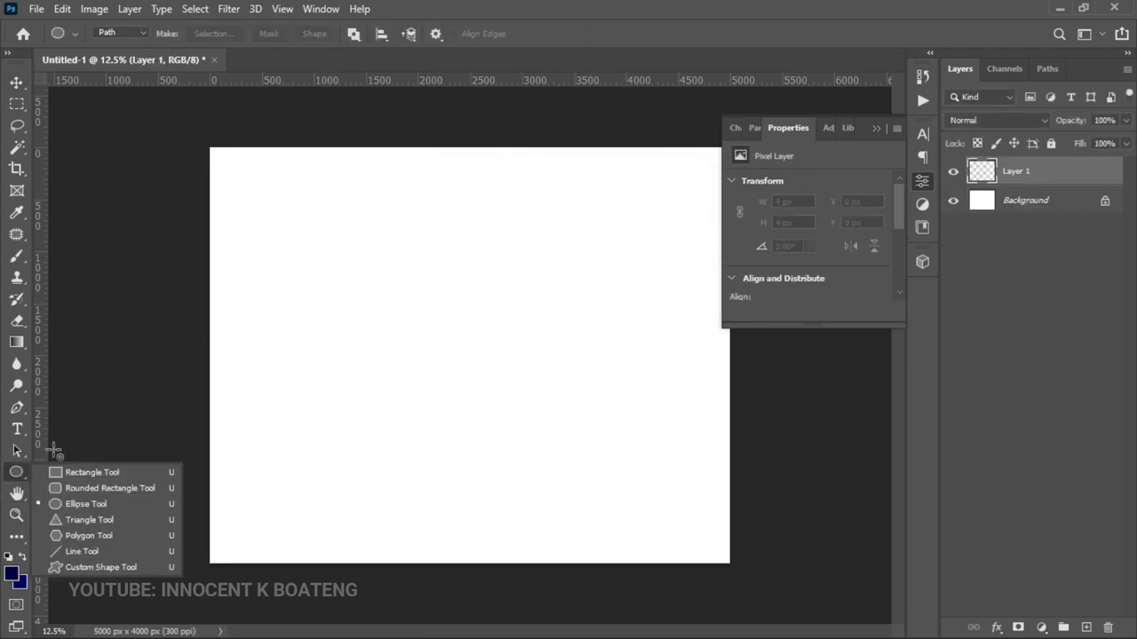
click(75, 502)
drag(383, 243, 597, 500)
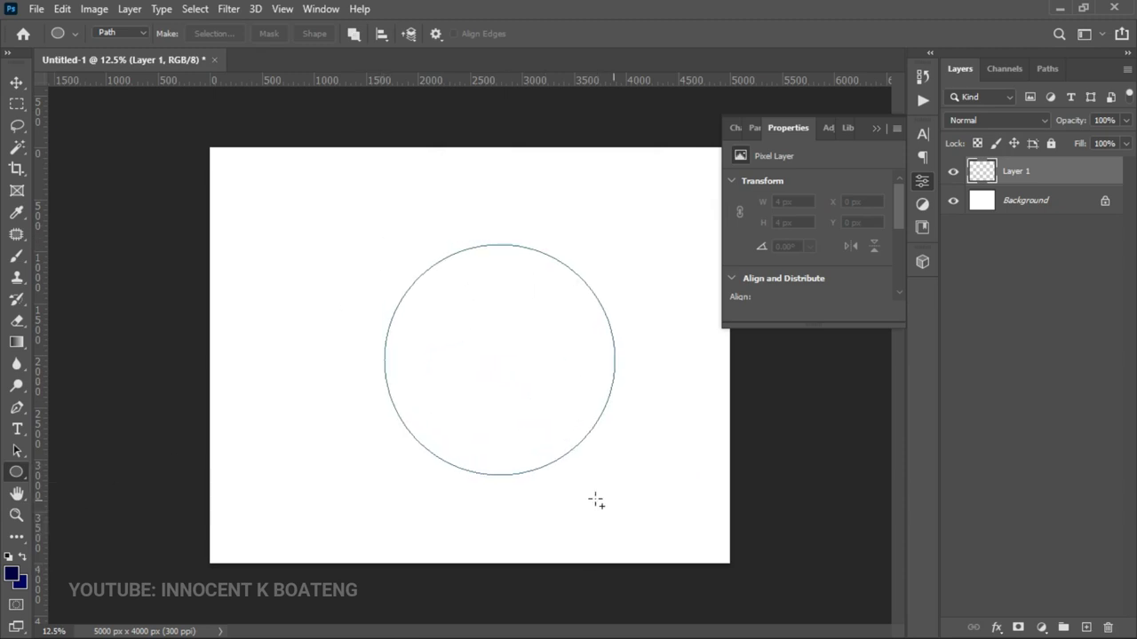
key(v)
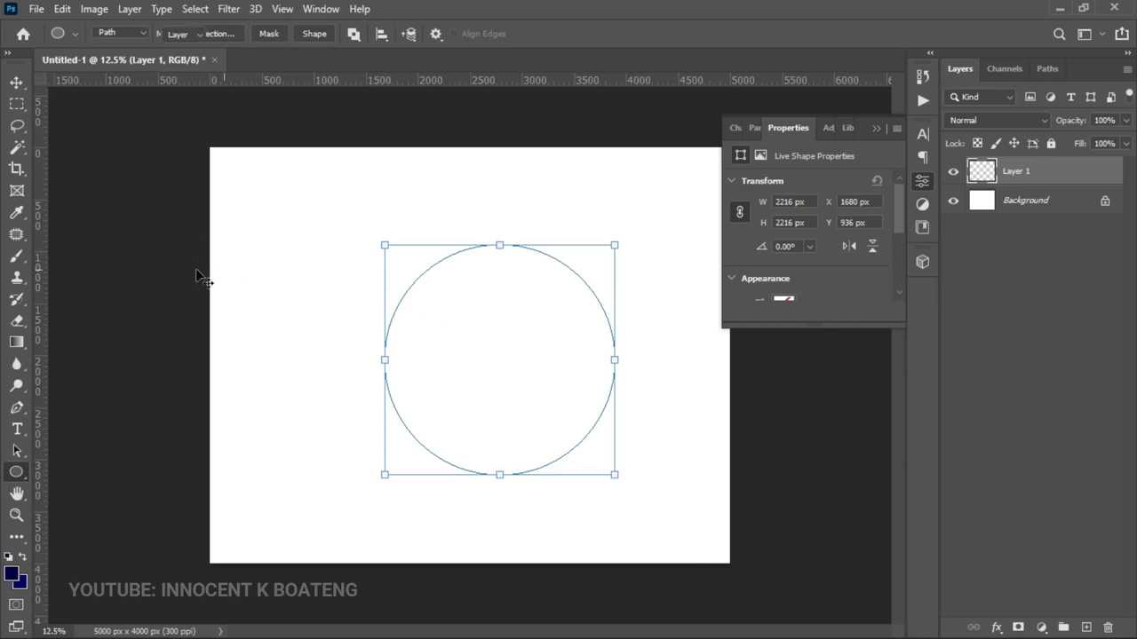
Write "HOW TO WRITE AROUND A TEXT" along the circular path, starting from its top point and replacing the placeholder text.
click(17, 433)
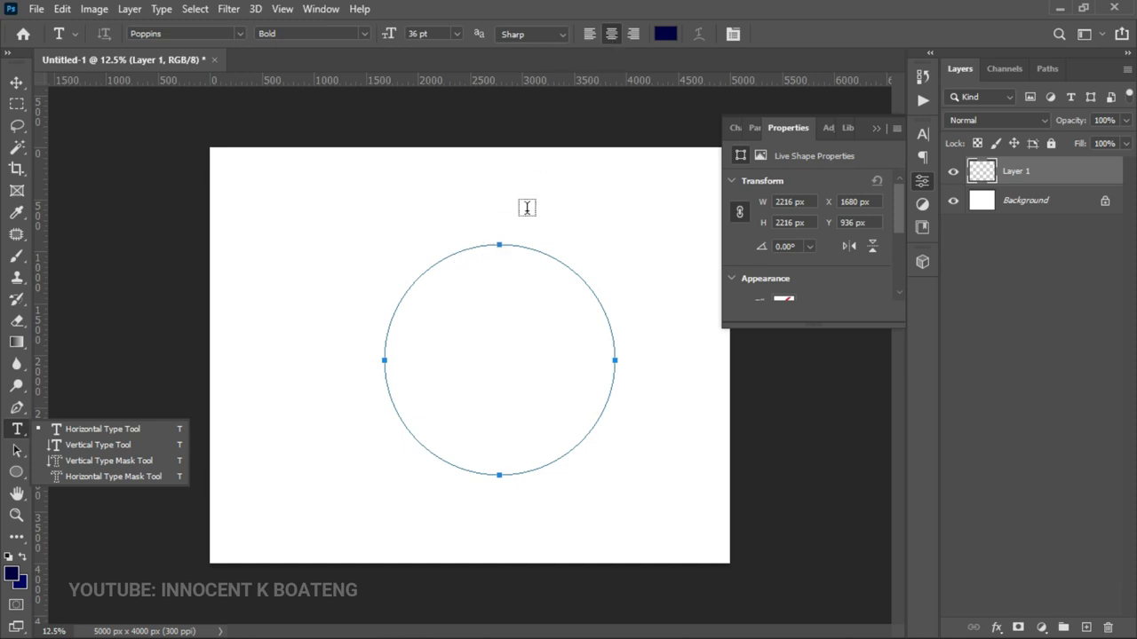
click(498, 244)
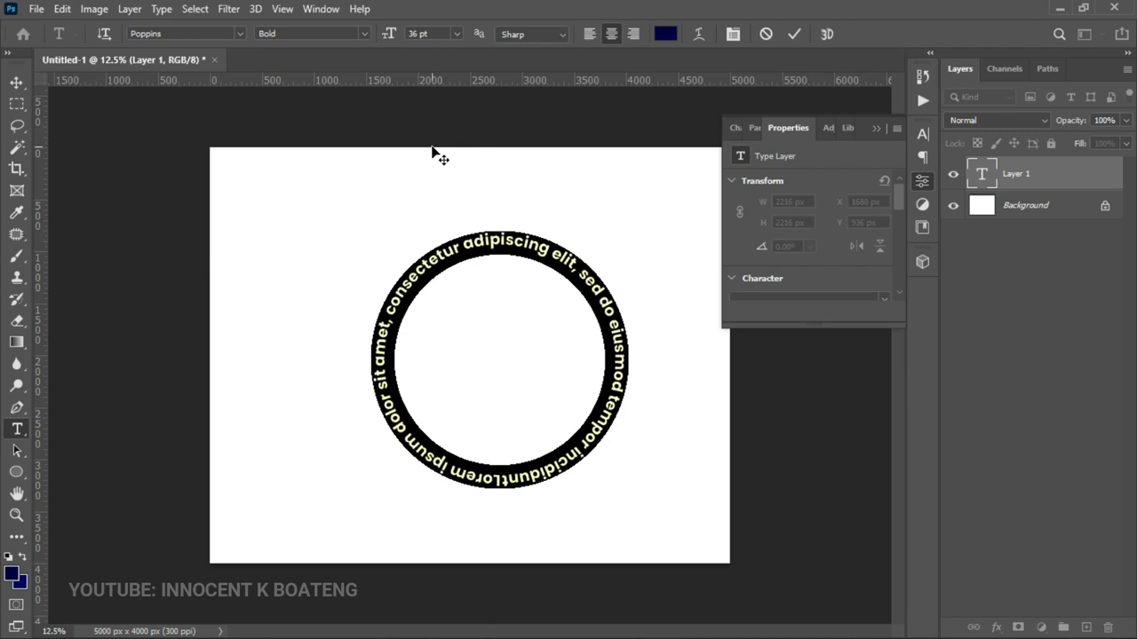
key(BackSpace)
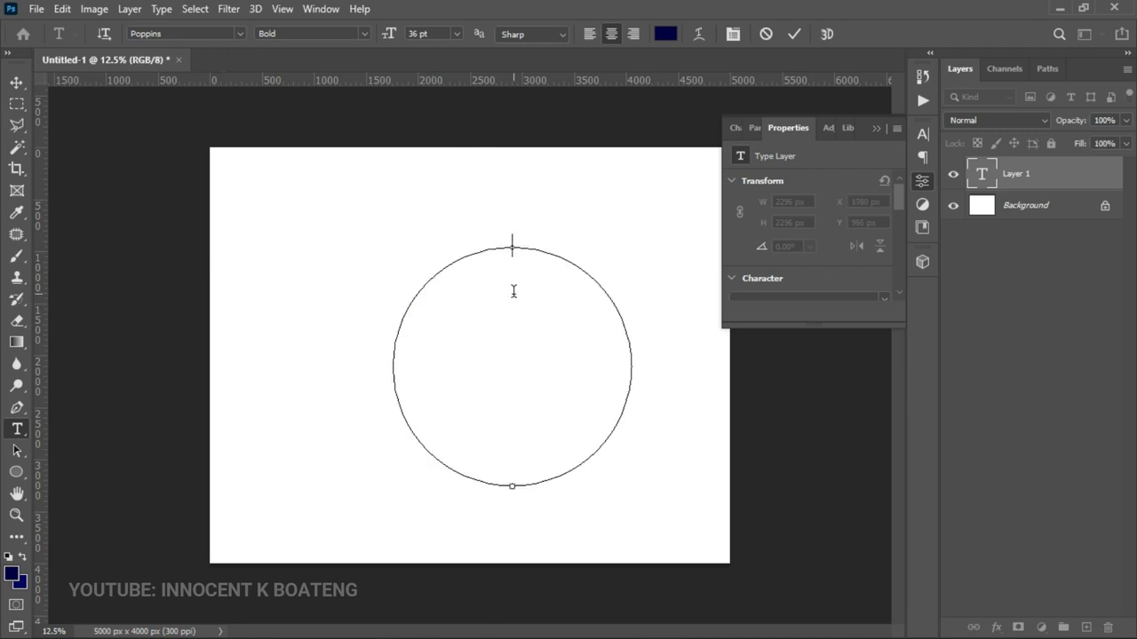
text(HOW AO W)
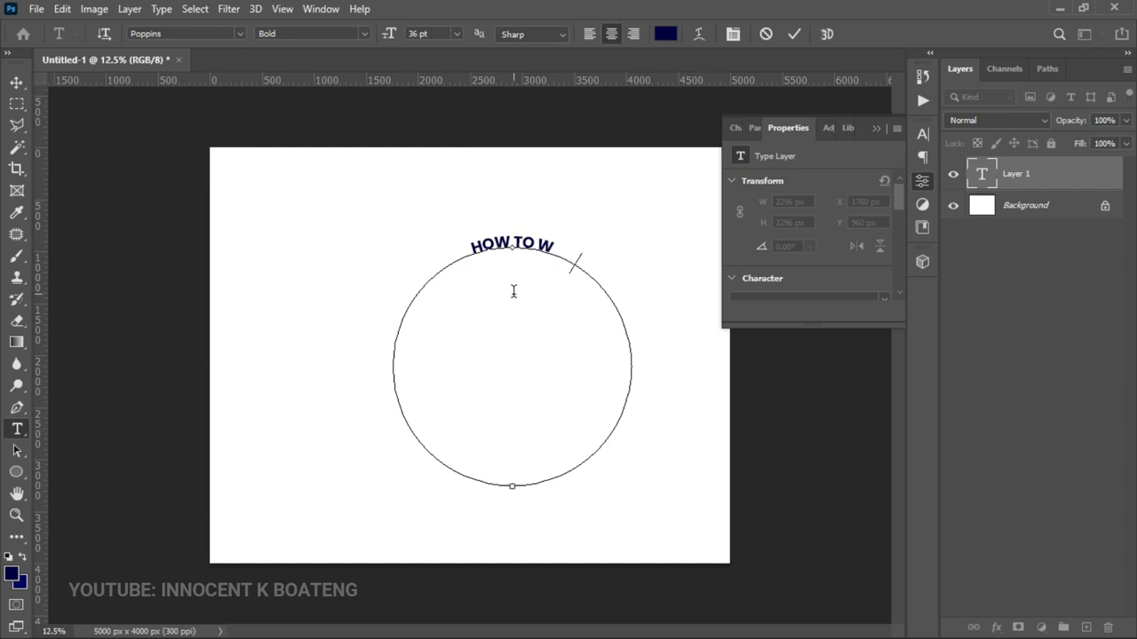
text(RITE AROUND  A TEXT)
key(ctrl+Return)
key(v)
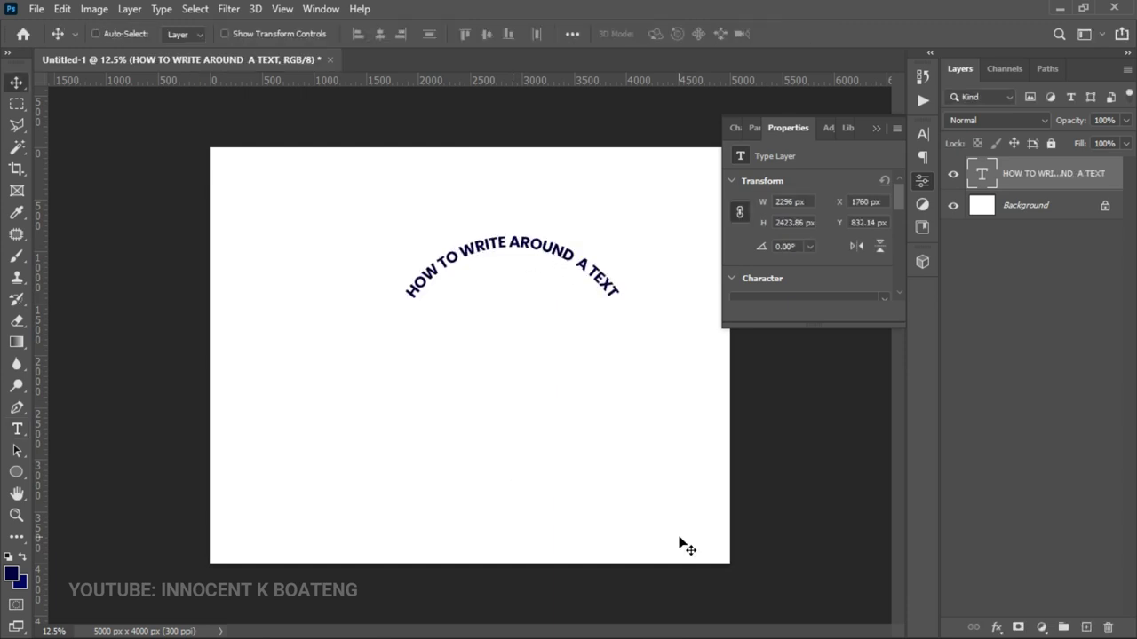
Set the curved text's size to 53 pt and its colour to bright red.
double_click(536, 255)
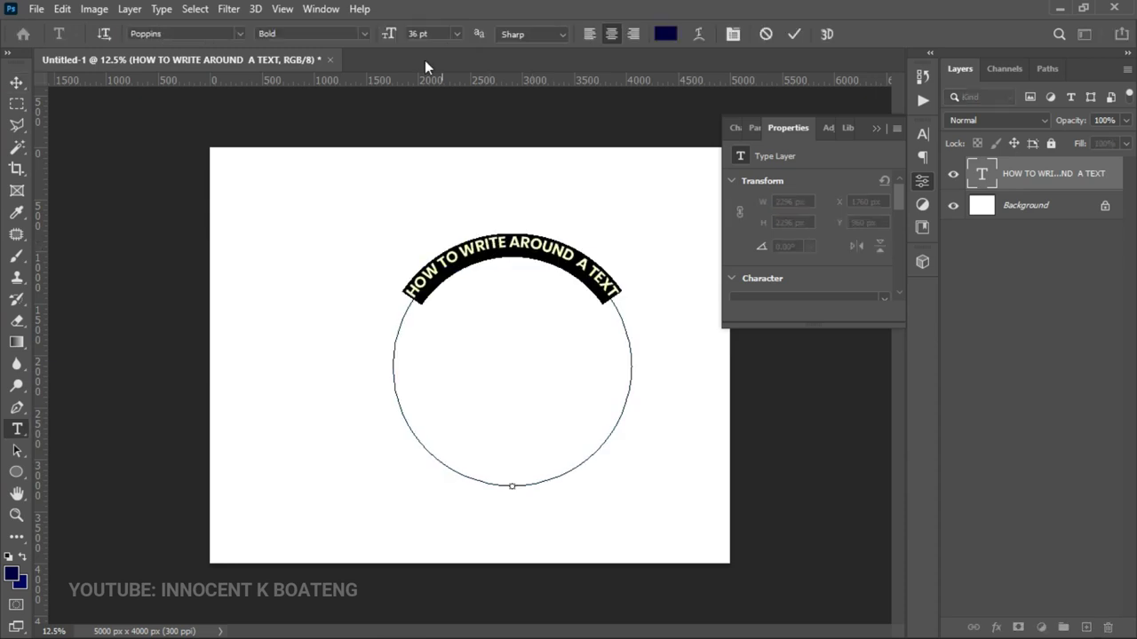
drag(390, 35, 405, 33)
click(665, 34)
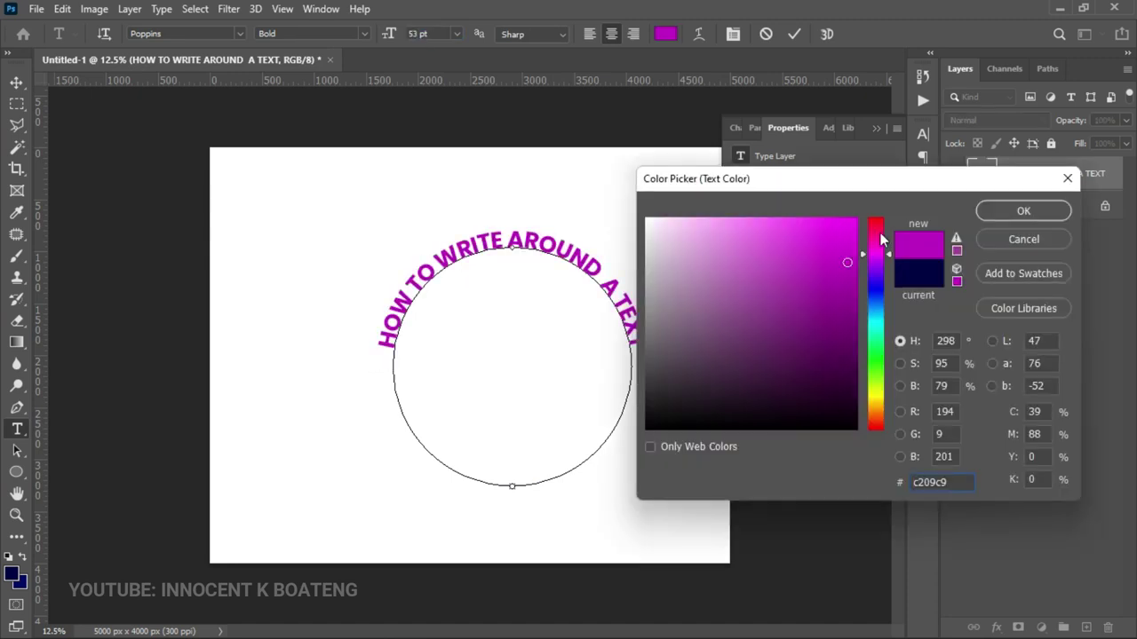
click(876, 222)
drag(843, 230, 848, 220)
click(1011, 213)
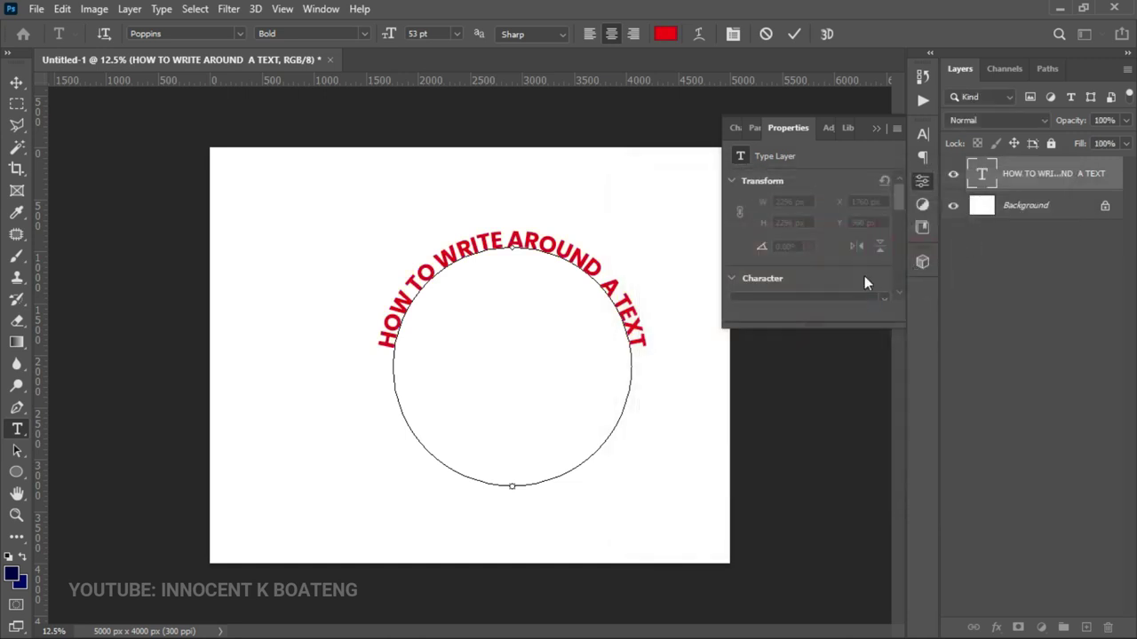
click(793, 39)
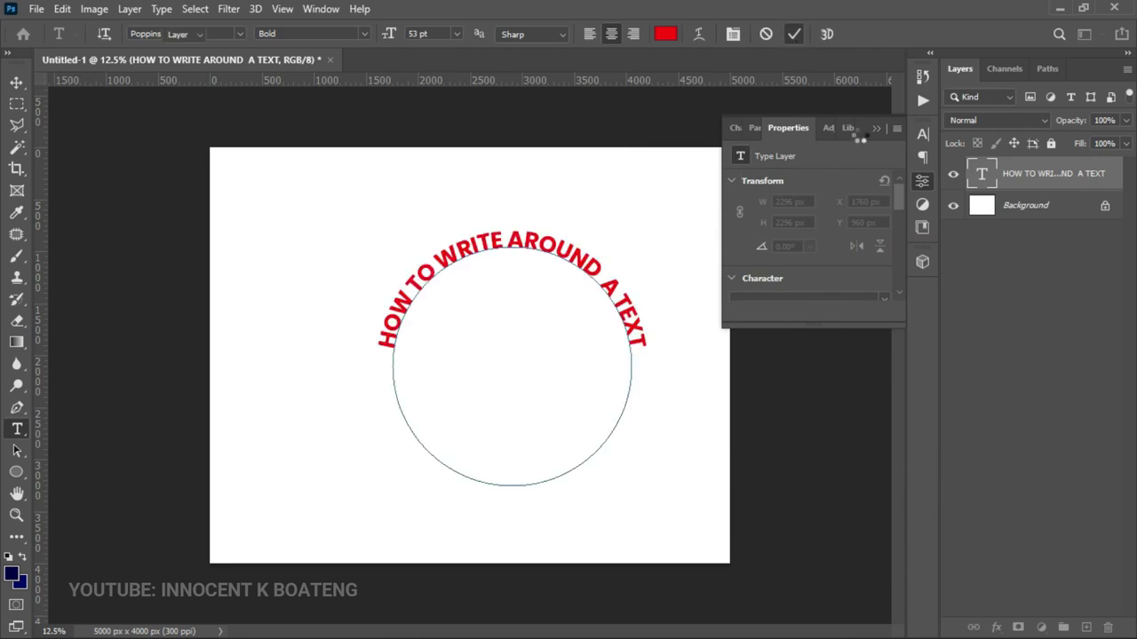
key(v)
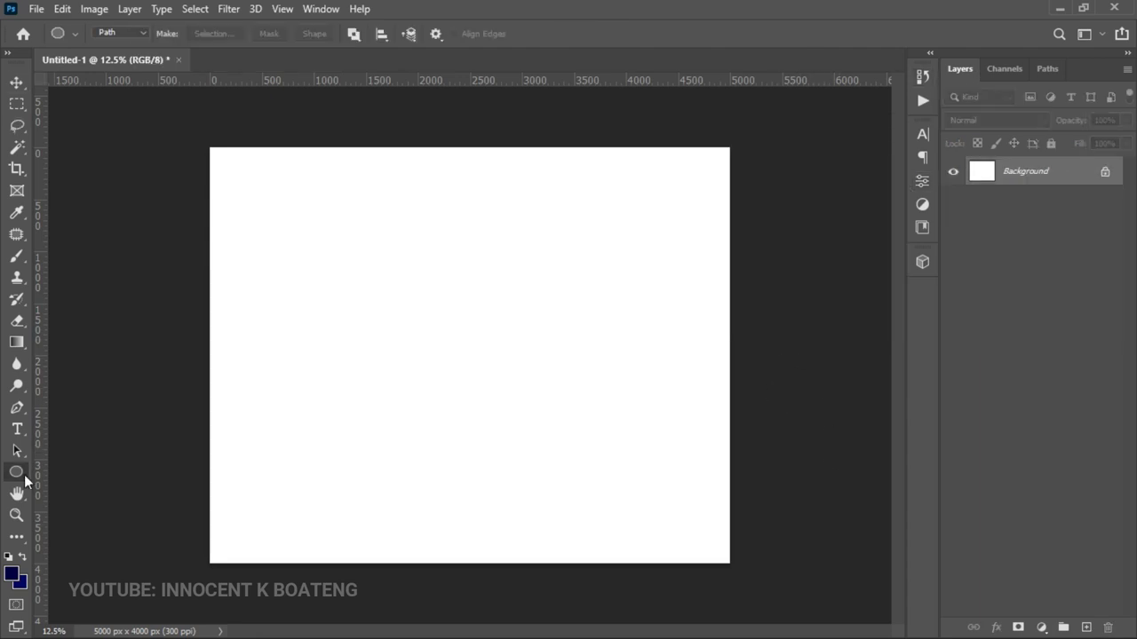
Draw a filled dark blue circle about 2168 px wide near the canvas centre with the Ellipse tool in Shape mode.
right_click(24, 474)
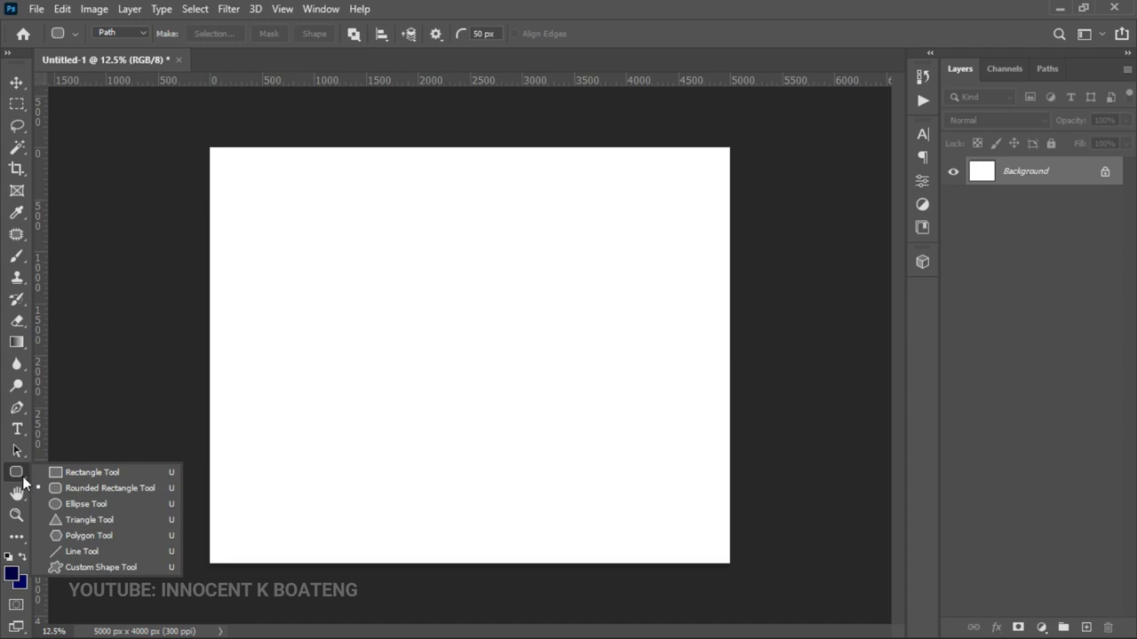
click(59, 504)
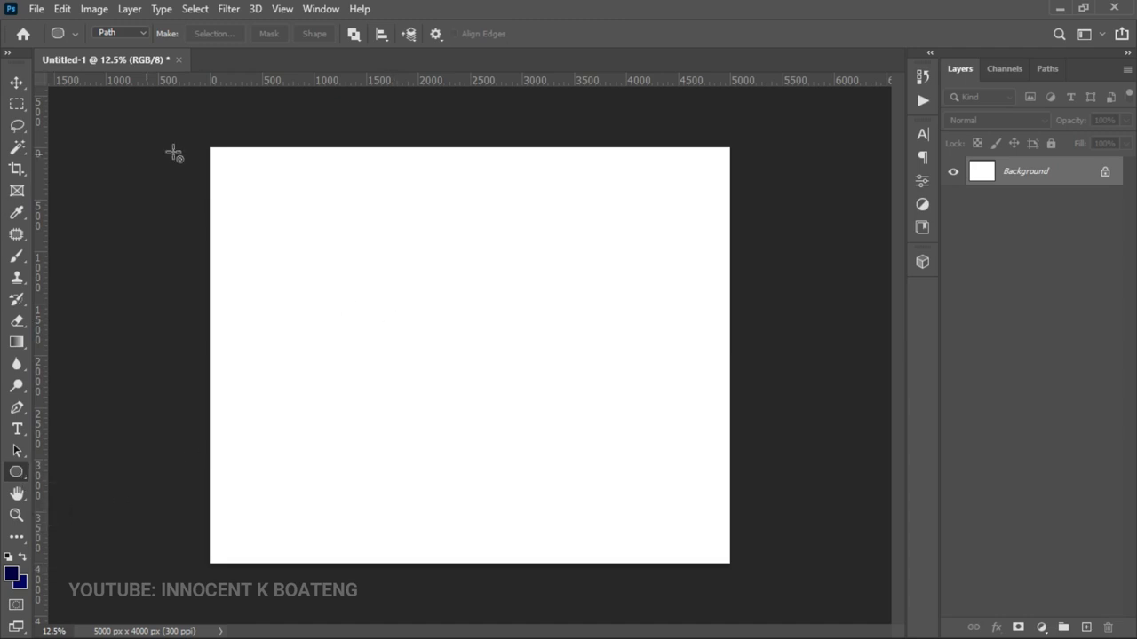
click(132, 40)
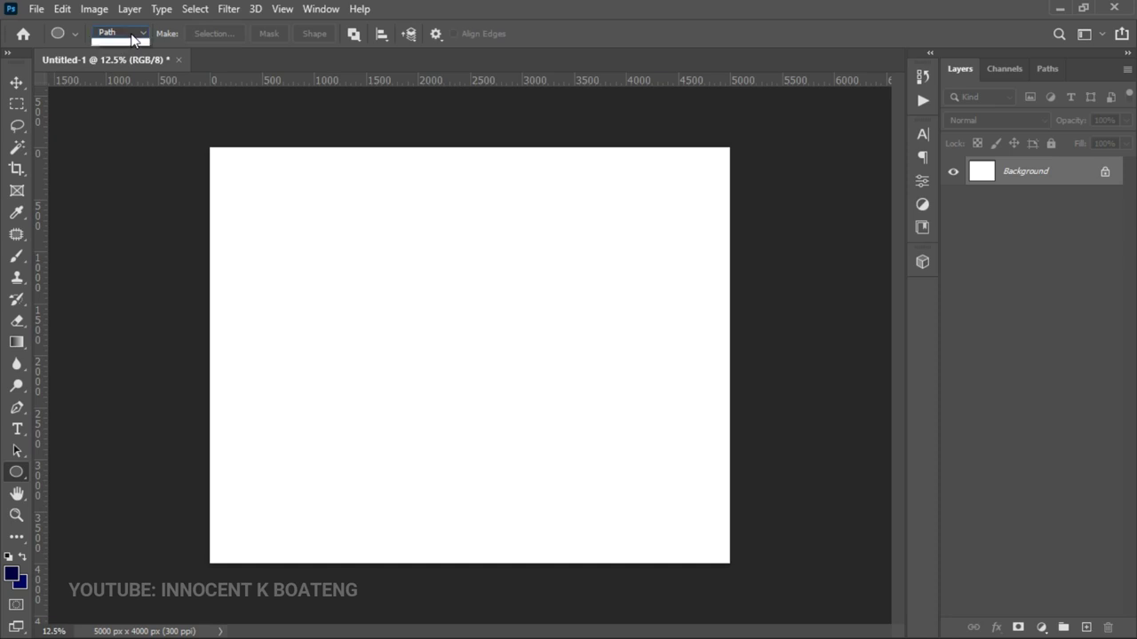
click(125, 55)
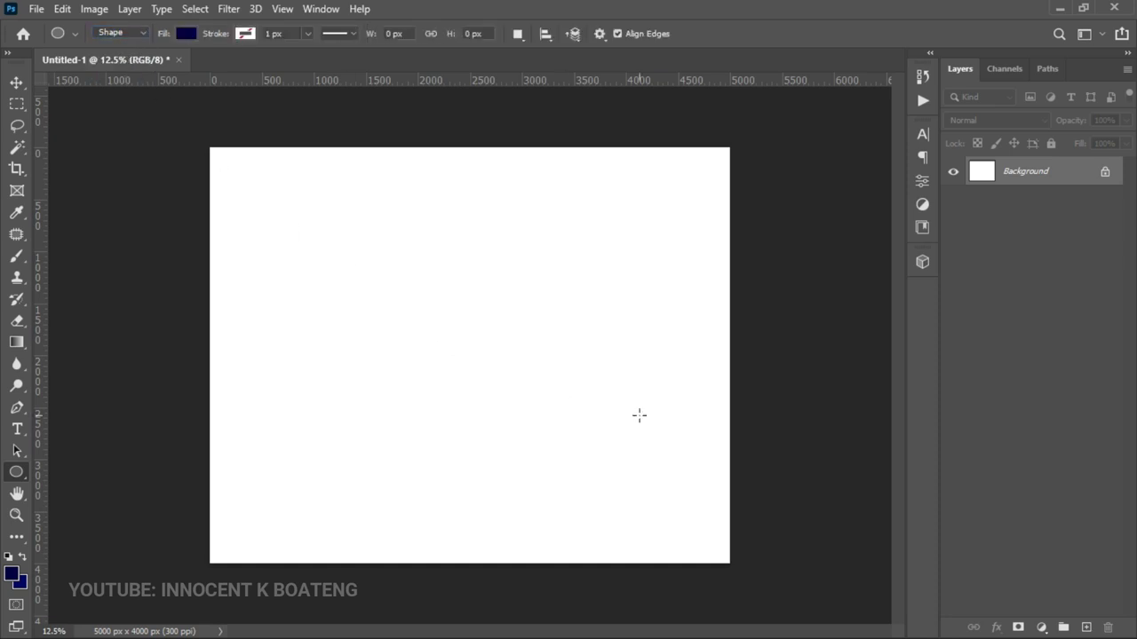
mouse_move(373, 233)
mouse_down()
mouse_move(385, 264)
mouse_move(597, 486)
mouse_up()
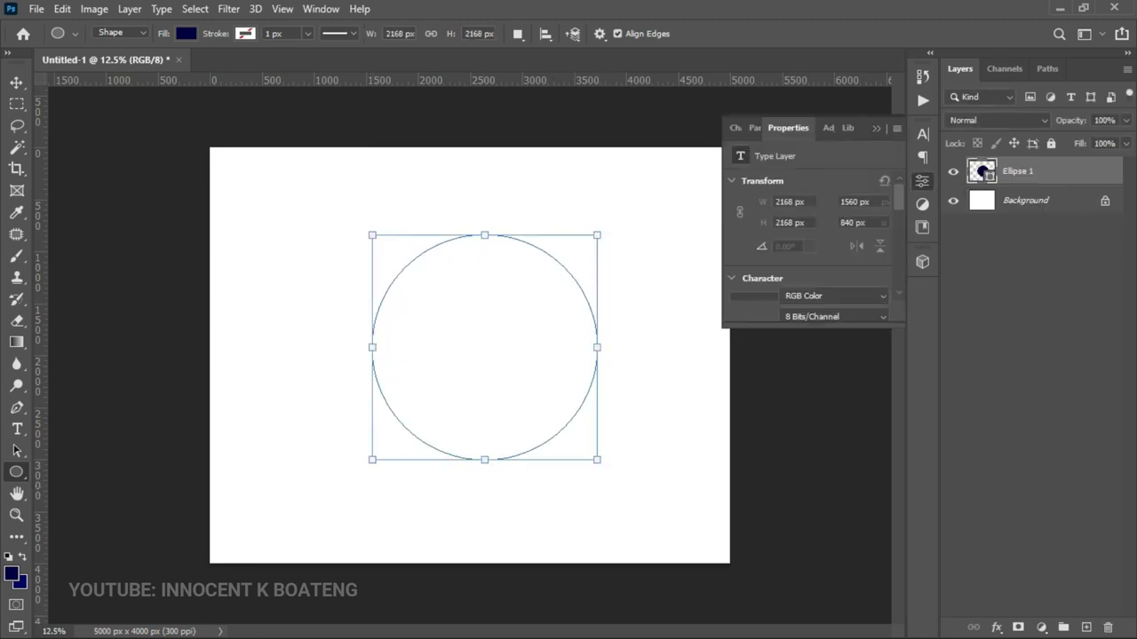
key(v)
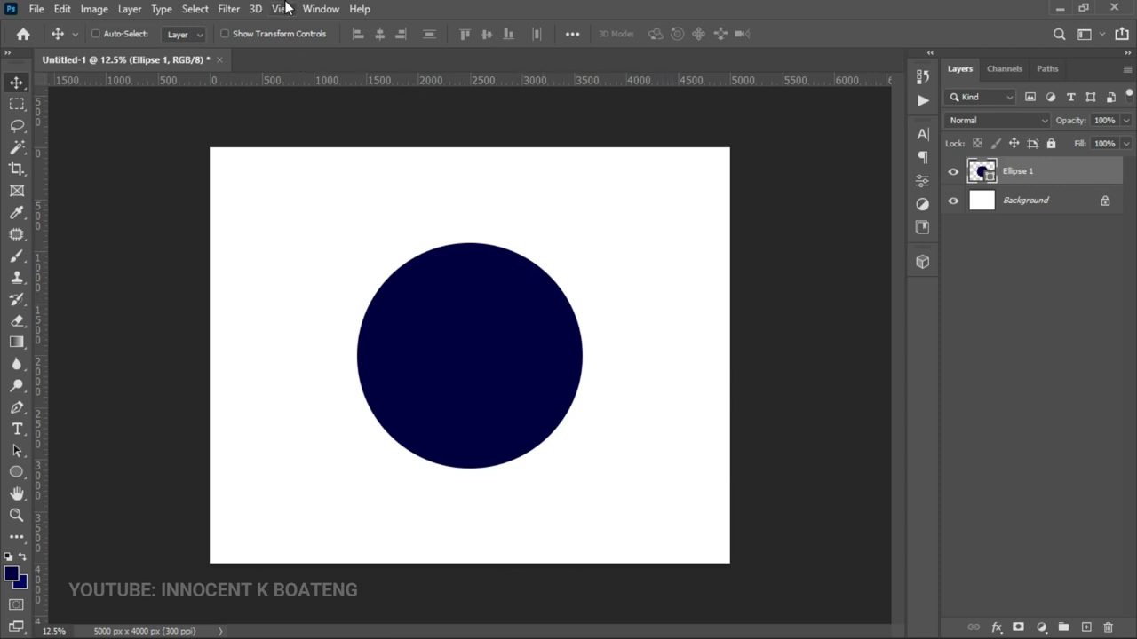
Add a horizontal guide at 50% of the canvas height.
click(284, 8)
click(331, 509)
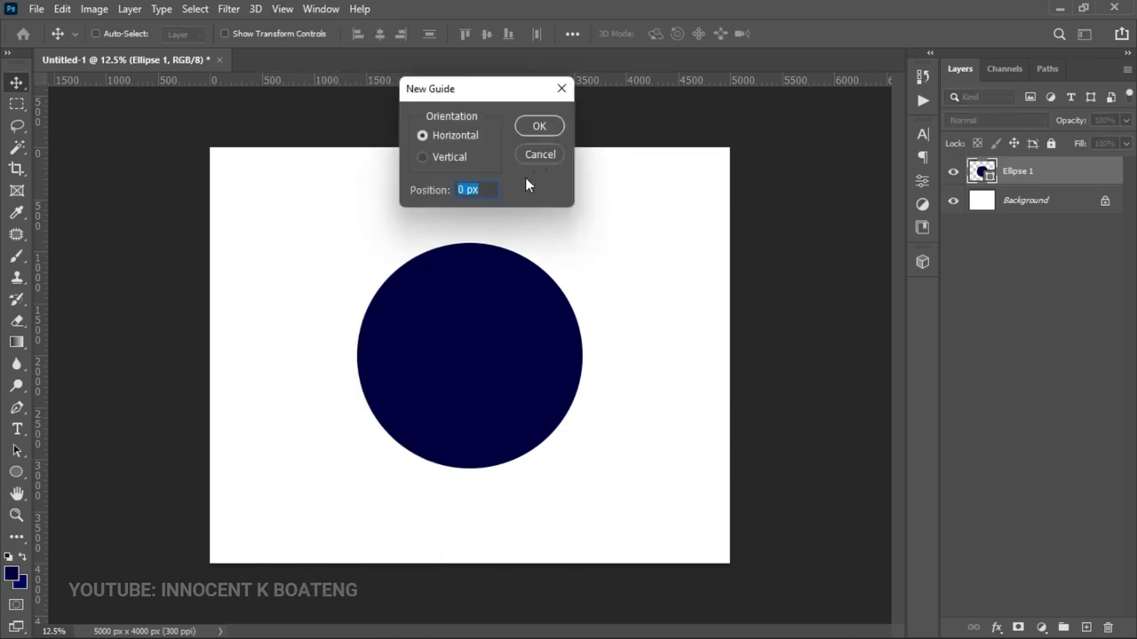
text(50%)
key(Return)
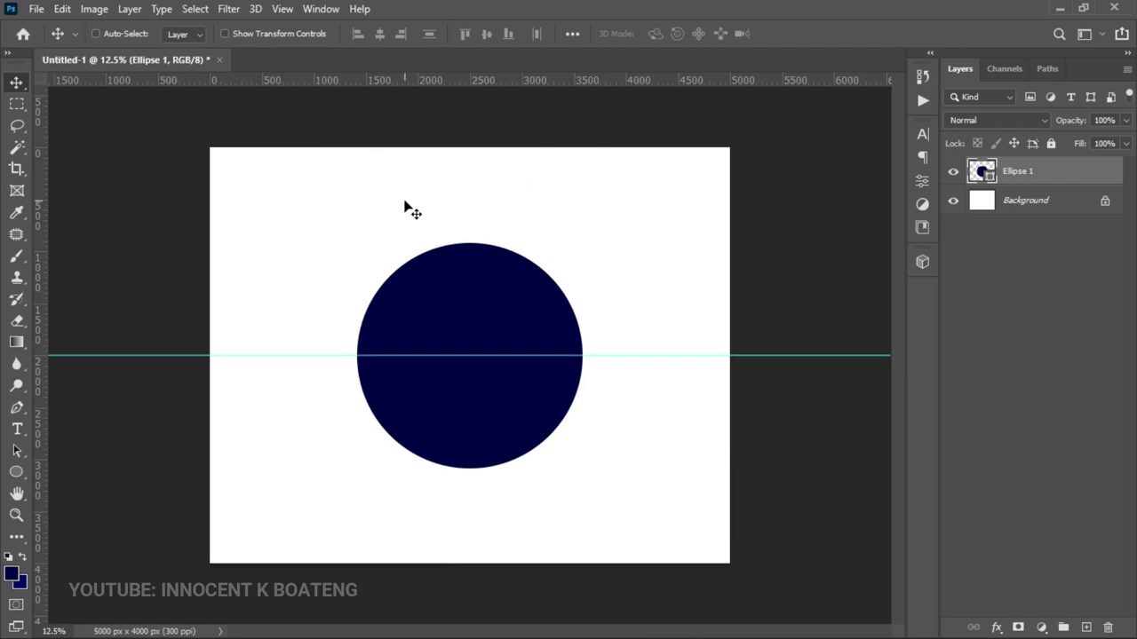
Add a vertical guide at 50% of the canvas width.
click(282, 9)
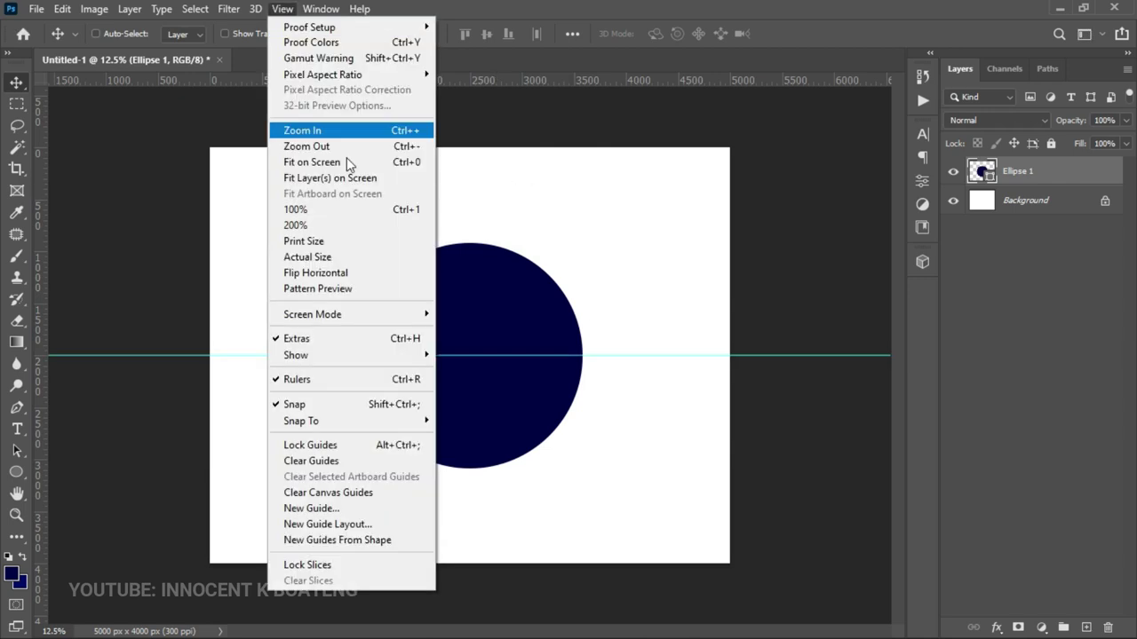
click(342, 508)
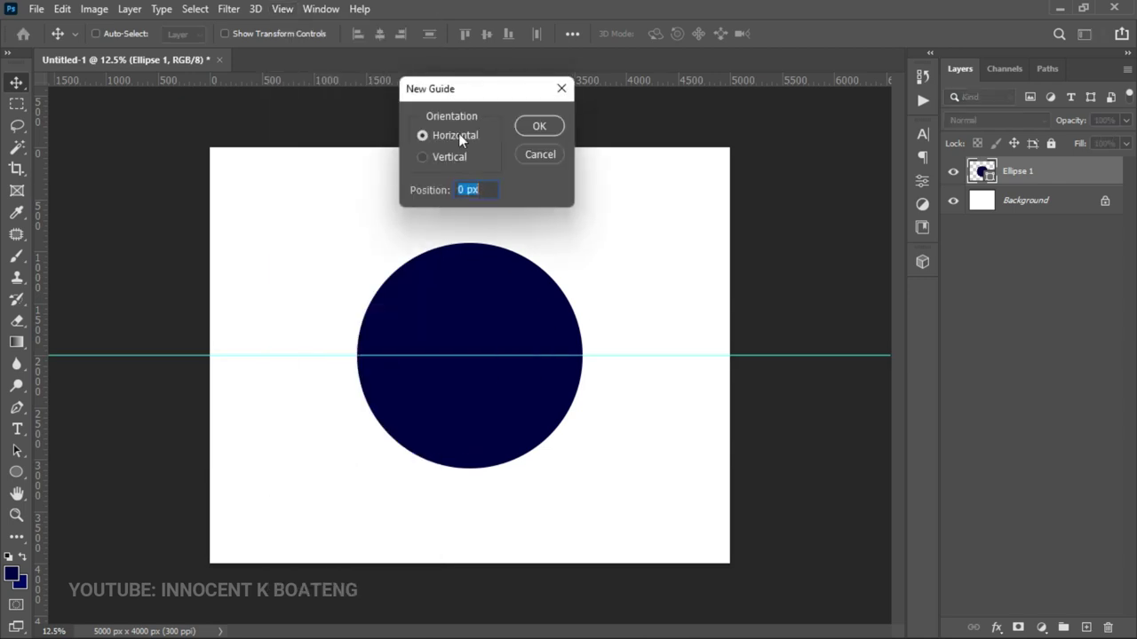
click(424, 192)
text(50%)
key(Return)
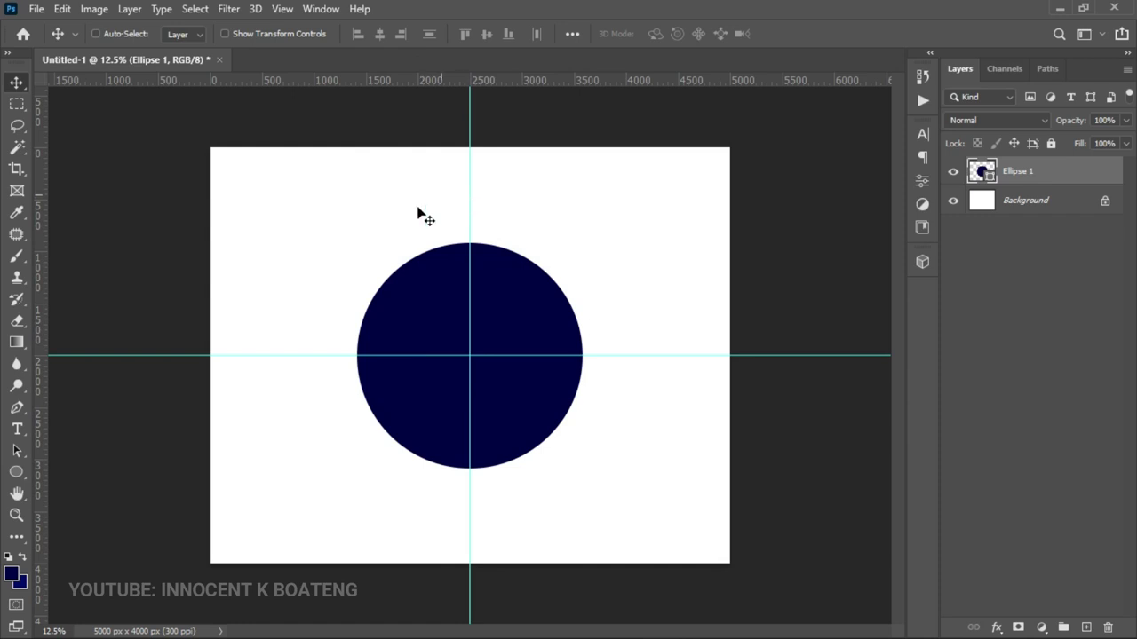
Draw a circular path about 2272 px wide with the Ellipse tool in Path mode, centred on the guides' crossing around the blue circle.
click(18, 472)
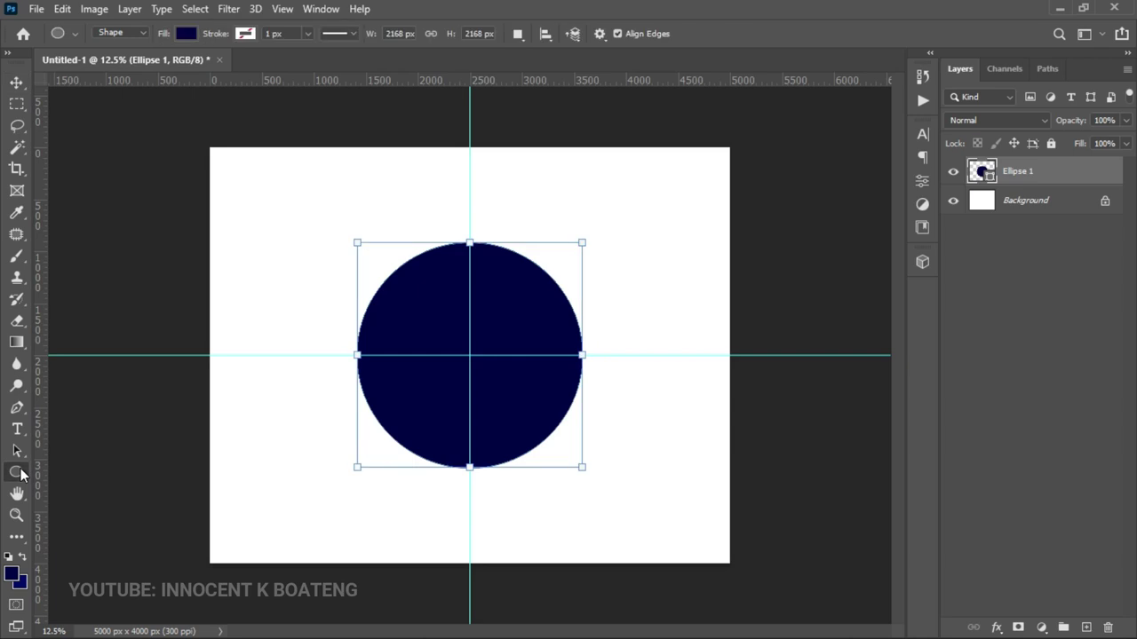
click(125, 36)
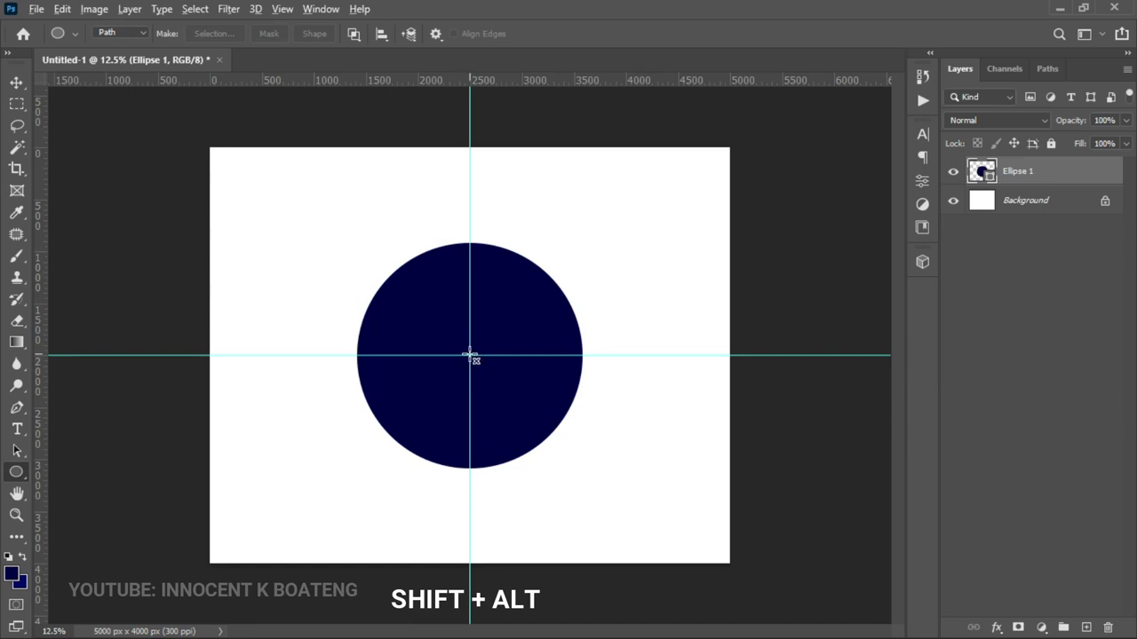
mouse_move(470, 355)
mouse_down()
mouse_move(528, 423)
mouse_move(609, 476)
mouse_up()
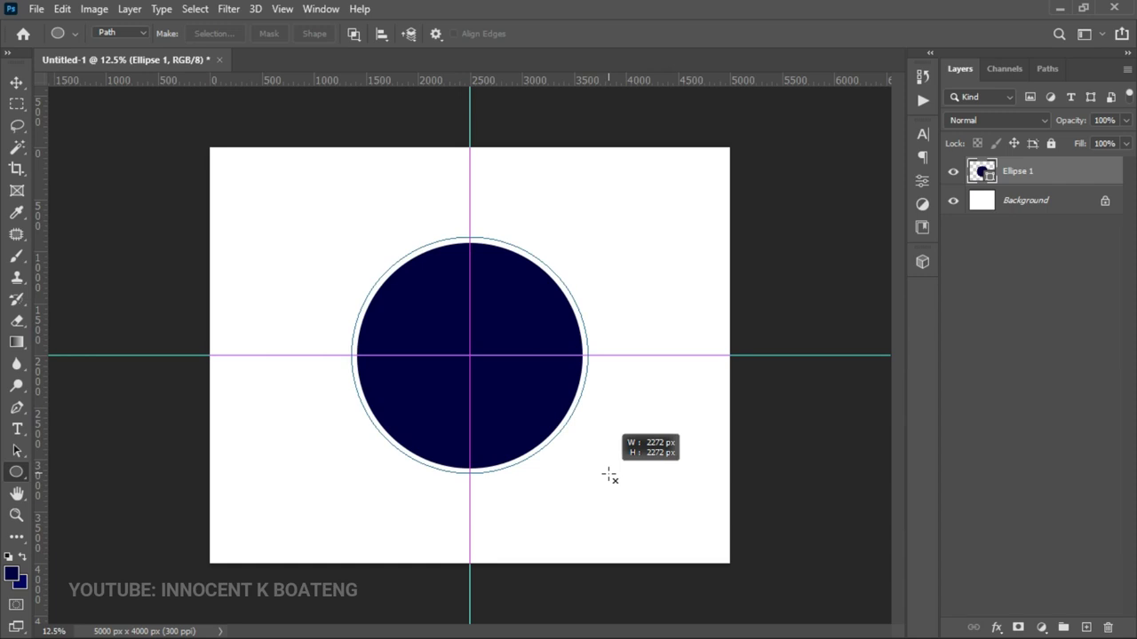
drag(609, 477, 609, 477)
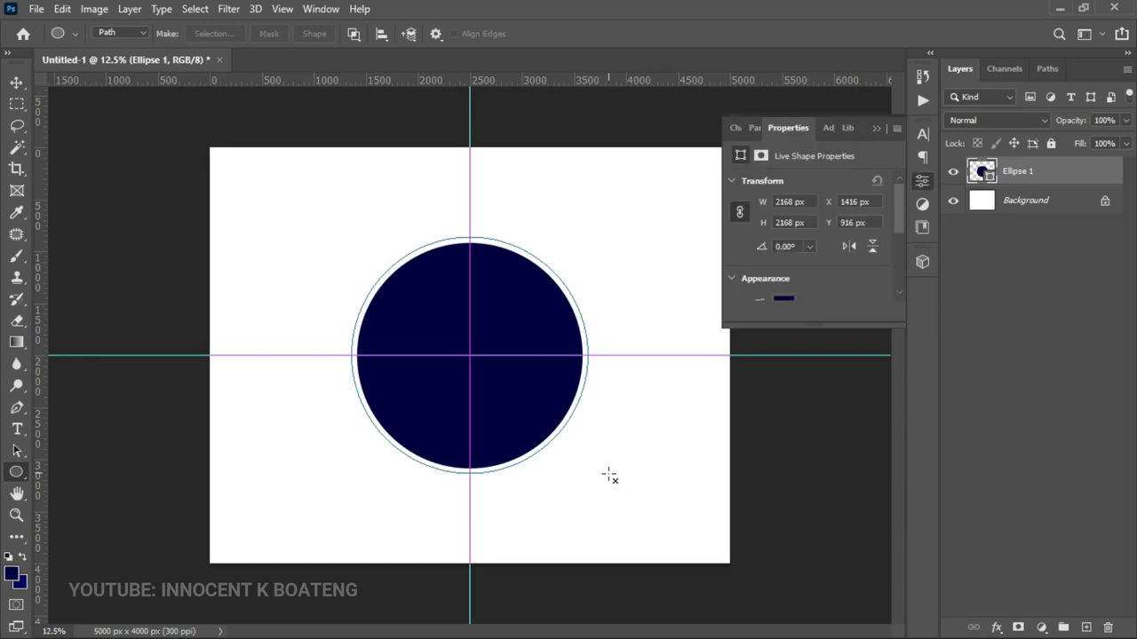
click(873, 127)
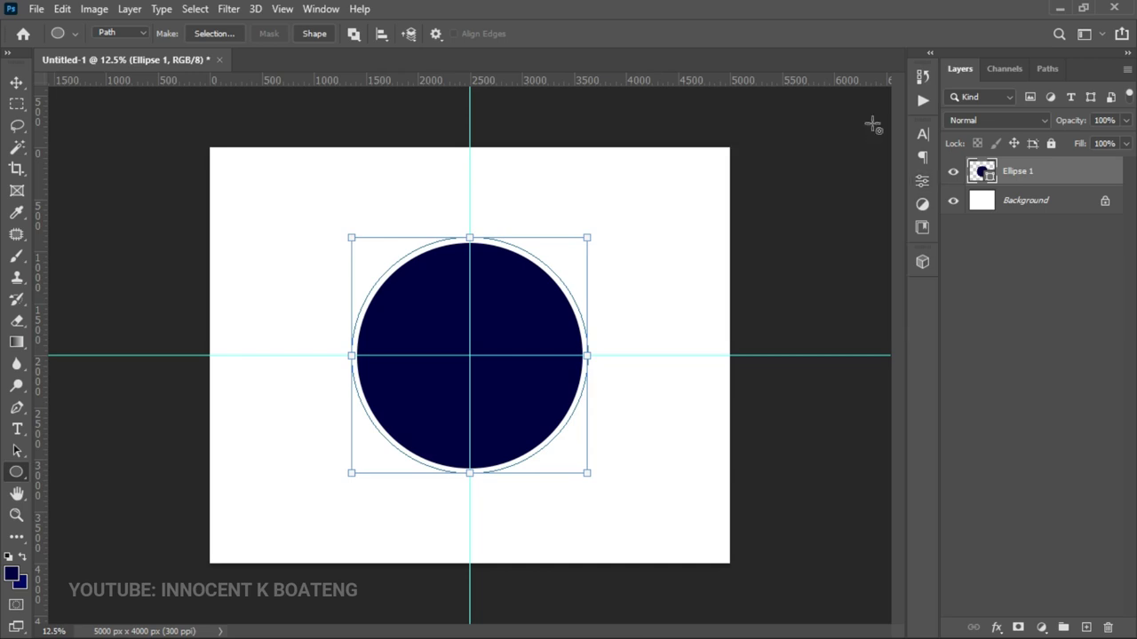
Set the Type tool's text colour to the circle's dark blue, 000346, by sampling the circle.
drag(26, 432, 64, 434)
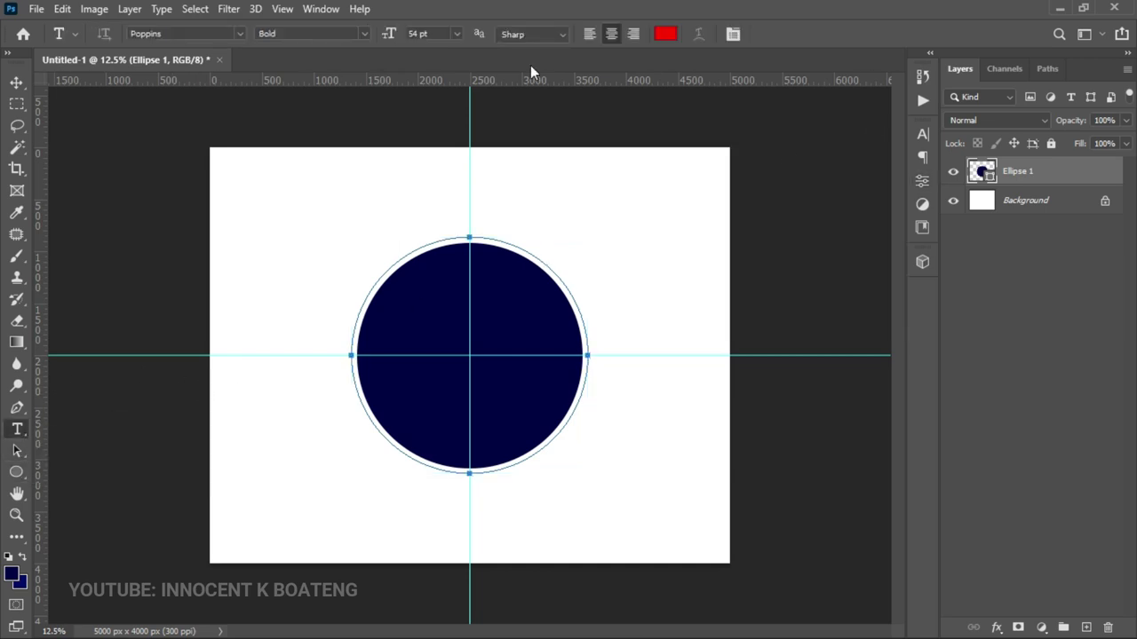
click(665, 34)
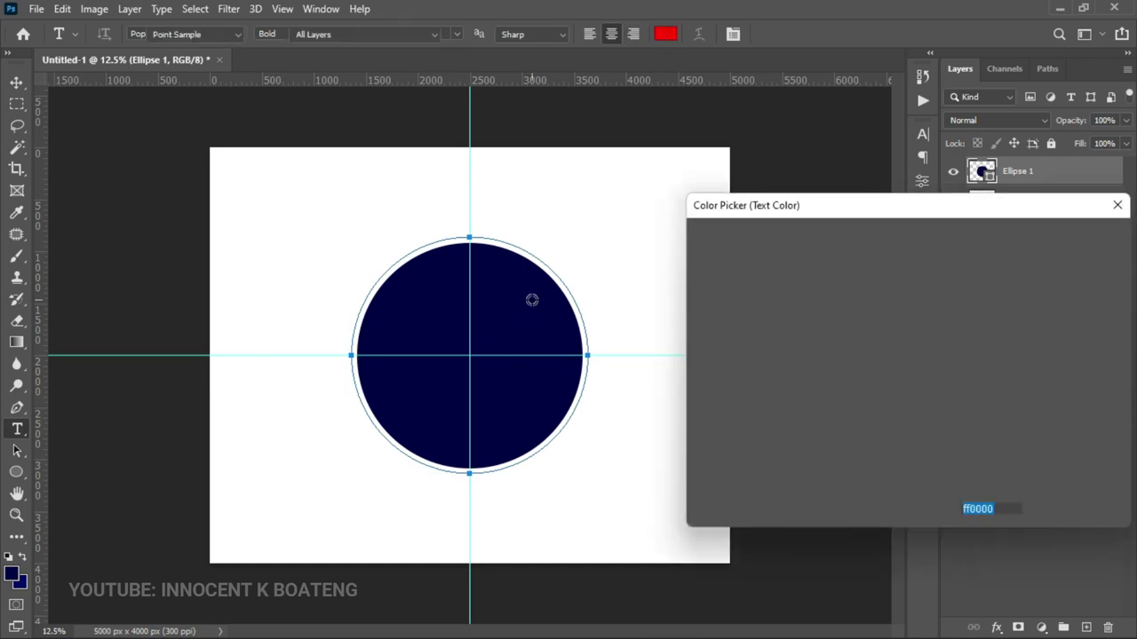
click(533, 299)
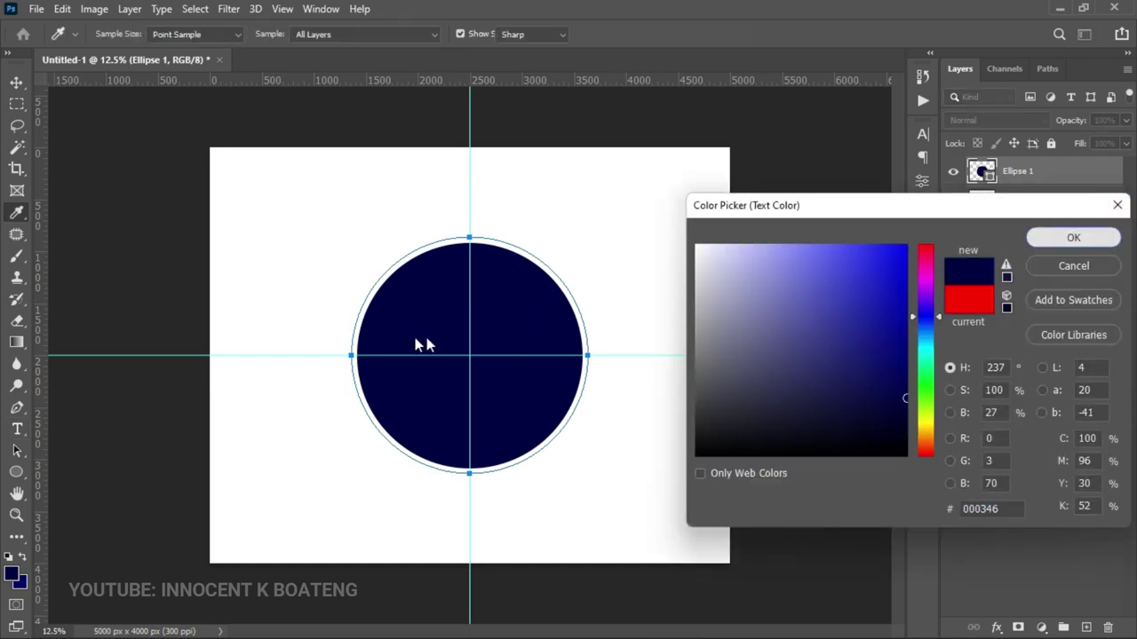
key(Return)
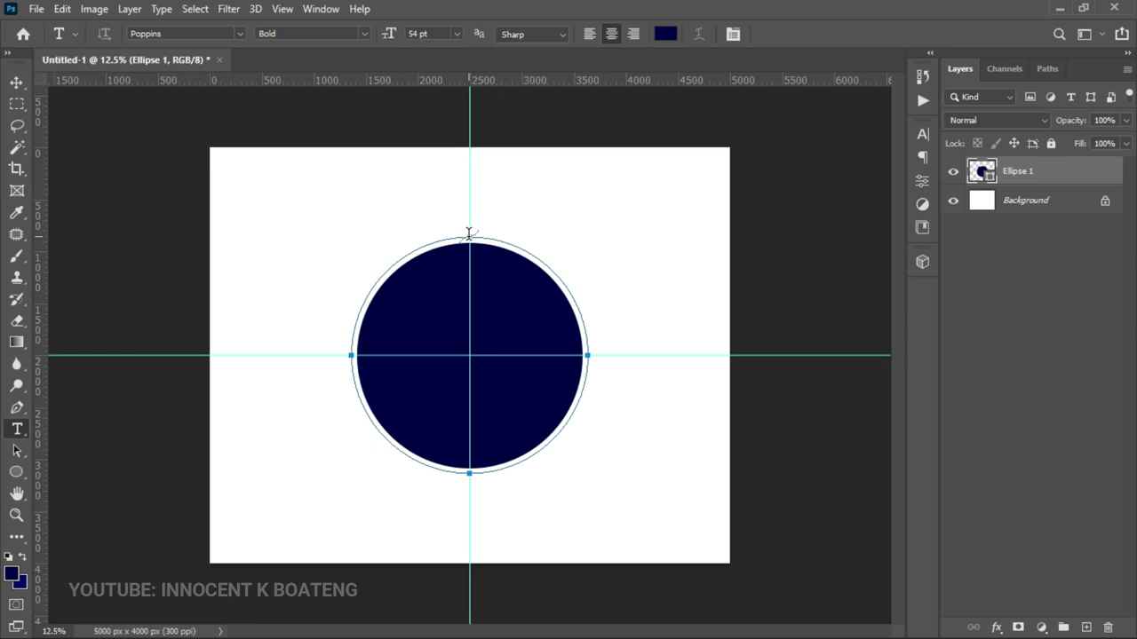
click(352, 355)
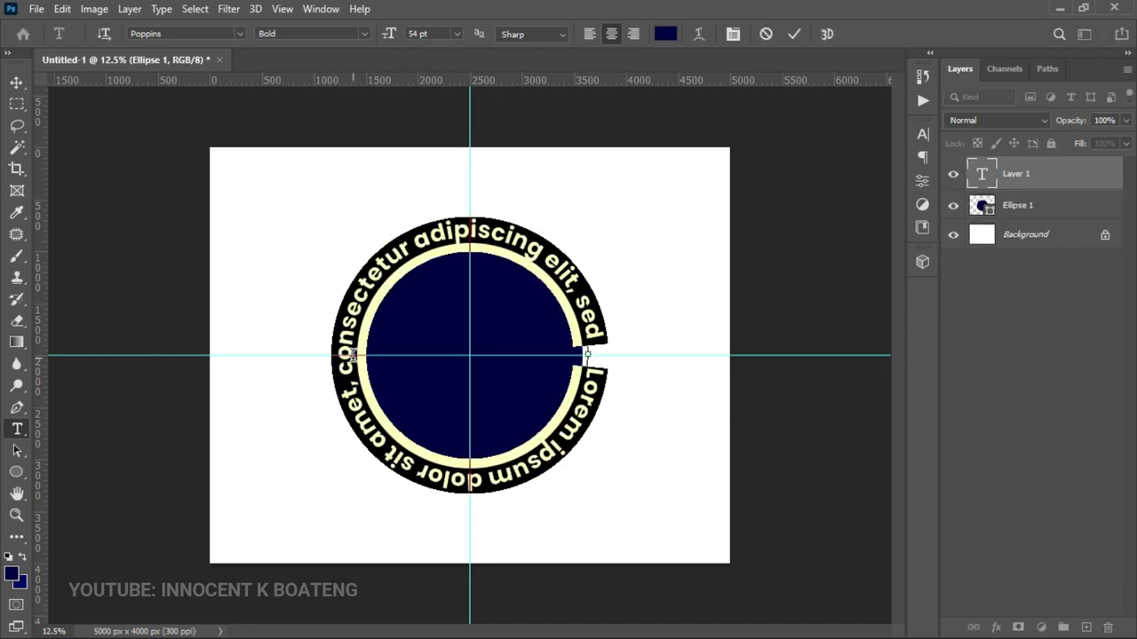
click(16, 82)
key(ctrl+z)
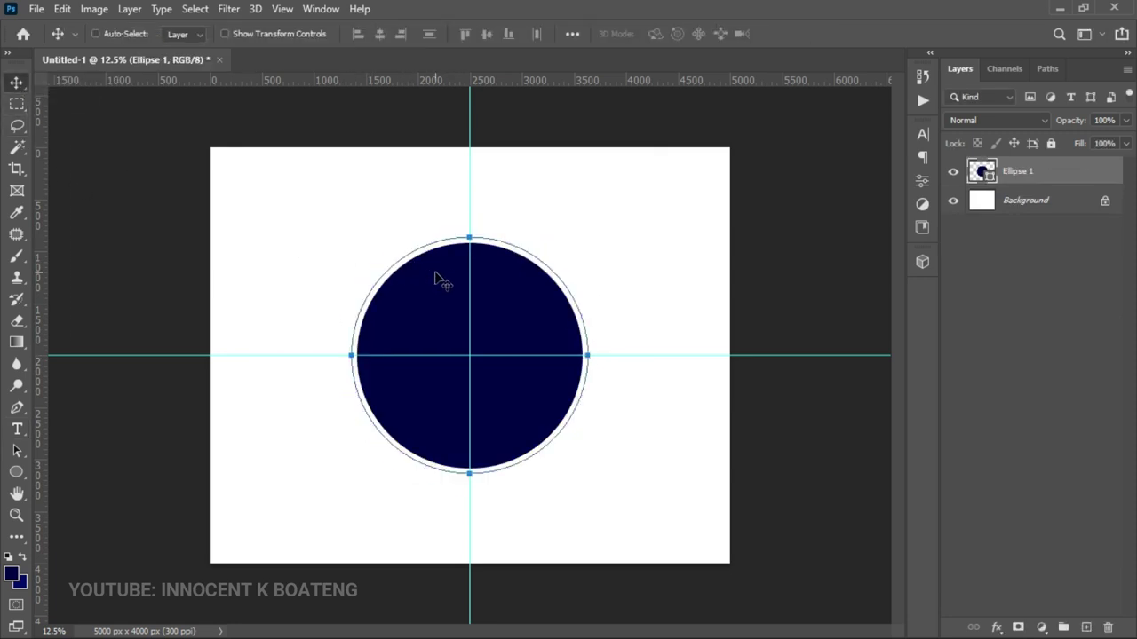
Write "HOW TO TYPE AROUND A CIRCLE" along the circular path, starting from its top point and replacing the placeholder text.
key(t)
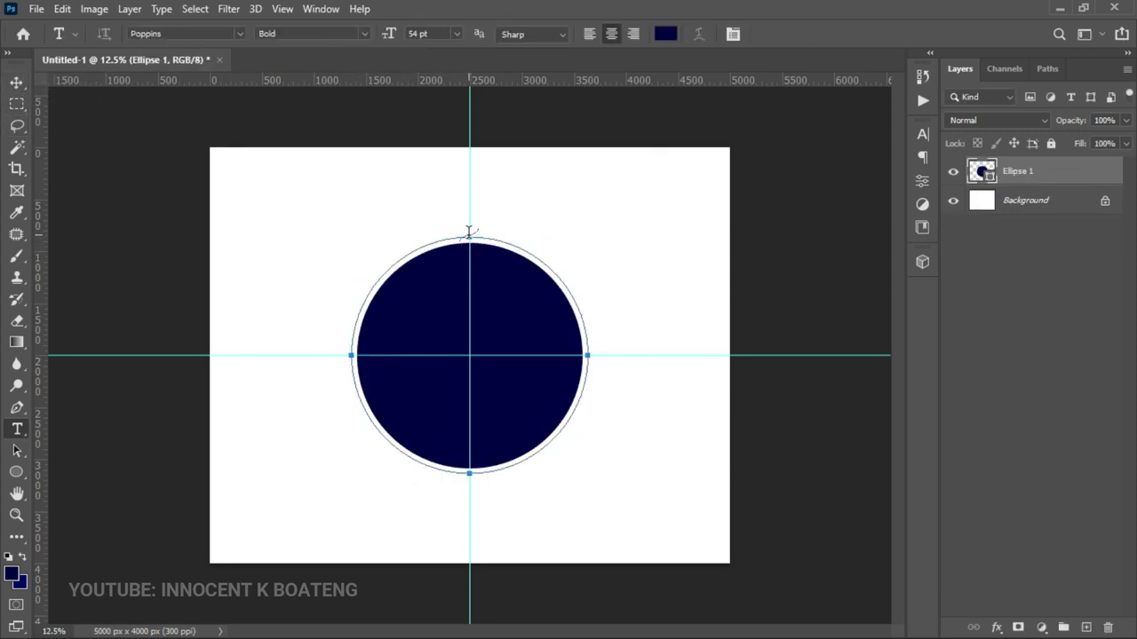
click(469, 246)
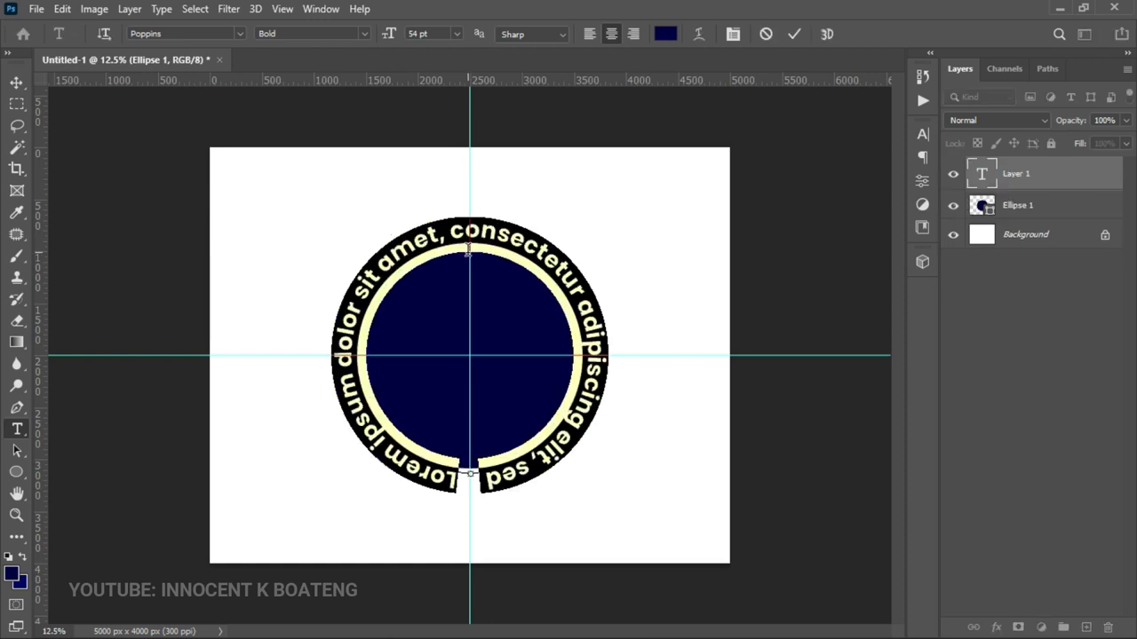
text(HOW TO      )
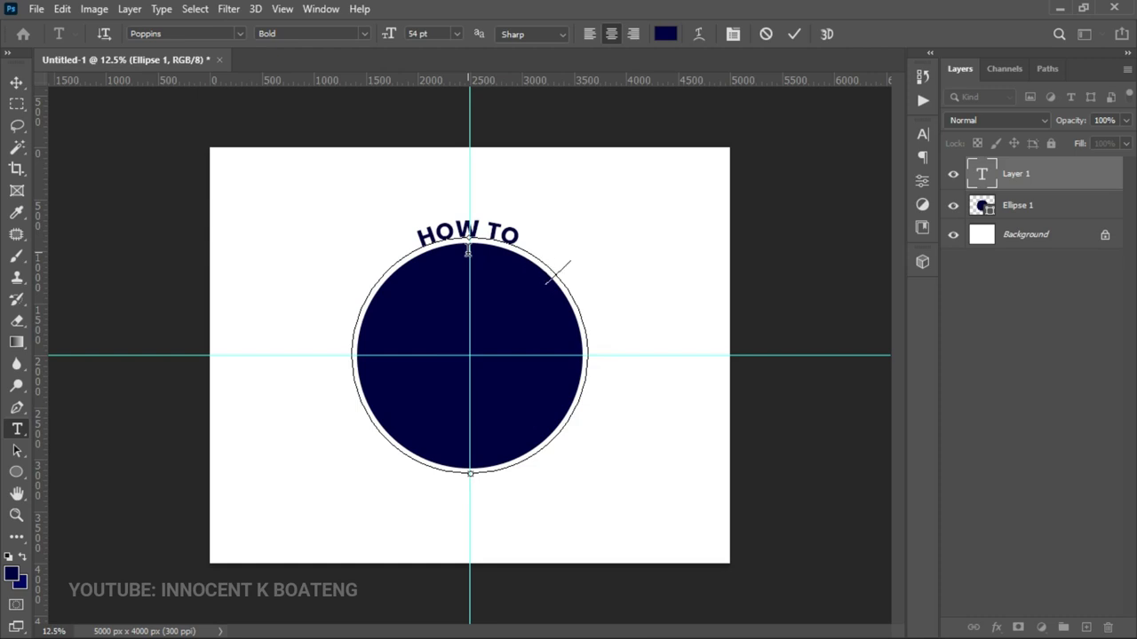
text(TYPE AROUND A)
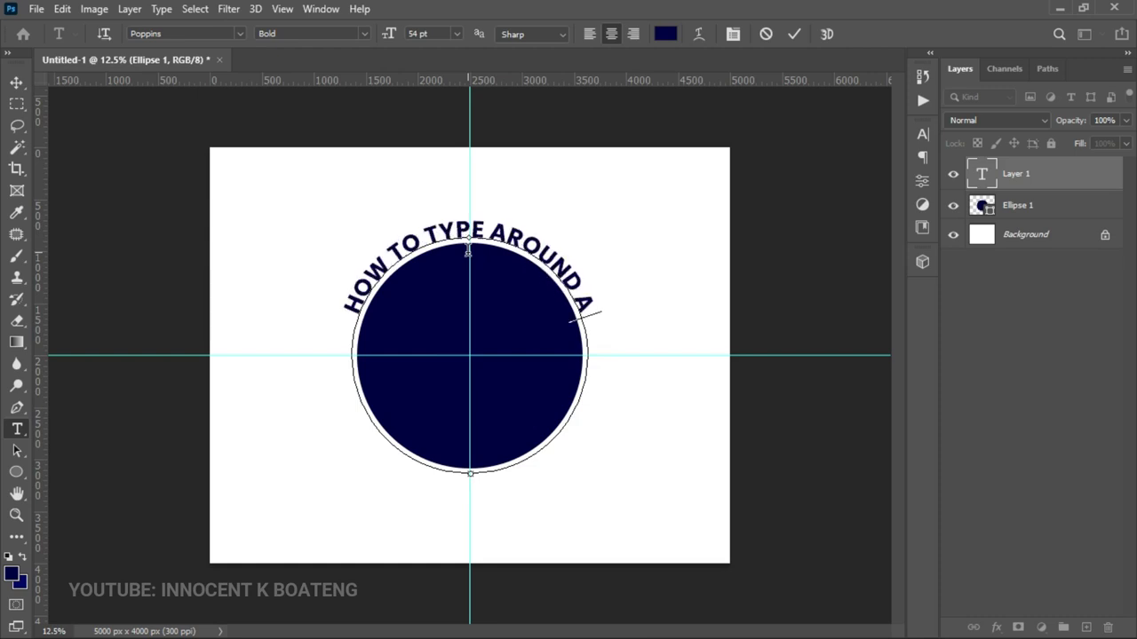
text( CIRCLE)
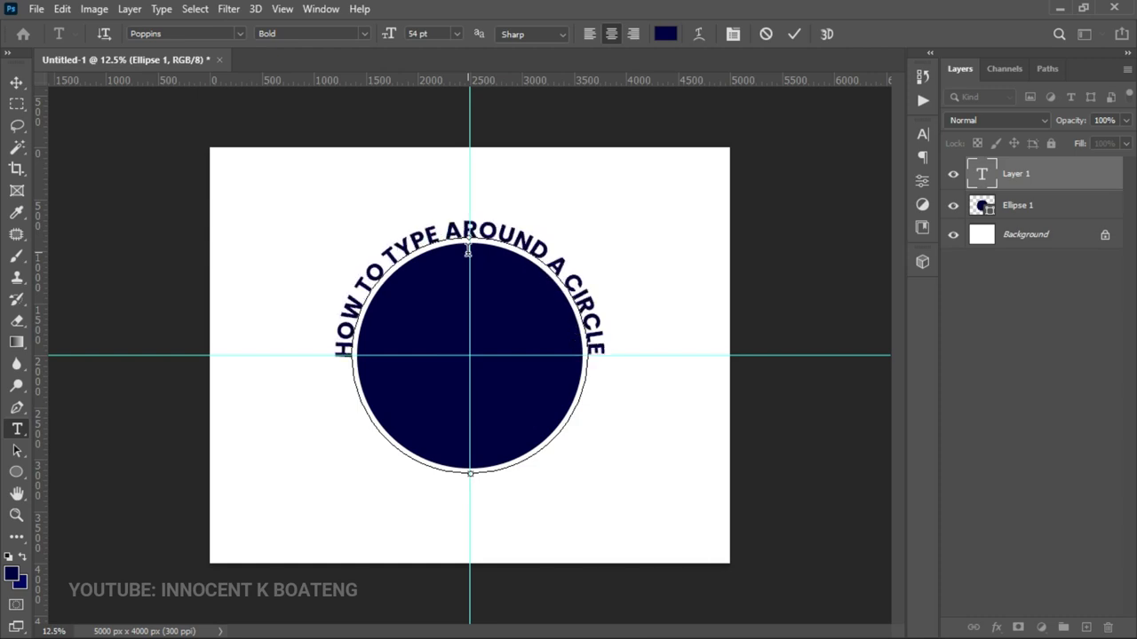
click(18, 85)
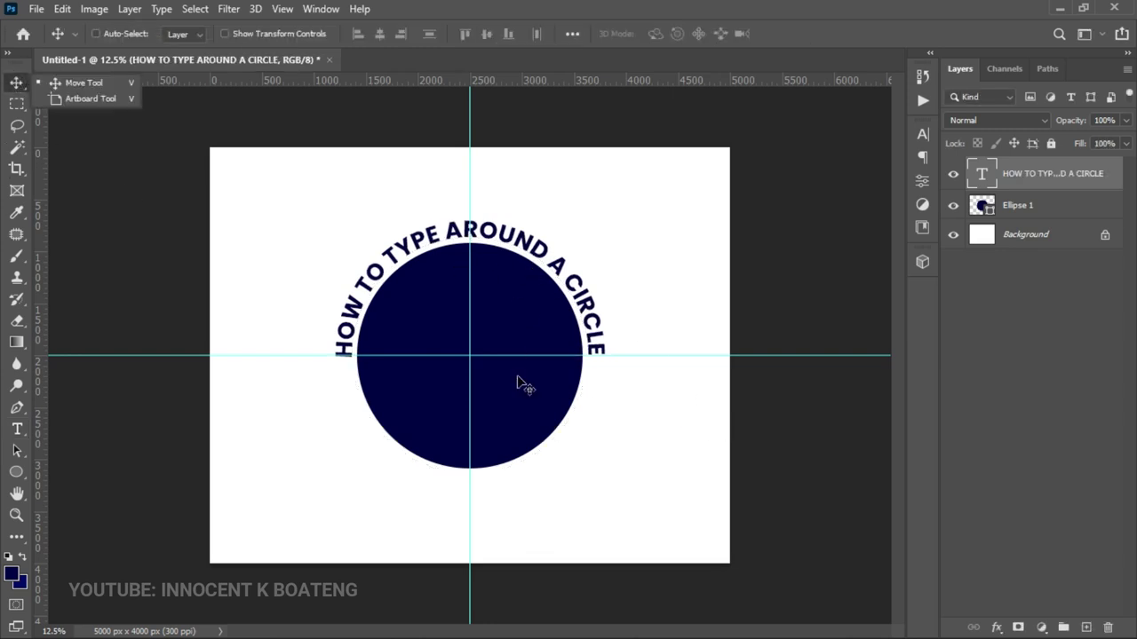
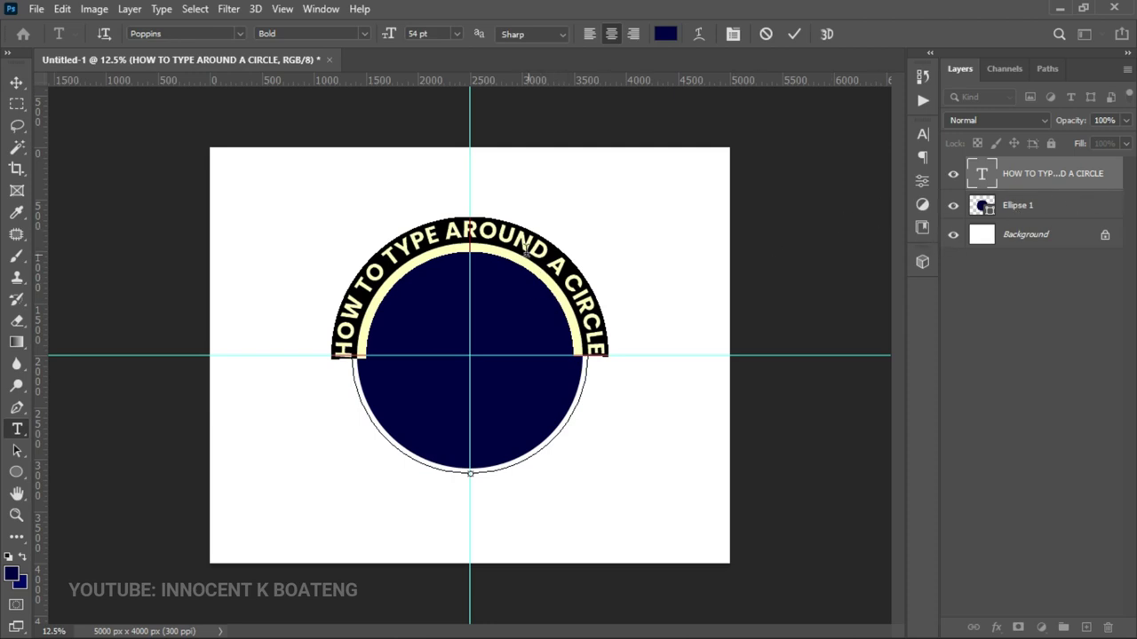
click(13, 81)
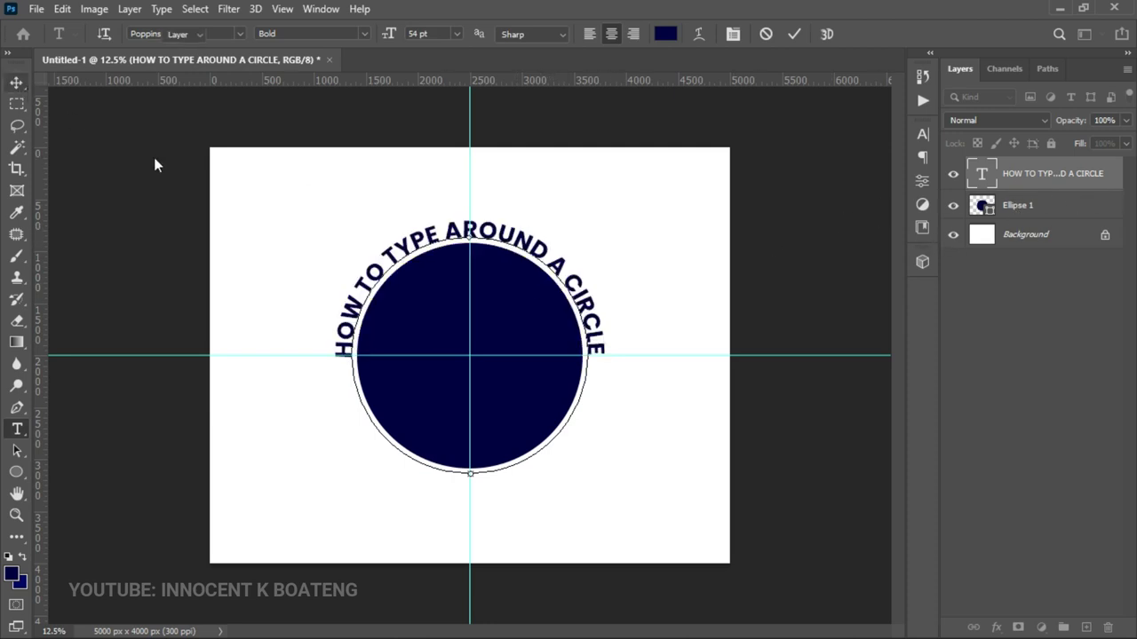
Hide the curved text layer and scale the dark blue circle up to about 111%.
click(953, 174)
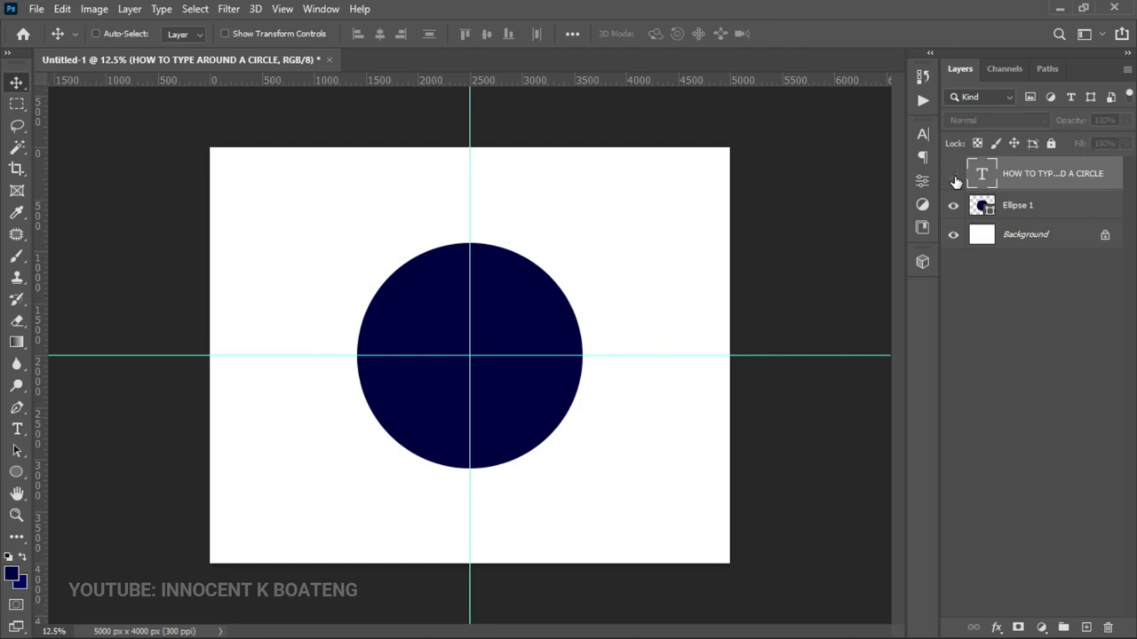
click(1028, 208)
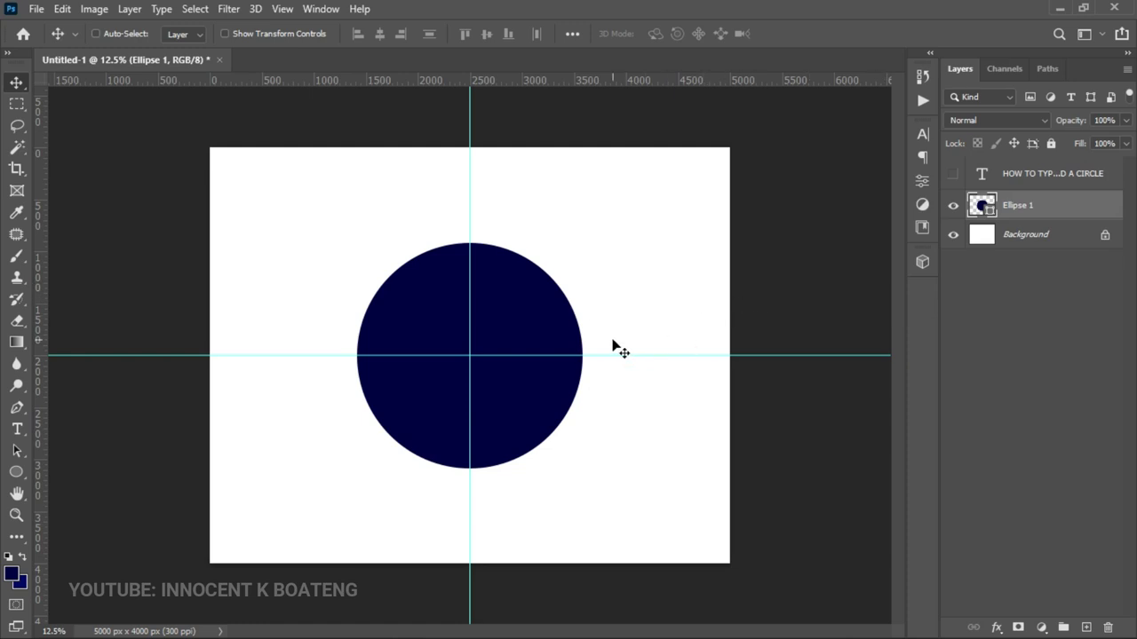
key(ctrl)
key(ctrl+t)
drag(583, 468, 611, 495)
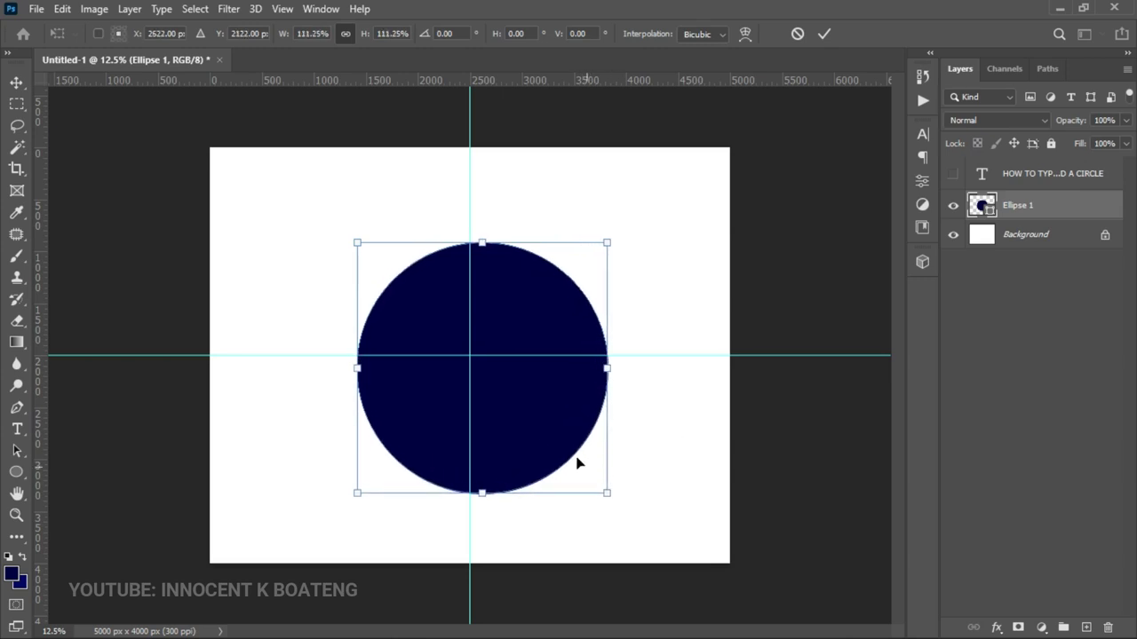
key(Return)
Centre the enlarged blue circle on the canvas horizontally and vertically, aligning it to a whole-canvas selection, and deselect.
key(ctrl+a)
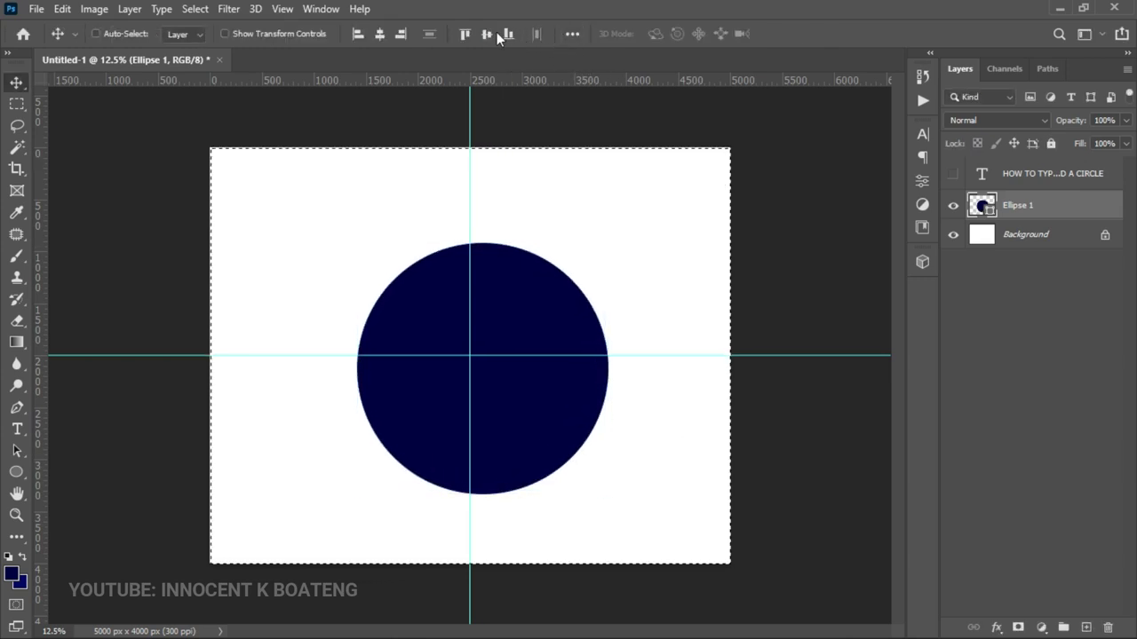
click(379, 34)
key(ctrl+d)
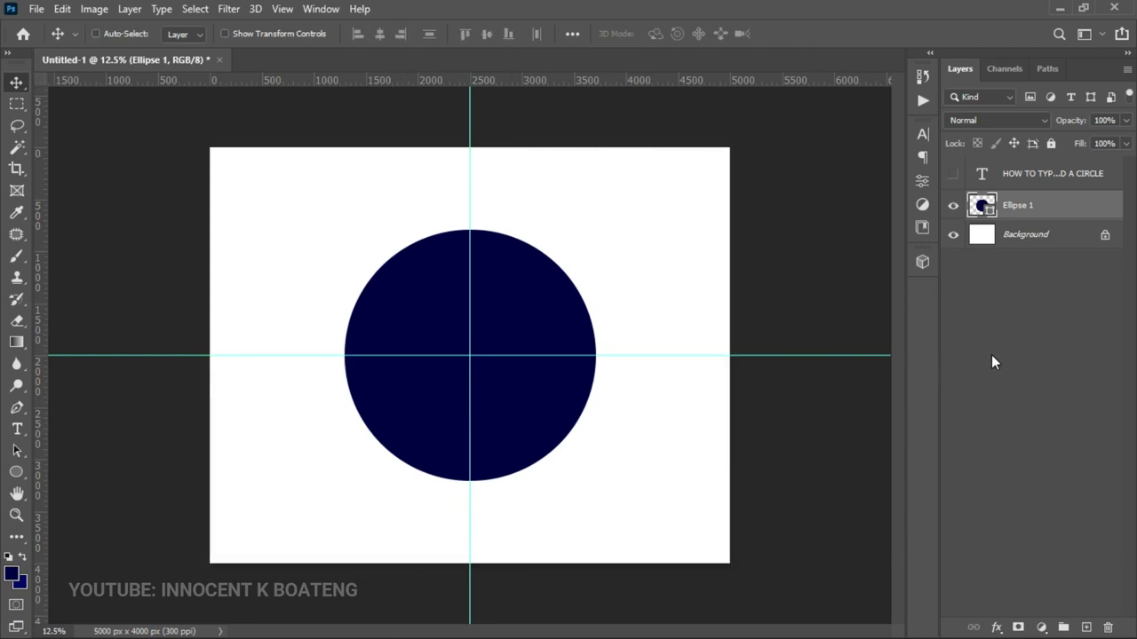
Add a white copy of the blue circle, scaled down about its centre to about 88%.
key(ctrl+j)
key(ctrl+t)
drag(595, 231, 596, 262)
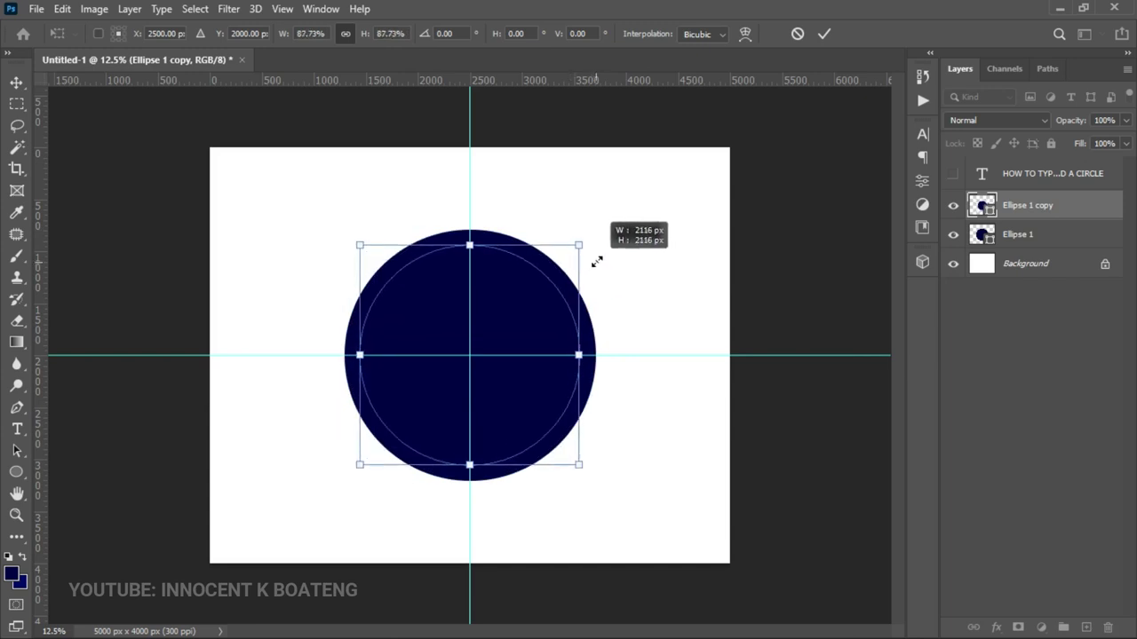
key(Return)
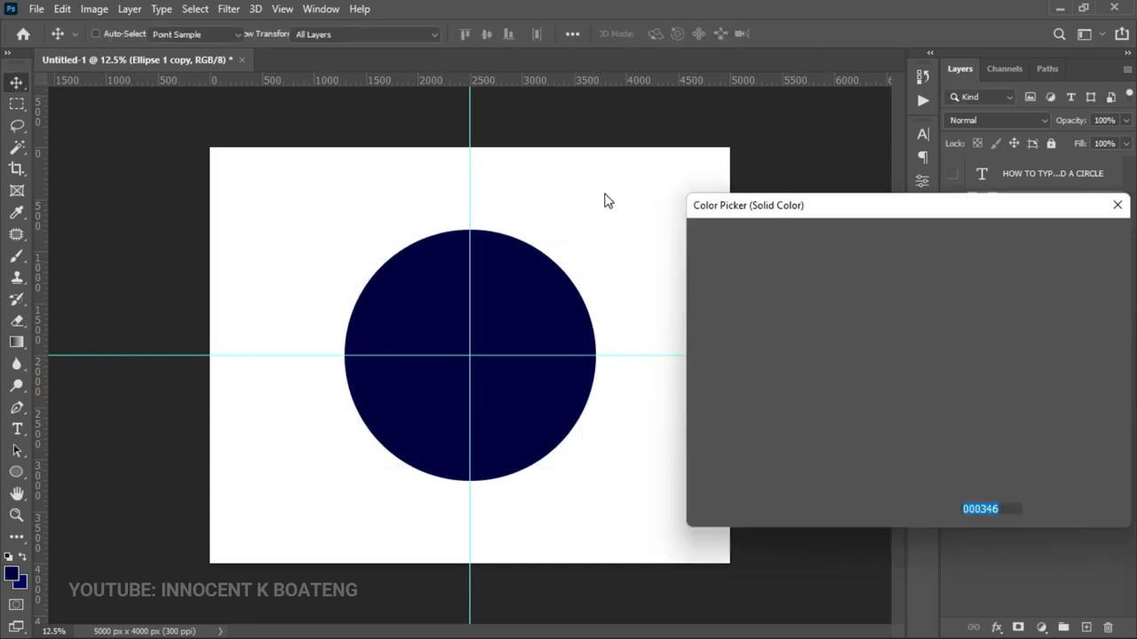
click(604, 201)
key(Return)
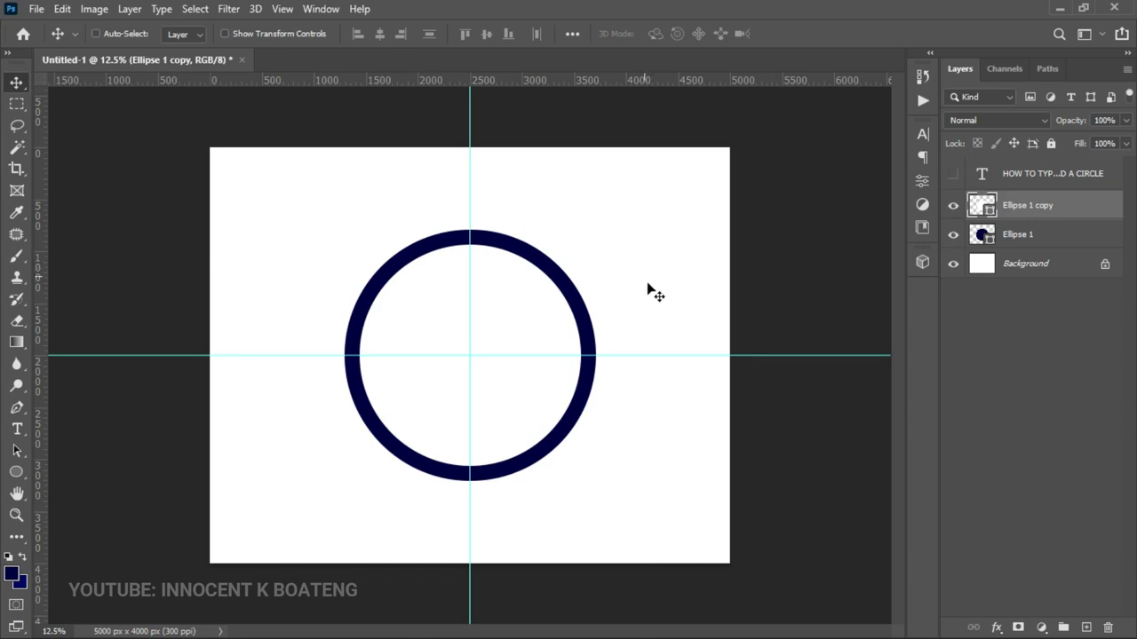
Duplicate the white circle as a smaller concentric circle filled with the outer ring's dark blue.
key(ctrl)
key(ctrl+j)
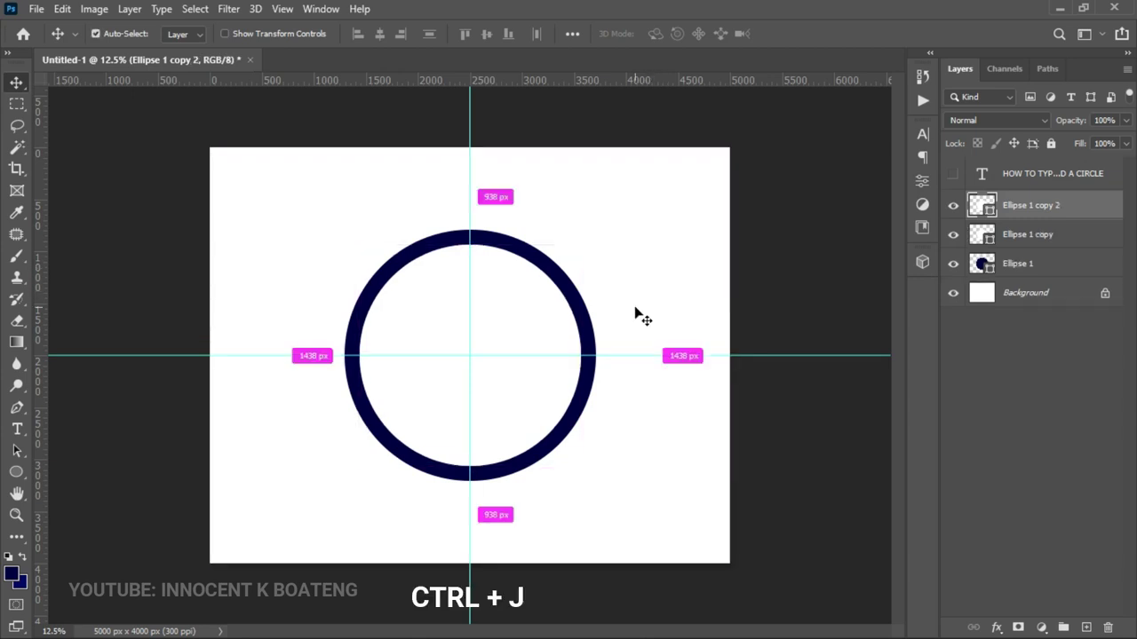
key(ctrl+t)
drag(583, 243, 560, 272)
key(Return)
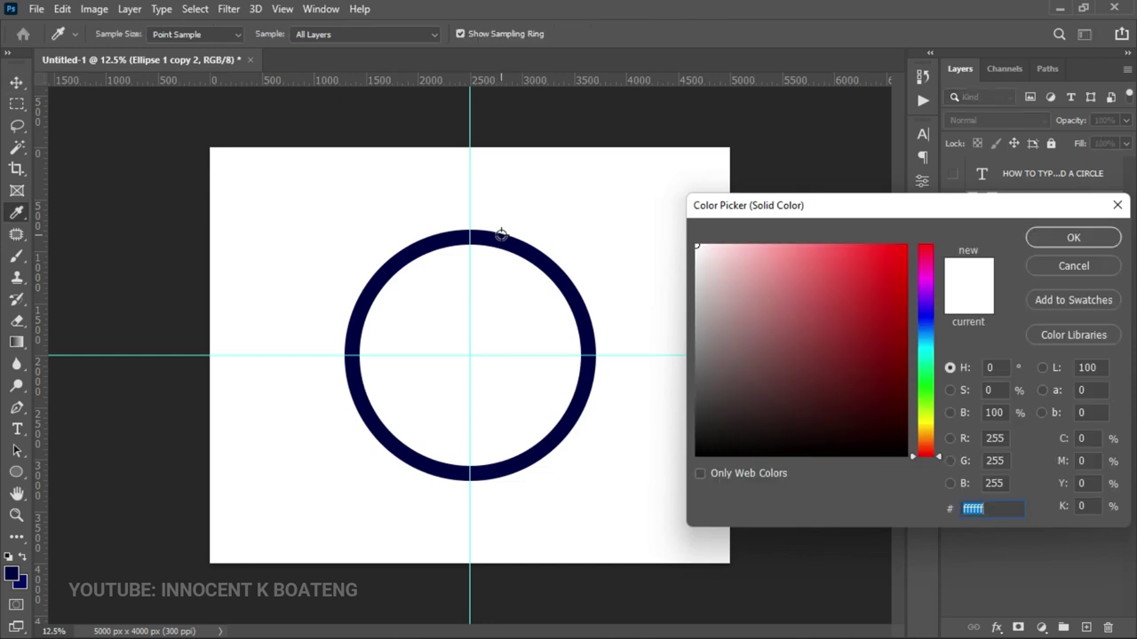
click(494, 233)
click(1072, 238)
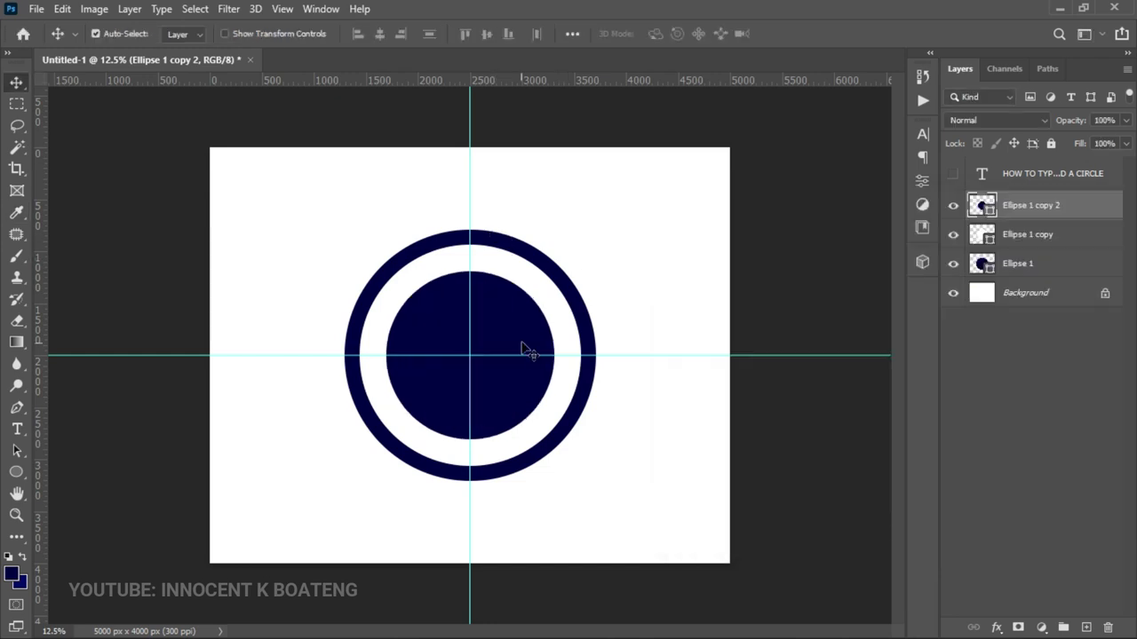
Enlarge the inner dark blue circle slightly about its centre.
key(ctrl+t)
drag(553, 271, 556, 268)
key(Return)
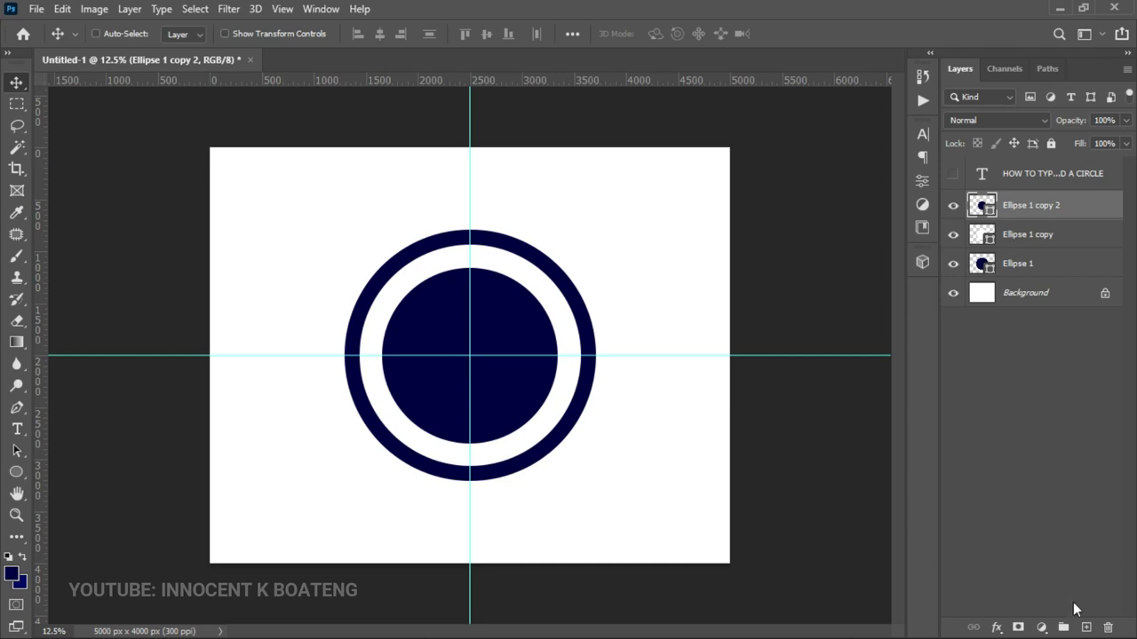
Add a new layer and draw a circular ellipse path about 1612 px wide from the guide intersection, inside the white ring.
click(1085, 627)
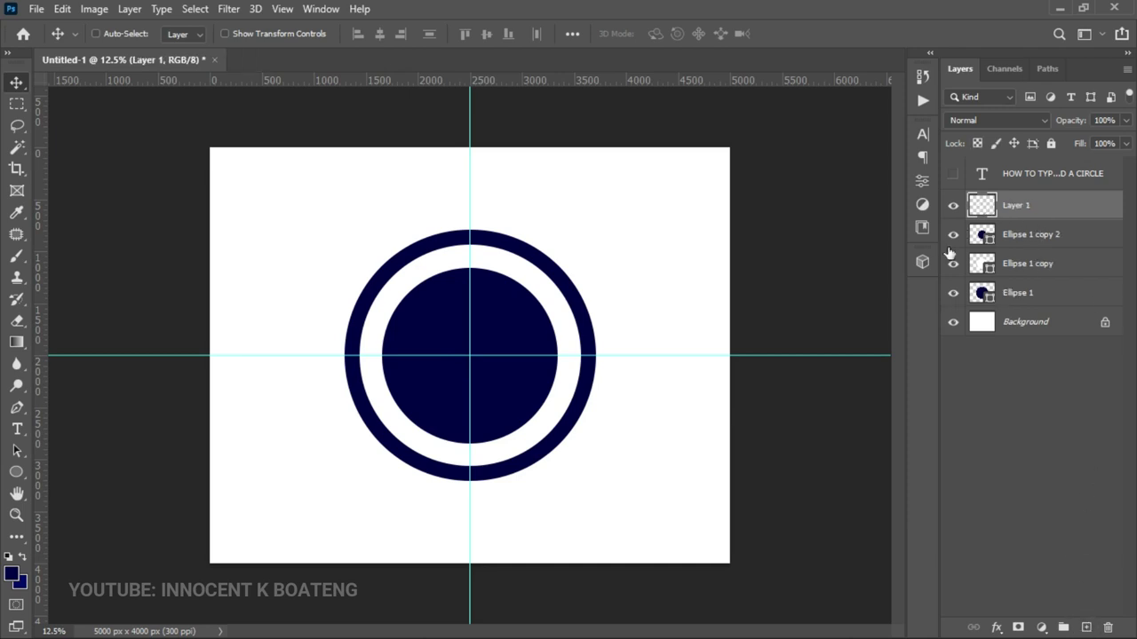
click(19, 475)
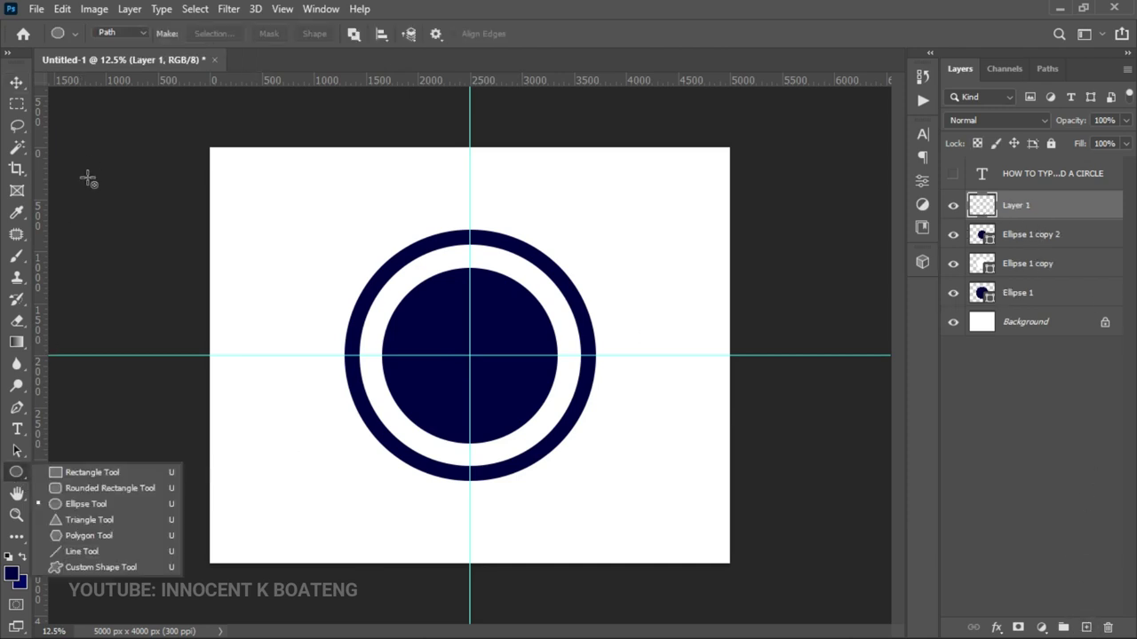
click(103, 33)
click(112, 51)
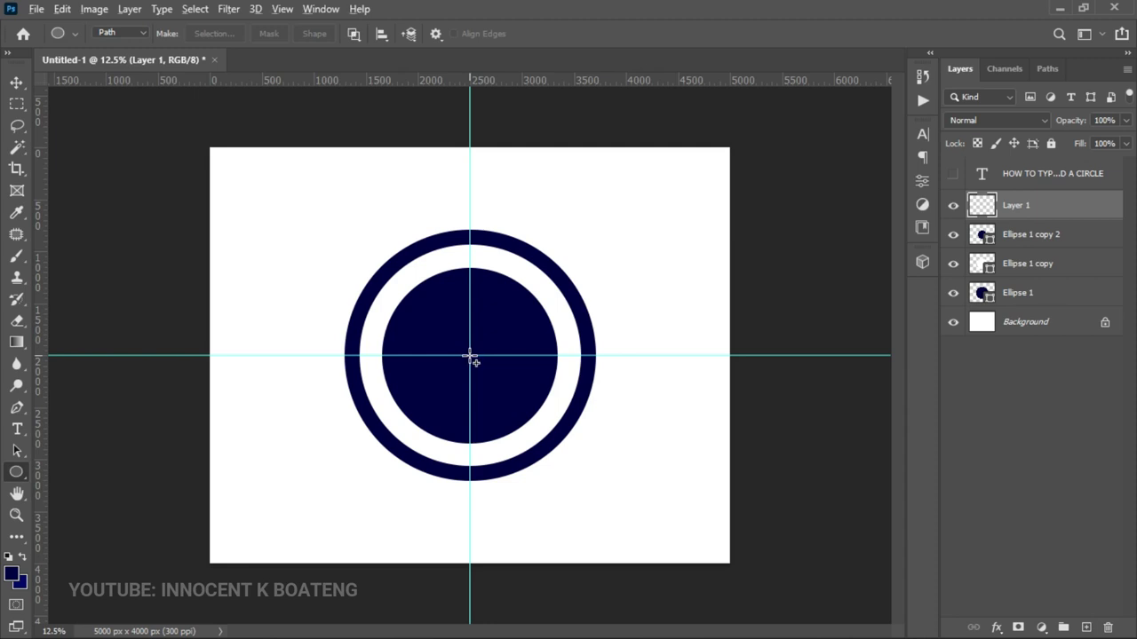
drag(470, 356, 564, 460)
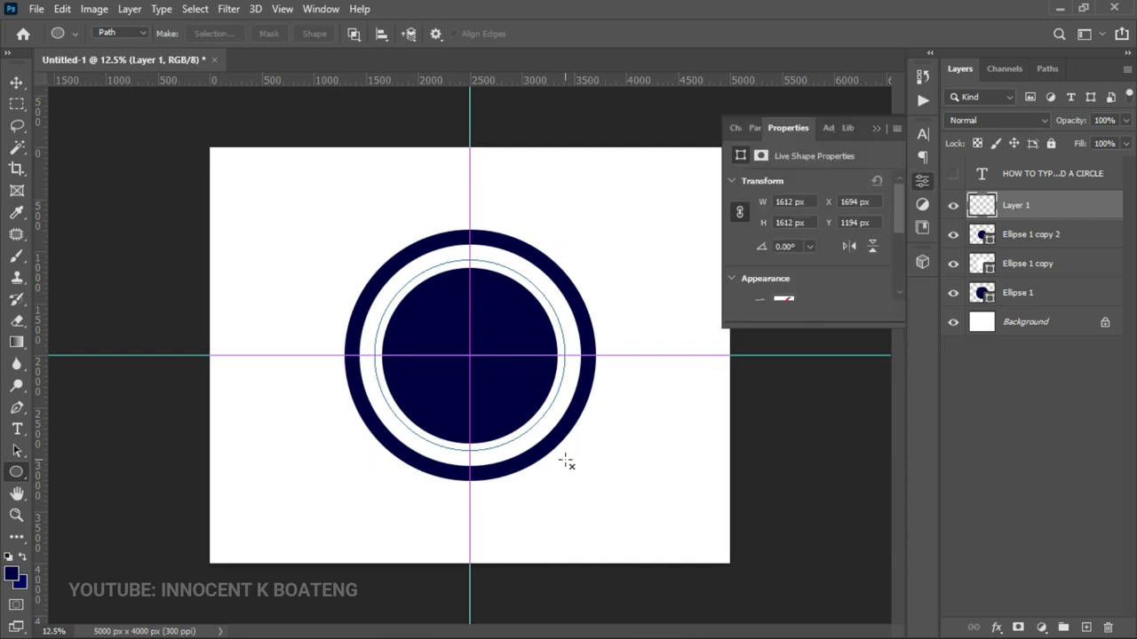
click(878, 129)
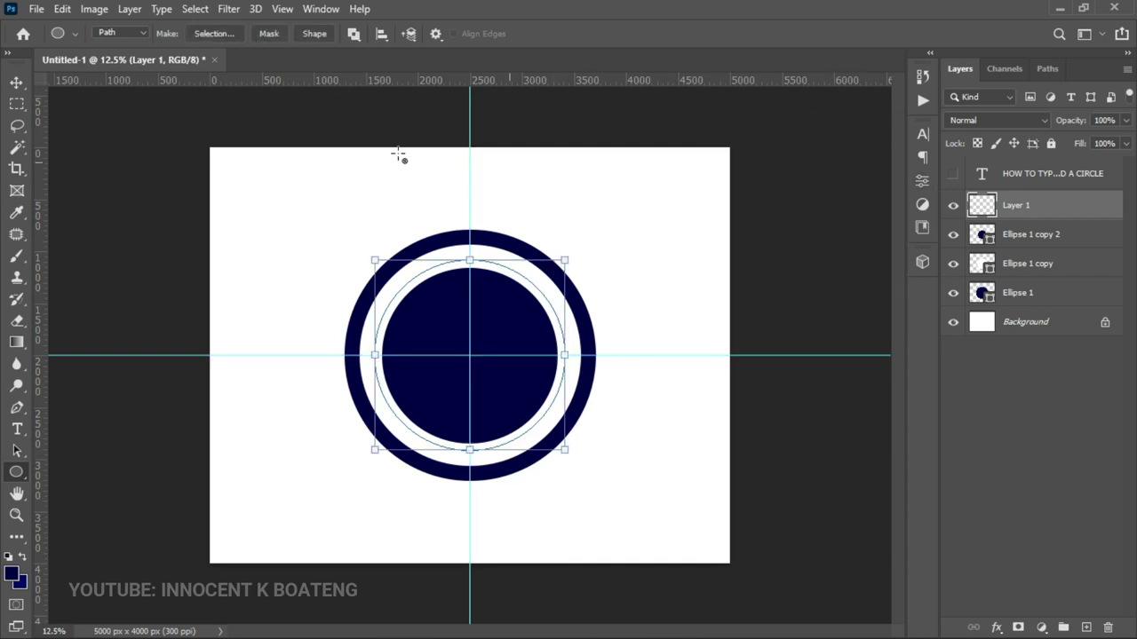
Add the text "HOW TO TYPE AROUND A CIRCLE" along the circular path, starting from its top point.
click(17, 431)
click(17, 434)
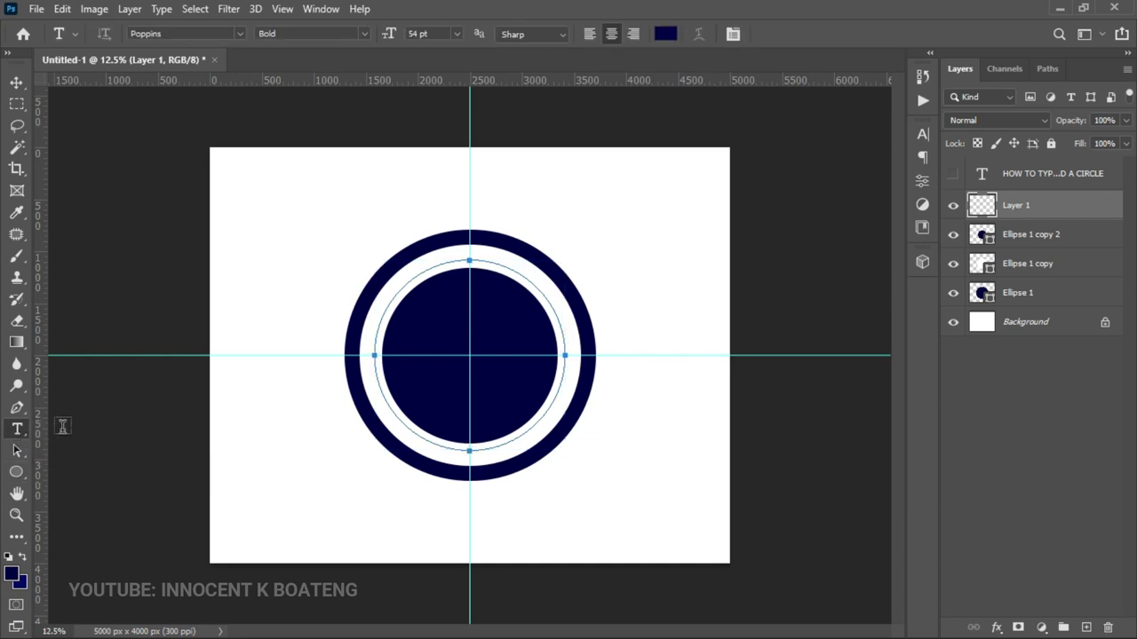
click(470, 258)
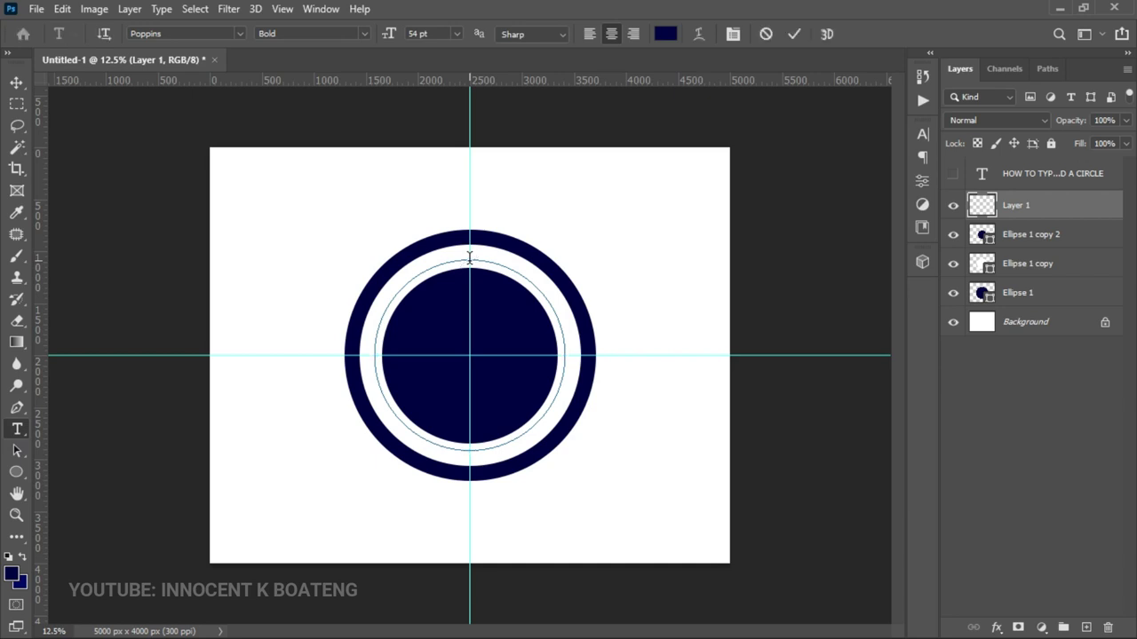
text(HOW TO)
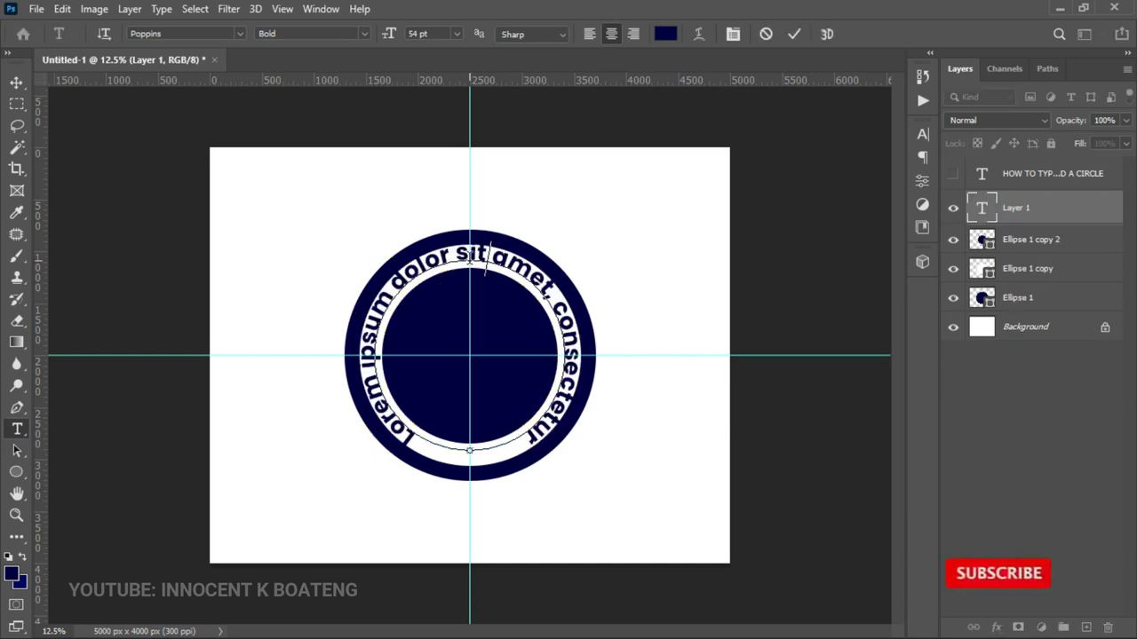
text( TY)
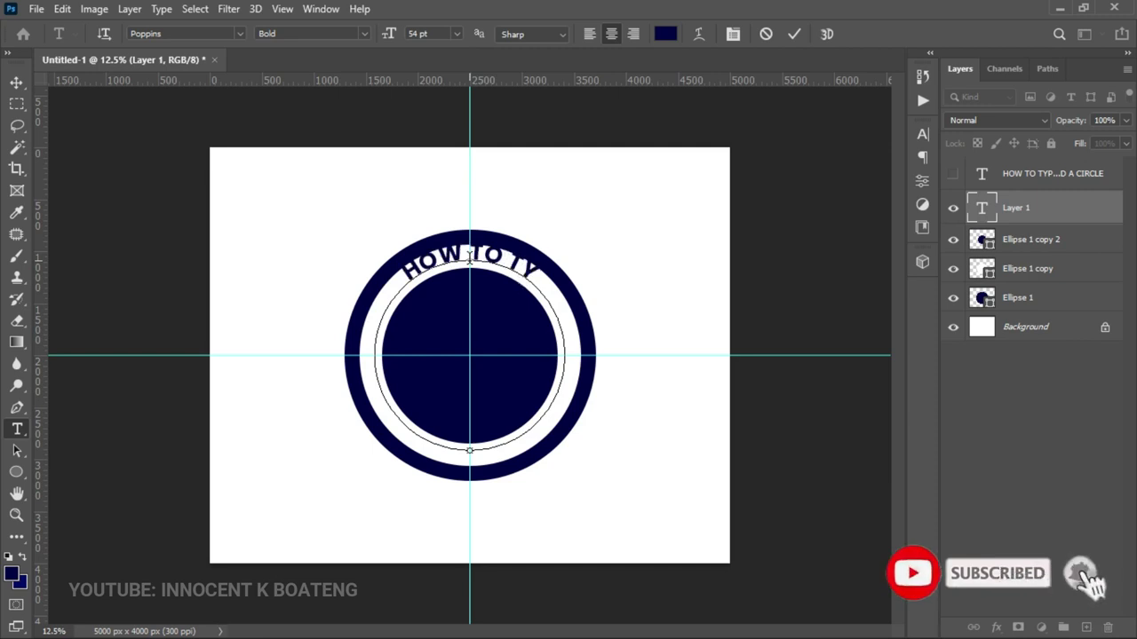
text(PE AROUND)
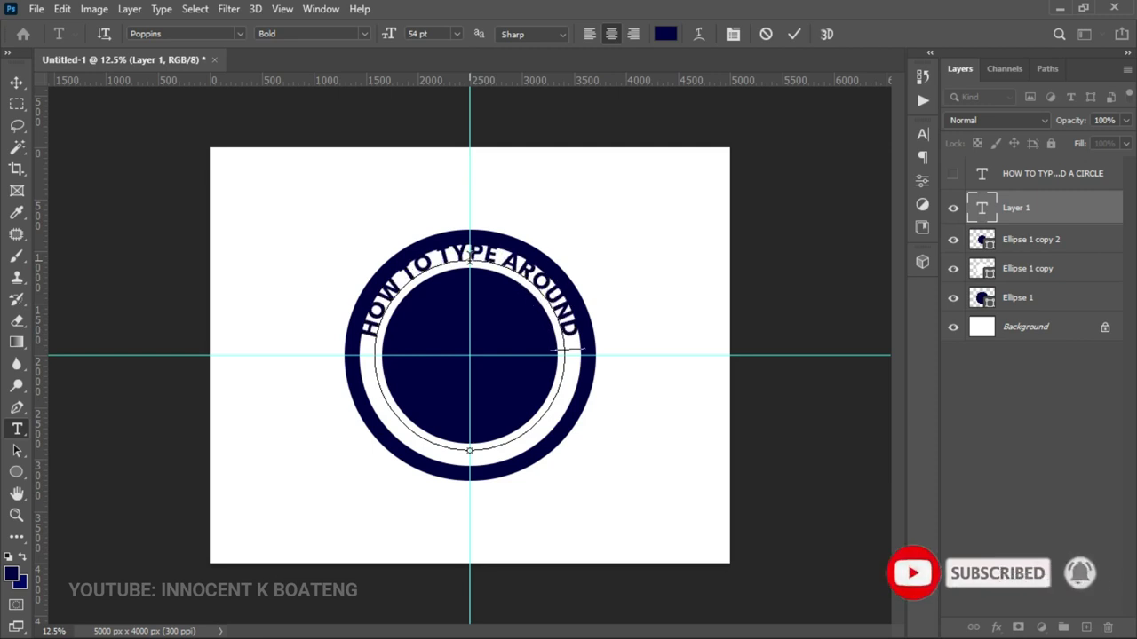
text( A CIRCLE)
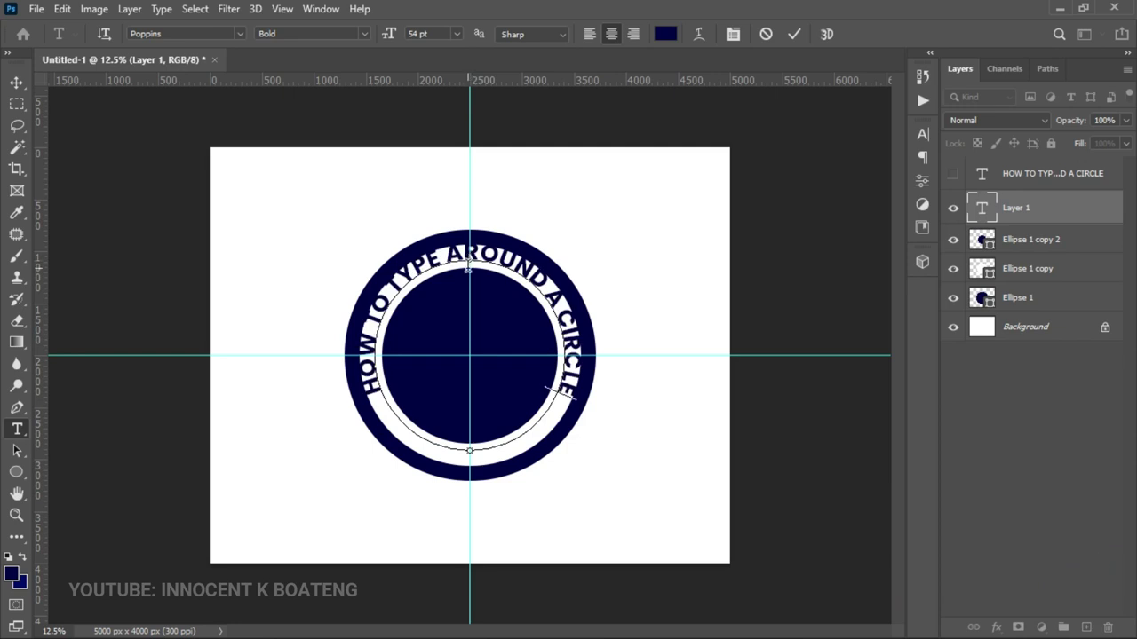
Reduce the font size of the whole circular text to 43 pt.
key(ctrl)
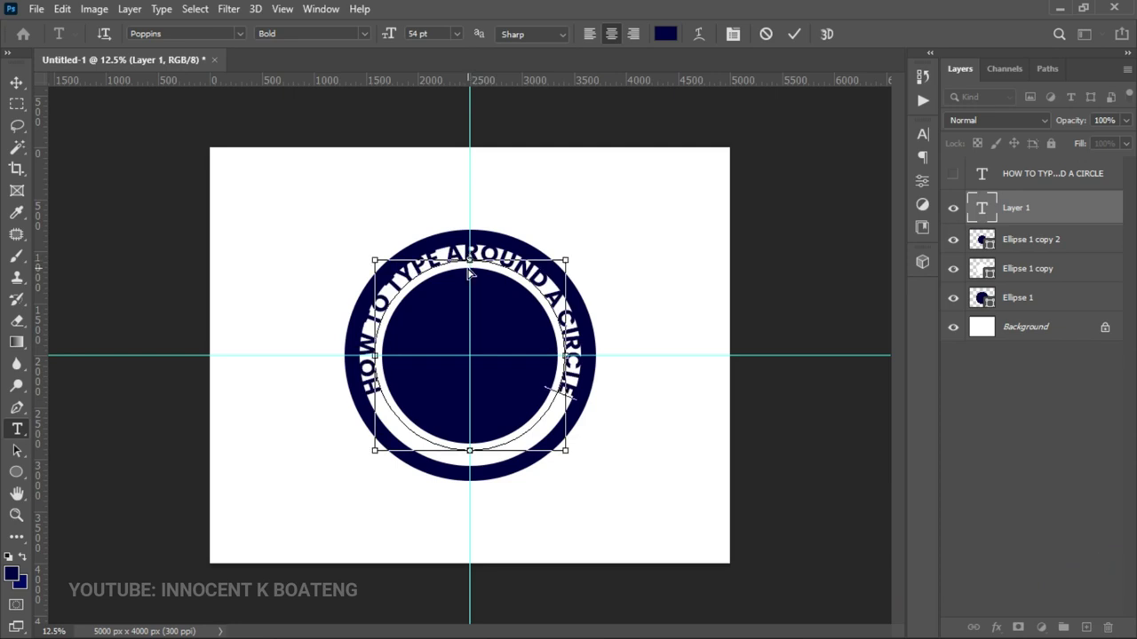
key(ctrl+a)
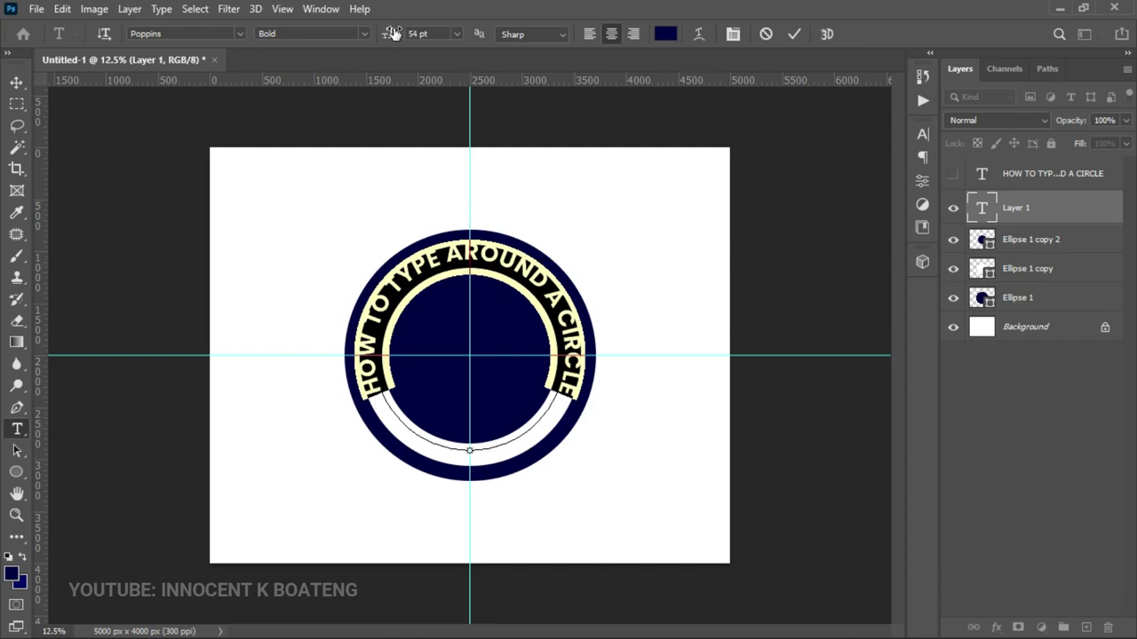
drag(391, 33, 387, 33)
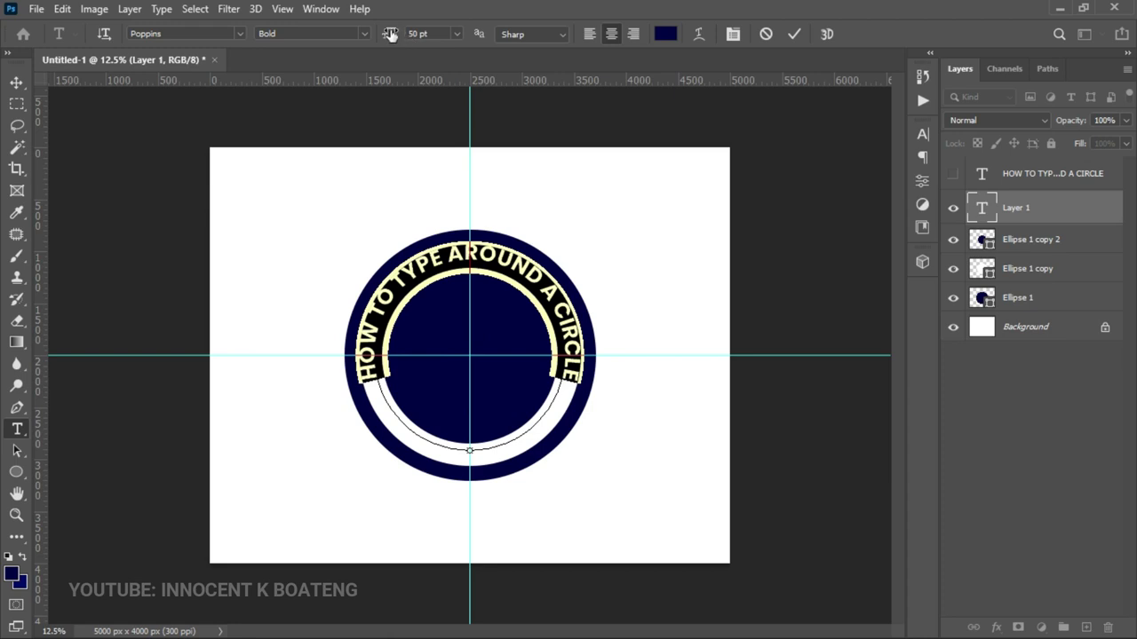
drag(390, 34, 386, 34)
Commit the circular text and nudge it down slightly within the white ring.
drag(14, 86, 40, 94)
key(Down)
key(Down)
key(Down)
key(Down)
key(Down)
key(Down)
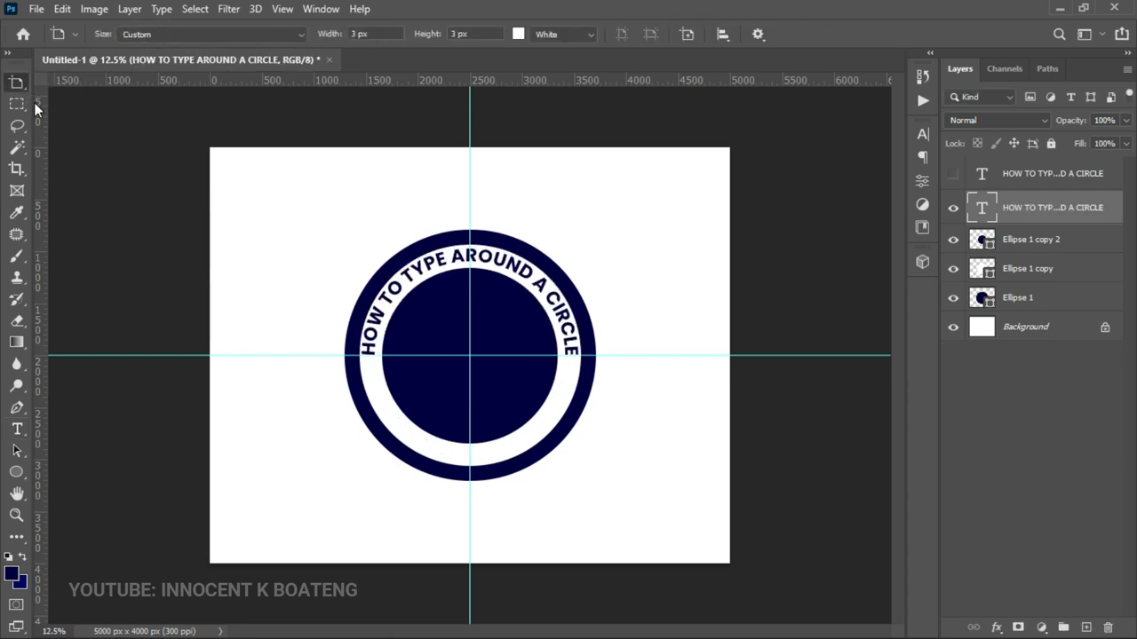
key(Down)
key(Down)
key(v)
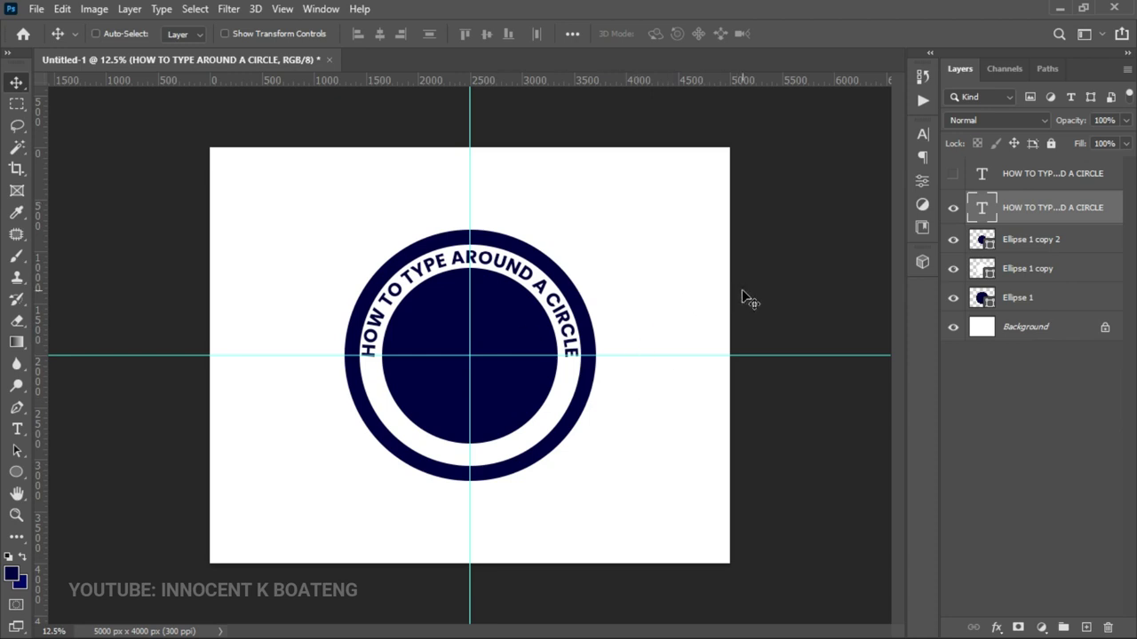
Duplicate the visible circular text layer and hide the original beneath the copy.
key(ctrl+j)
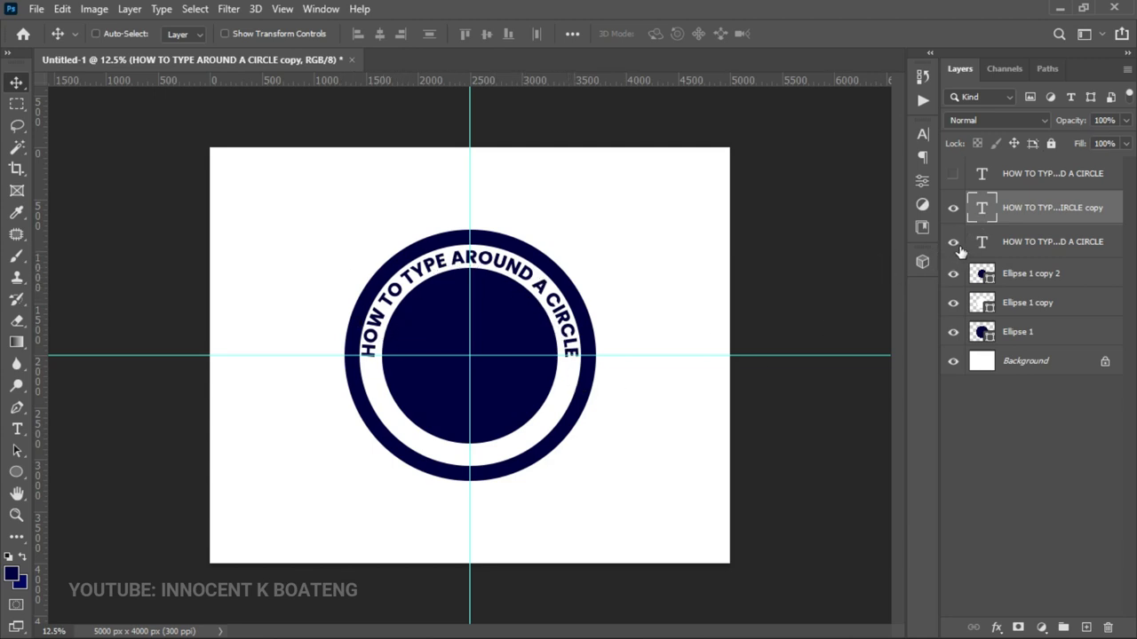
key(ctrl+e)
key(ctrl+z)
click(953, 244)
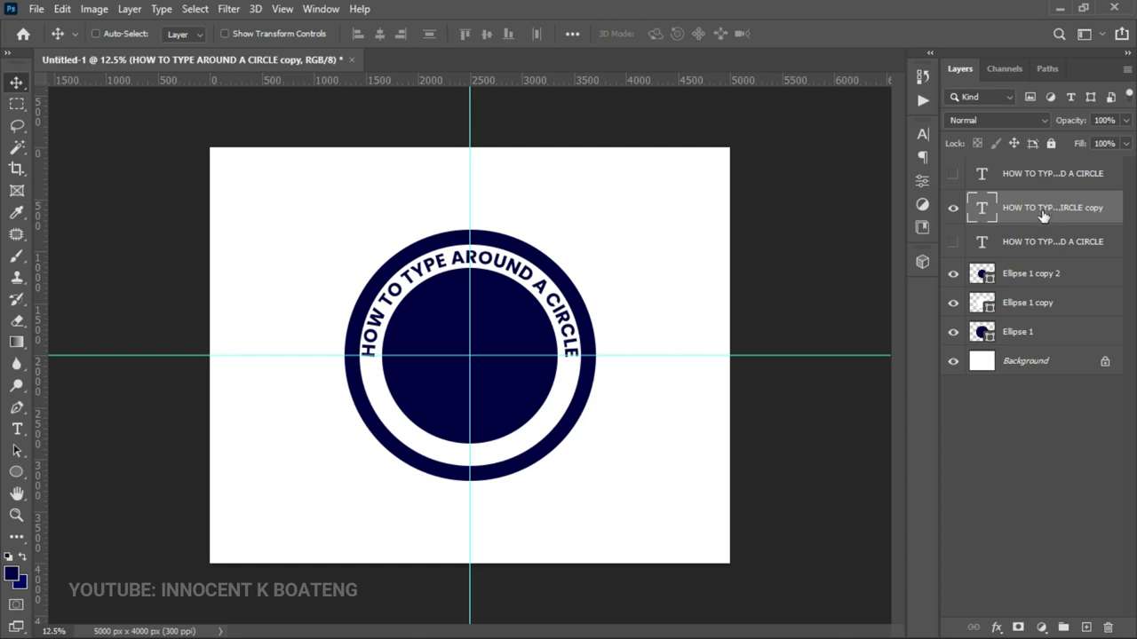
Slide the copied text around its path to the bottom of the circle with the Path Selection Tool.
key(z)
click(512, 310)
click(512, 309)
key(v)
drag(509, 307, 565, 278)
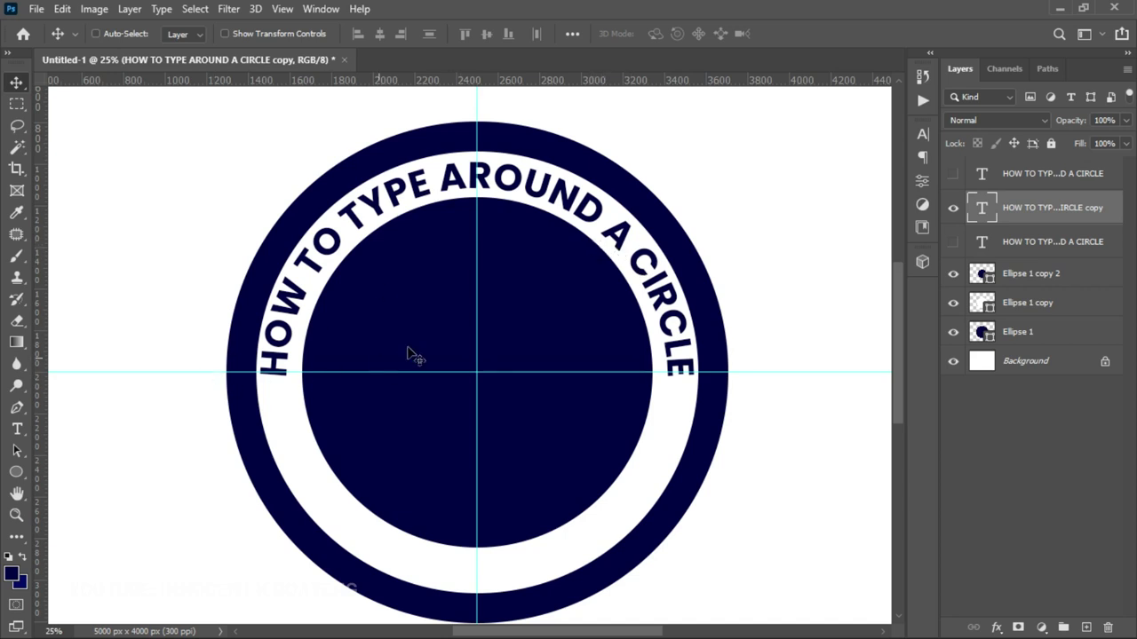
click(16, 455)
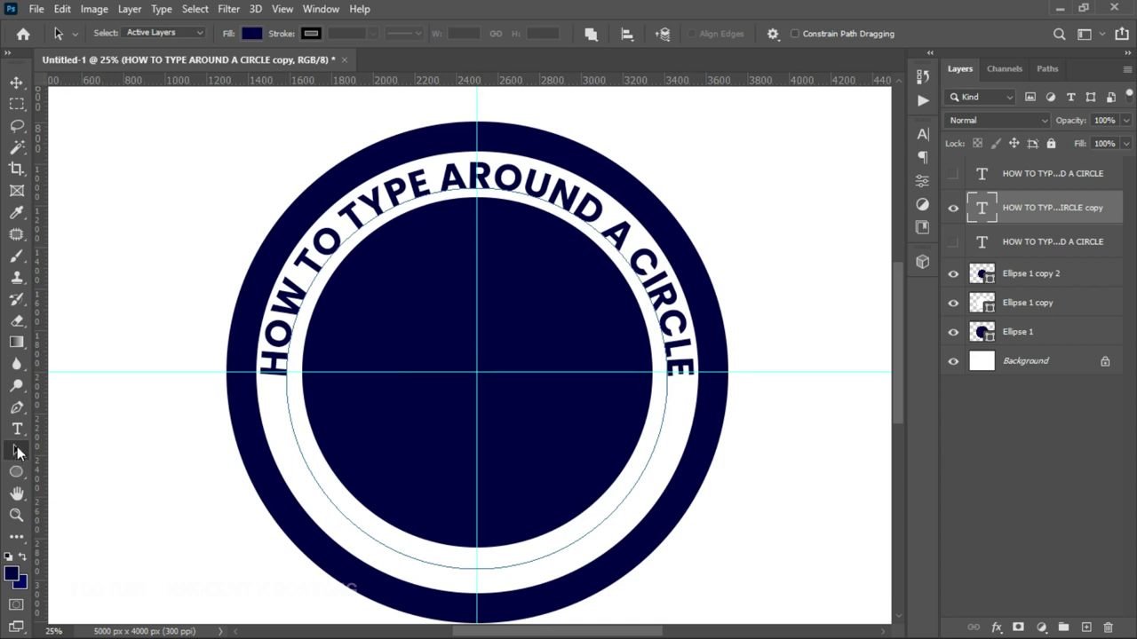
right_click(18, 452)
click(85, 453)
mouse_move(492, 207)
mouse_down()
mouse_move(583, 243)
mouse_move(612, 274)
mouse_move(675, 426)
mouse_move(664, 487)
mouse_move(629, 529)
mouse_move(554, 569)
mouse_move(479, 579)
mouse_up()
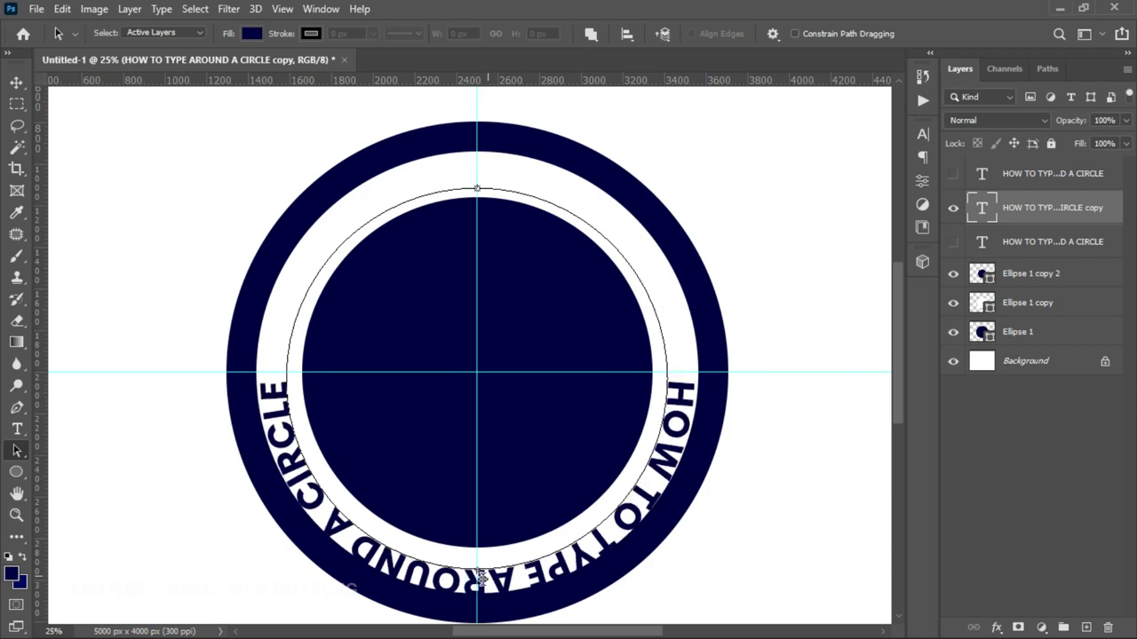
Move the lower text up slightly so it fits within the white ring.
click(521, 487)
key(v)
drag(553, 535, 555, 521)
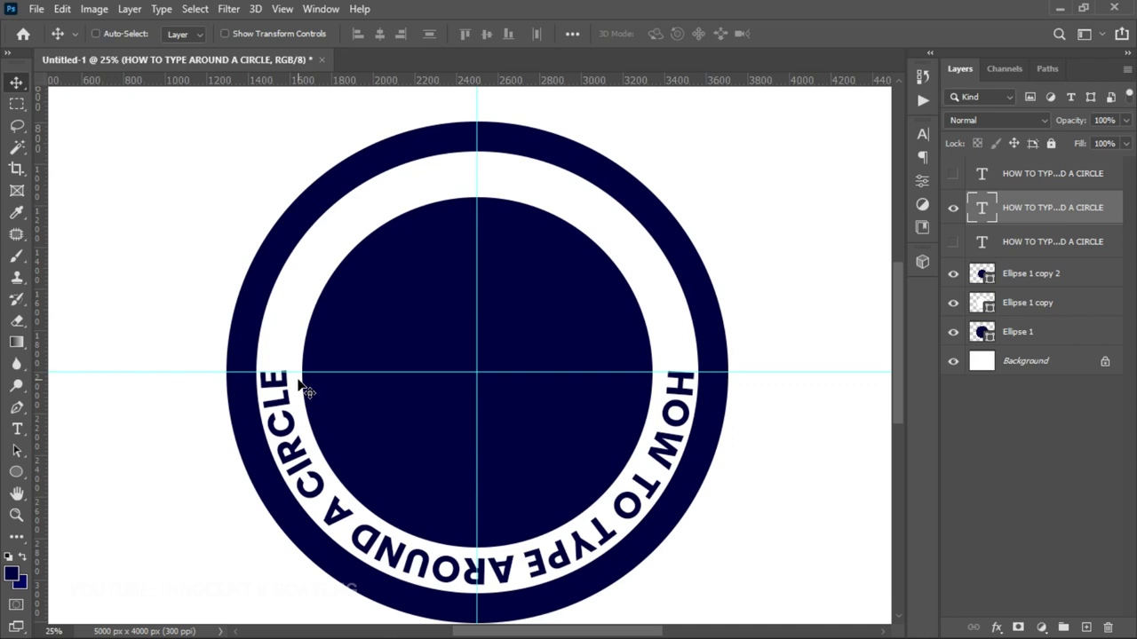
Flip the lower text to the inside of its path so it reads upright, and move it down into the white ring.
click(18, 453)
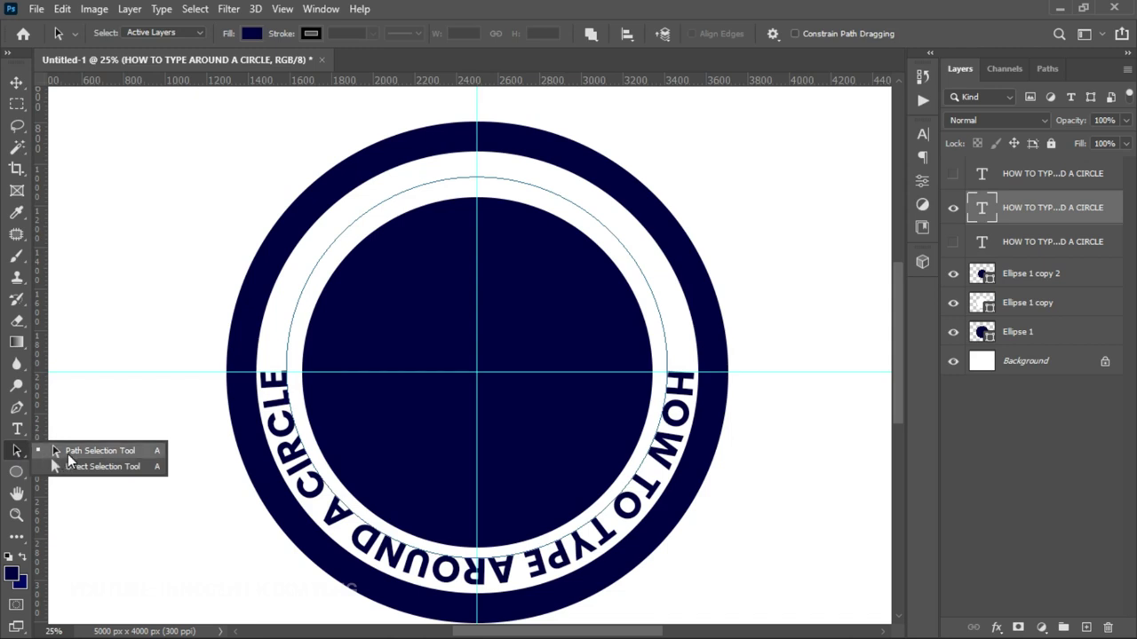
click(68, 454)
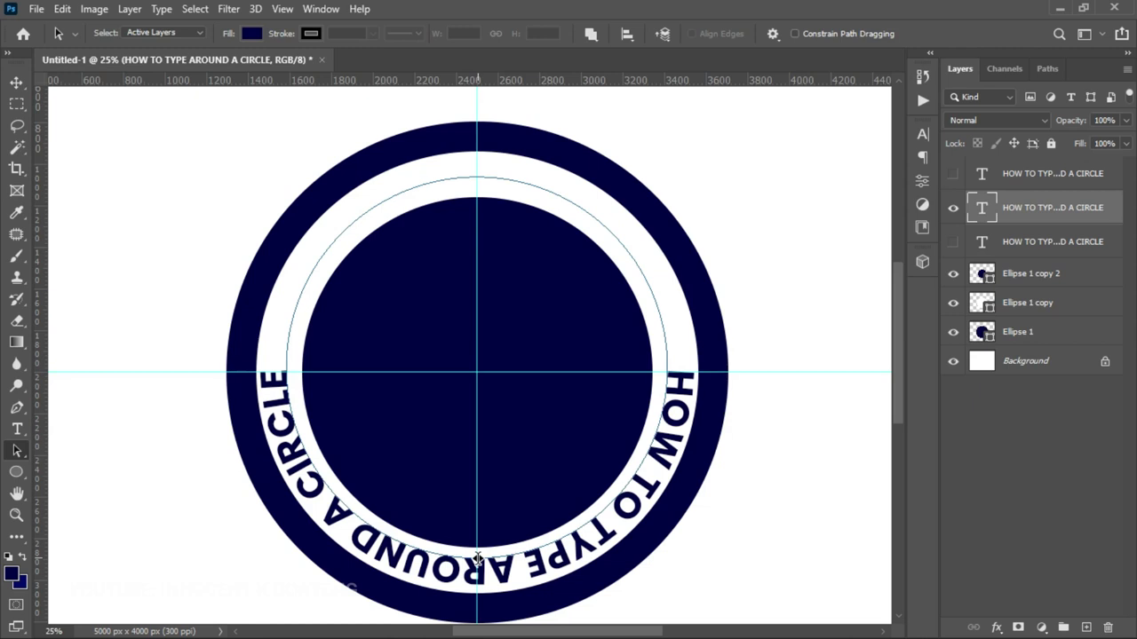
drag(477, 557, 477, 544)
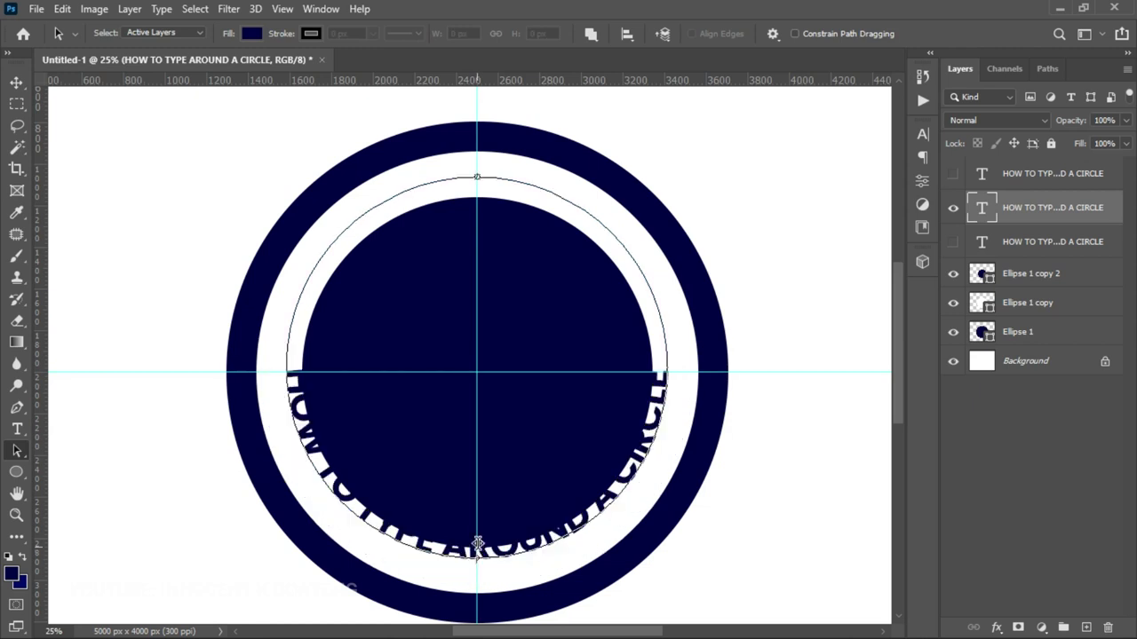
click(16, 81)
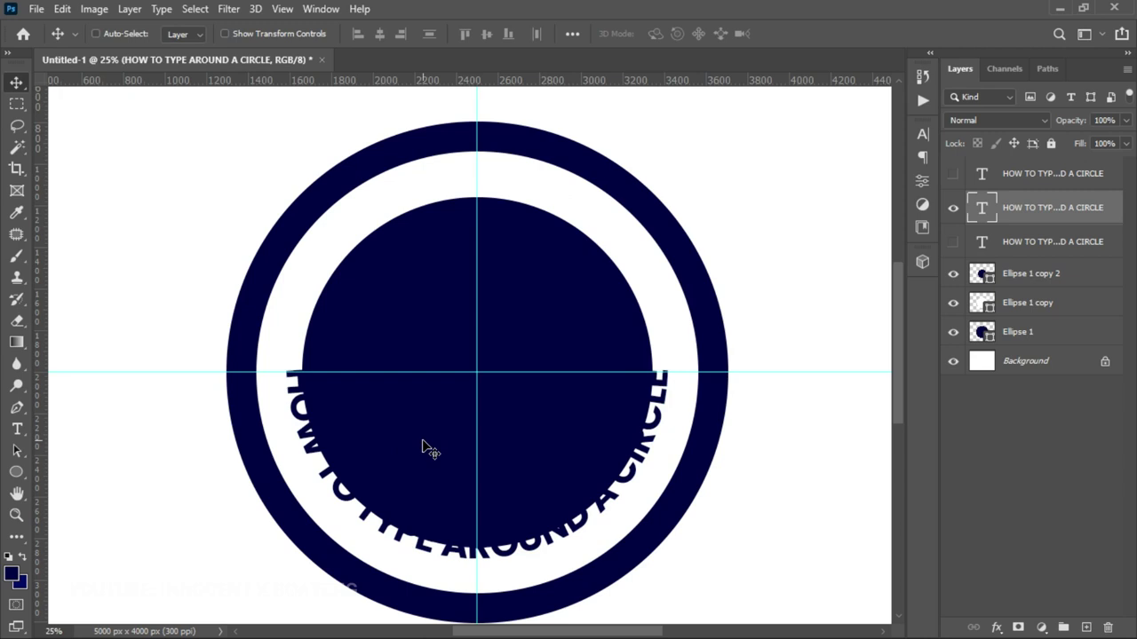
drag(516, 422, 523, 453)
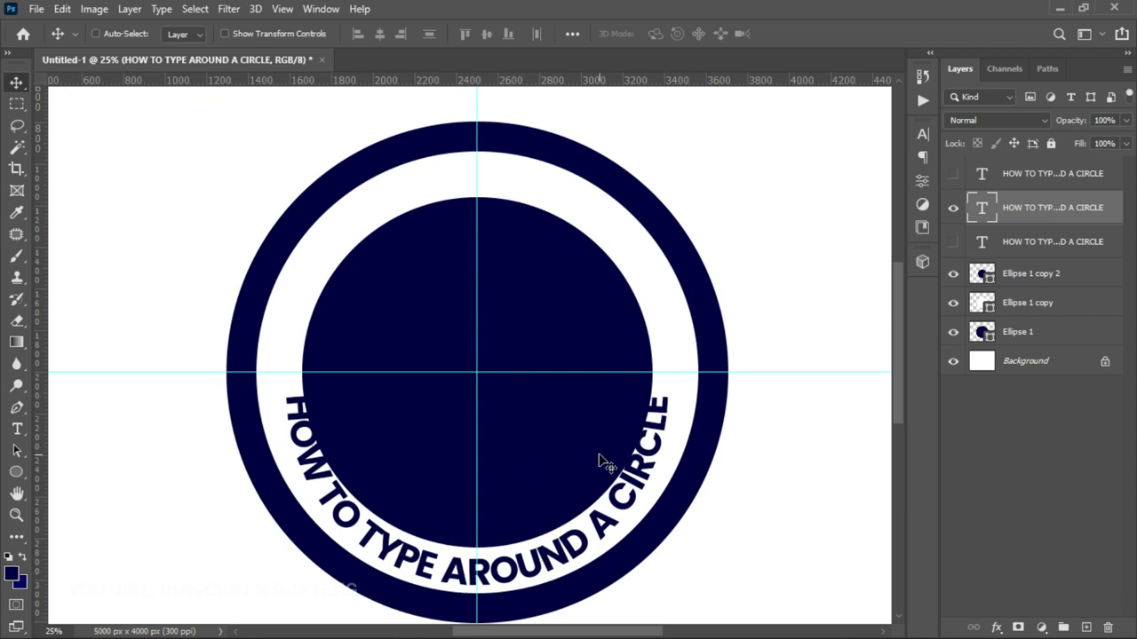
Replace the lower text with "TUTORIAL BY" followed by the author's first name in capitals.
double_click(588, 535)
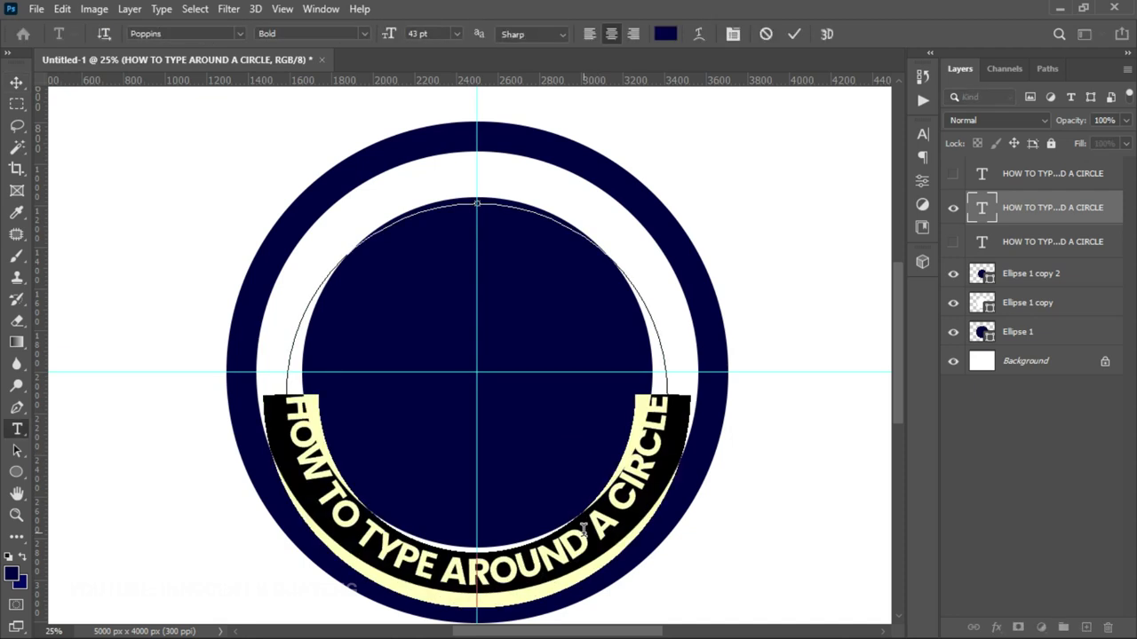
text(TUTORIAL BY INNOCENT)
key(ctrl+Return)
key(v)
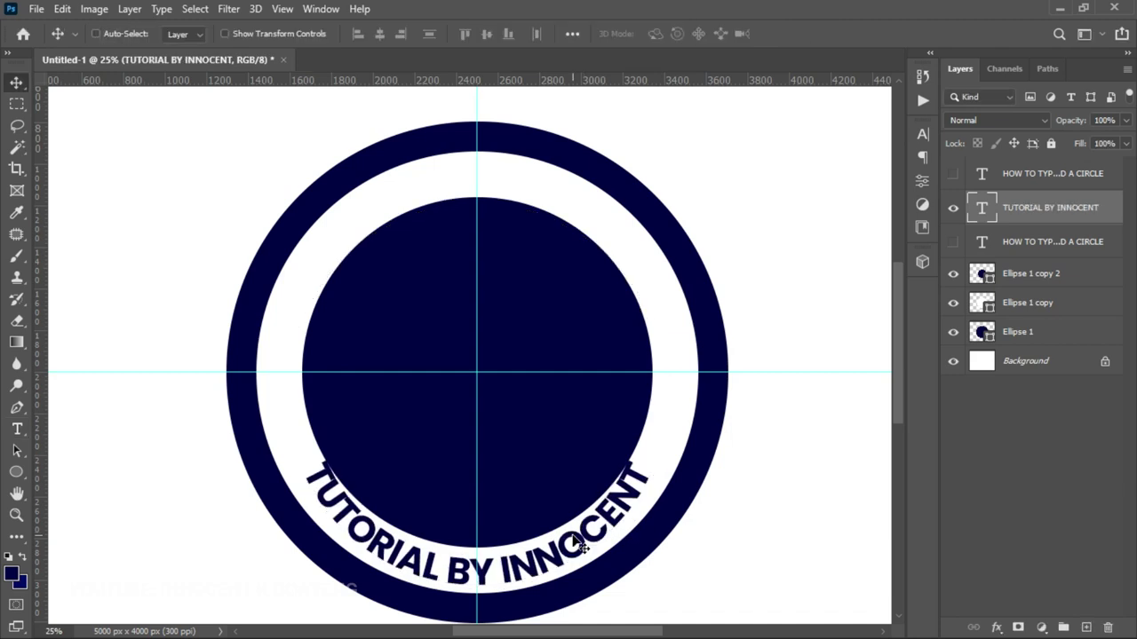
Set the lower text's font size to 36 pt.
double_click(582, 546)
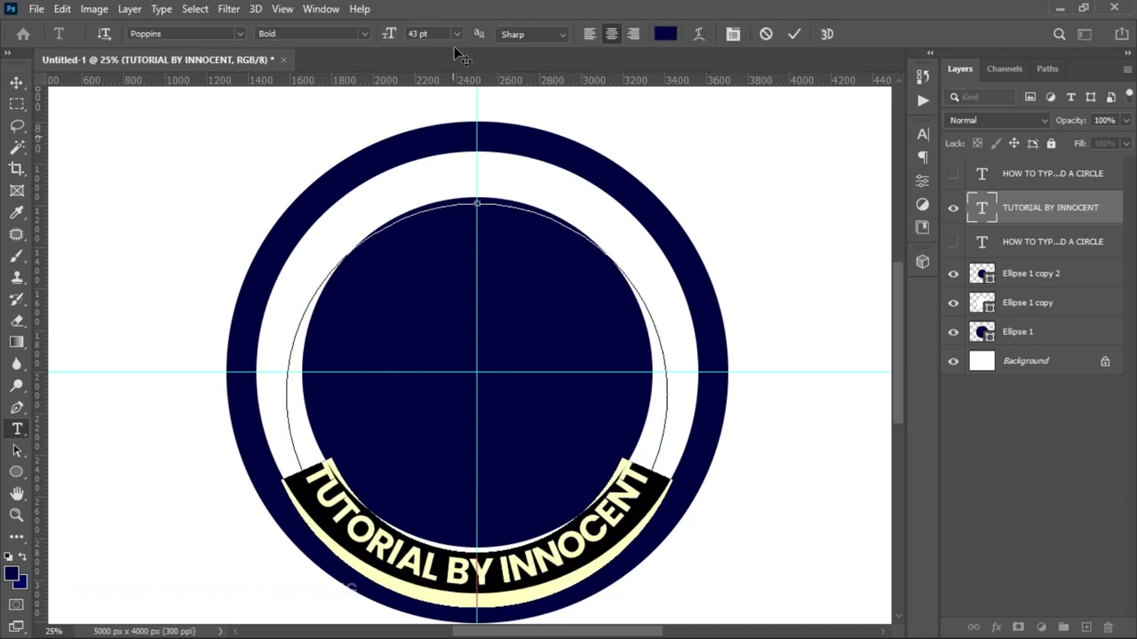
drag(396, 32, 389, 31)
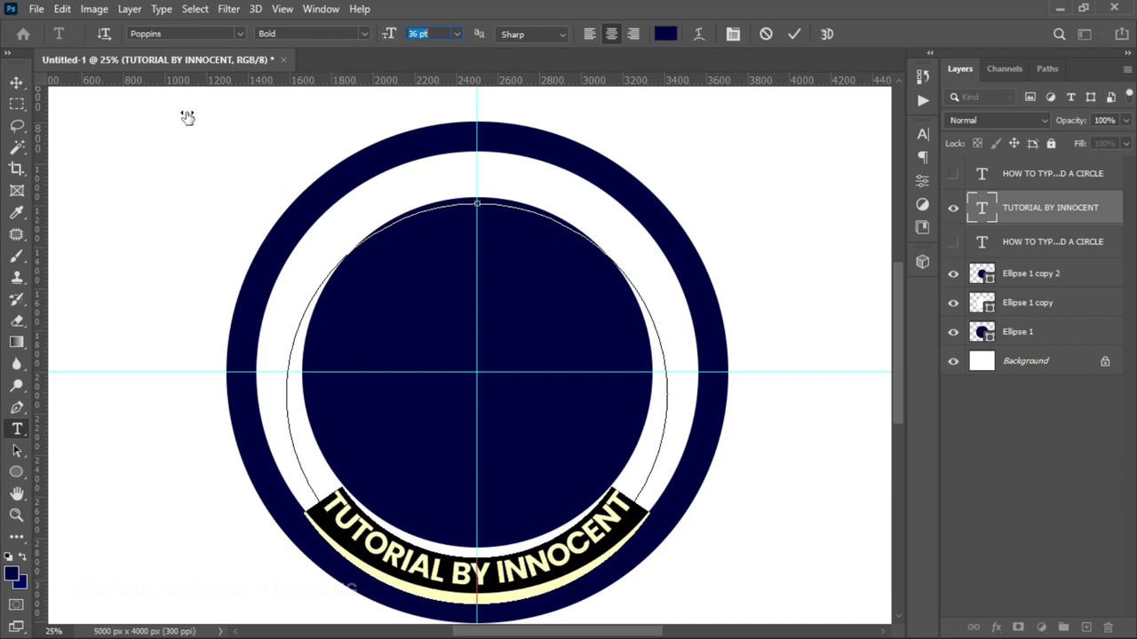
click(18, 87)
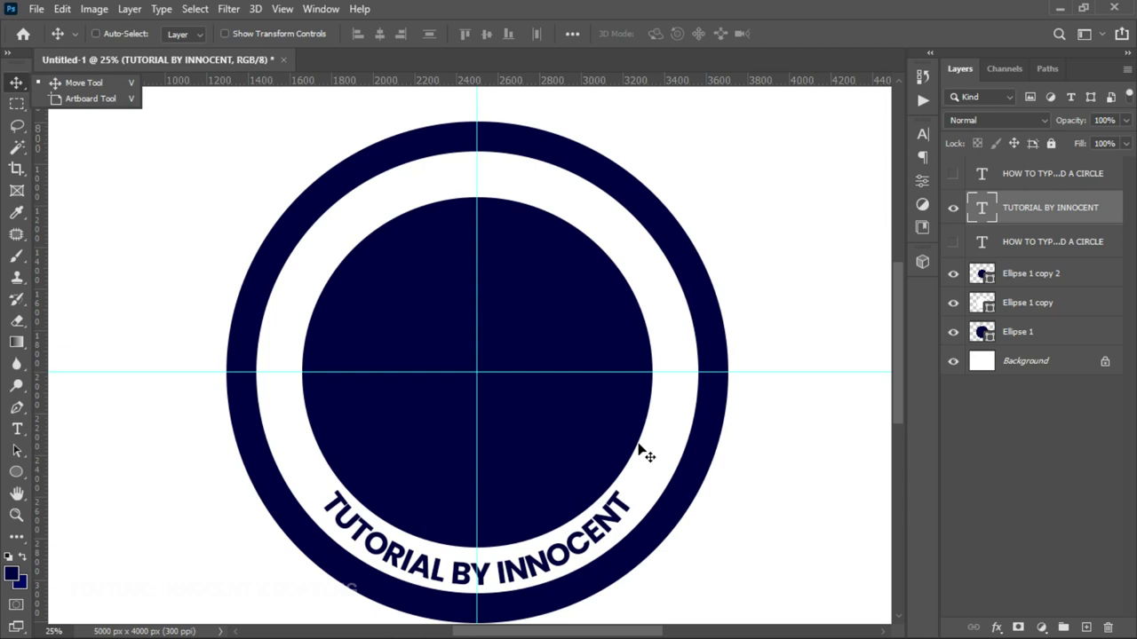
Show the hidden upper circular text layer again and hide the guides.
click(954, 244)
ctrl+alt+click(512, 393)
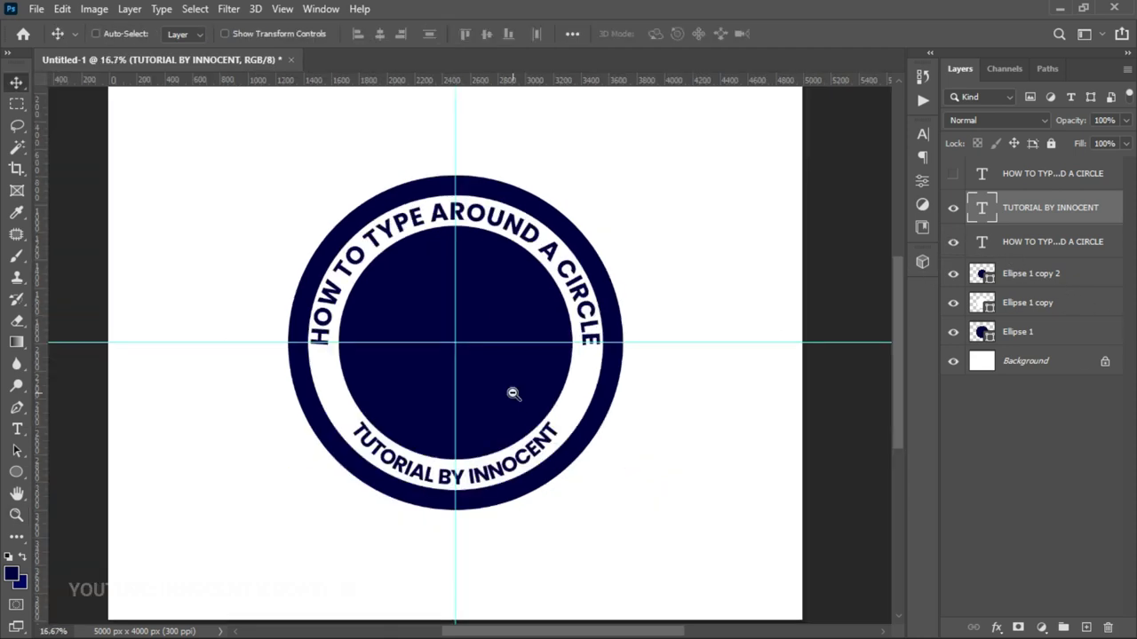
ctrl+alt+click(515, 393)
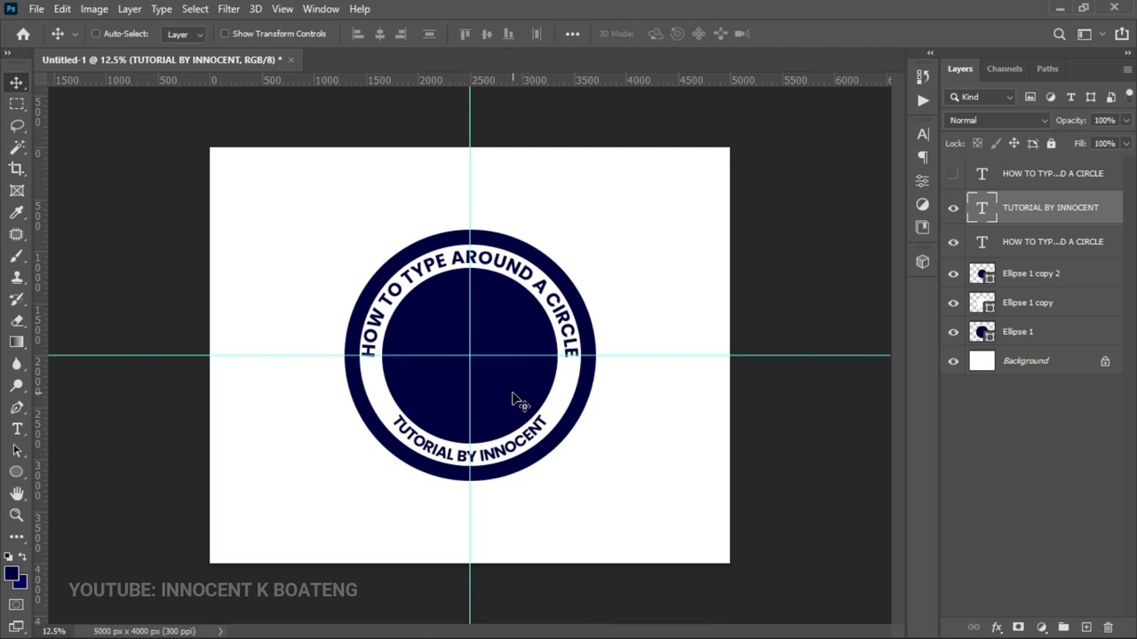
key(ctrl+semicolon)
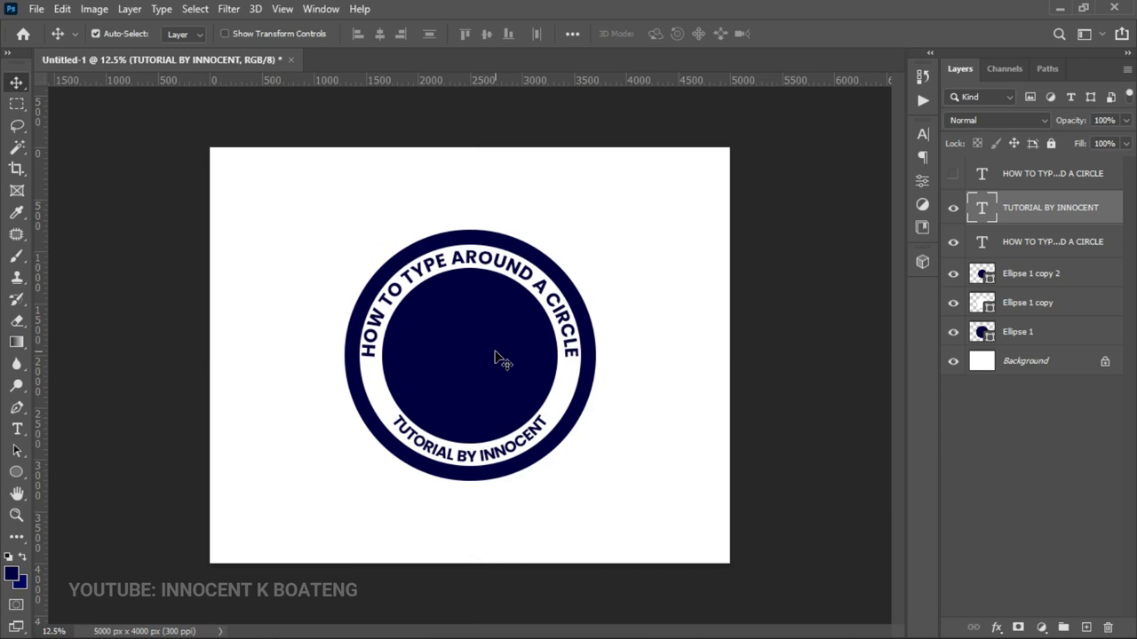
Show the guides and choose the house-in-teardrop icon as the custom shape.
key(ctrl+semicolon)
ctrl+click(406, 322)
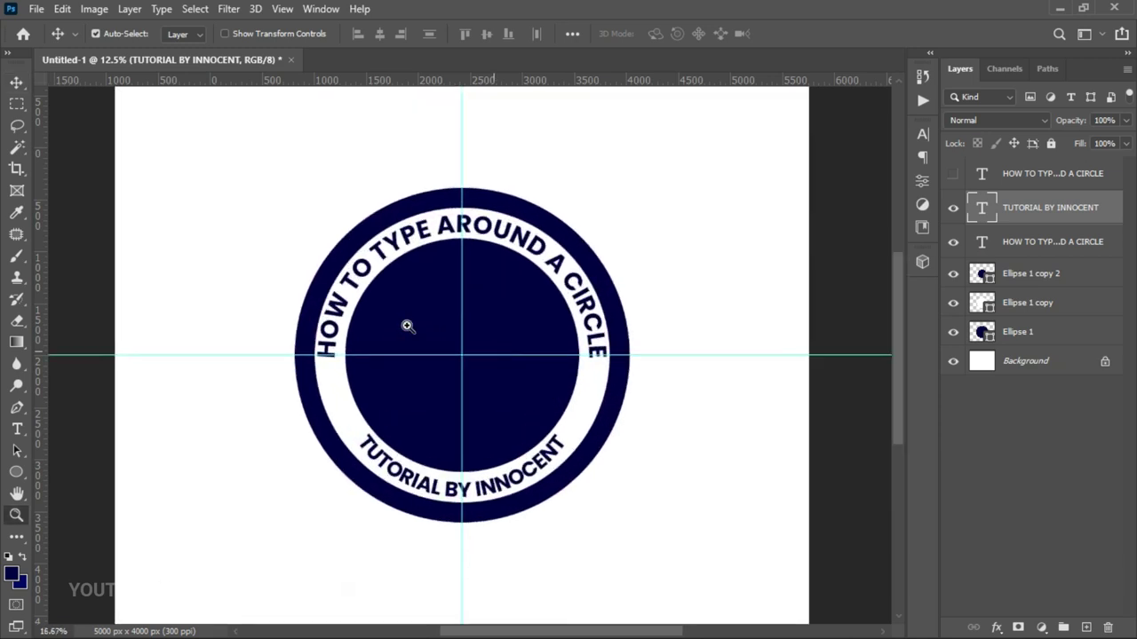
ctrl+click(409, 324)
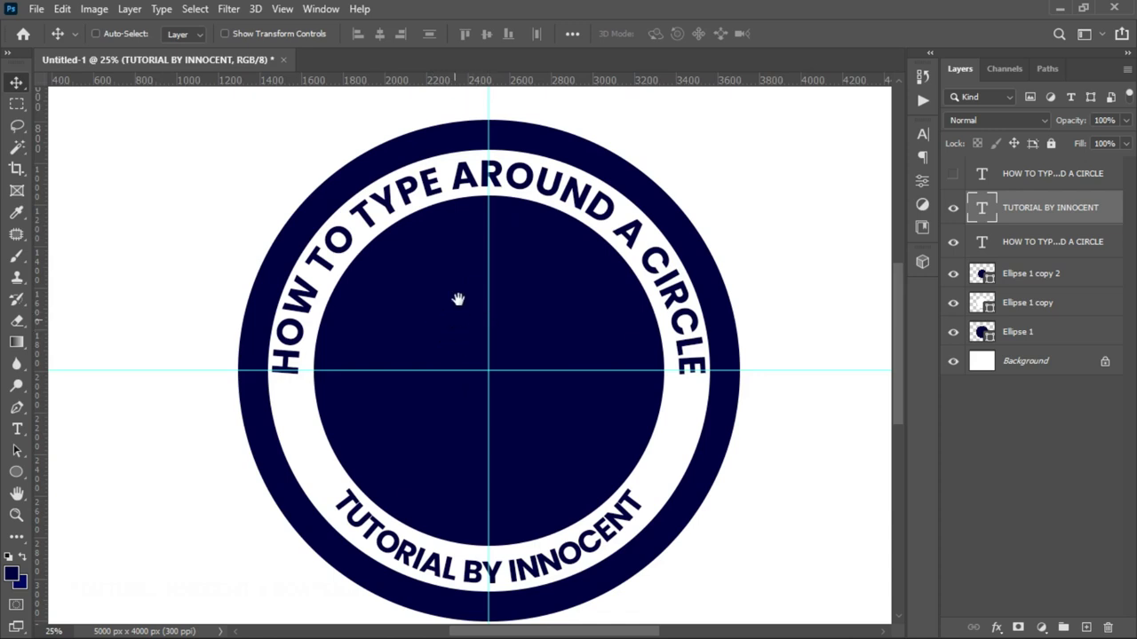
scroll(457, 294, down, 2)
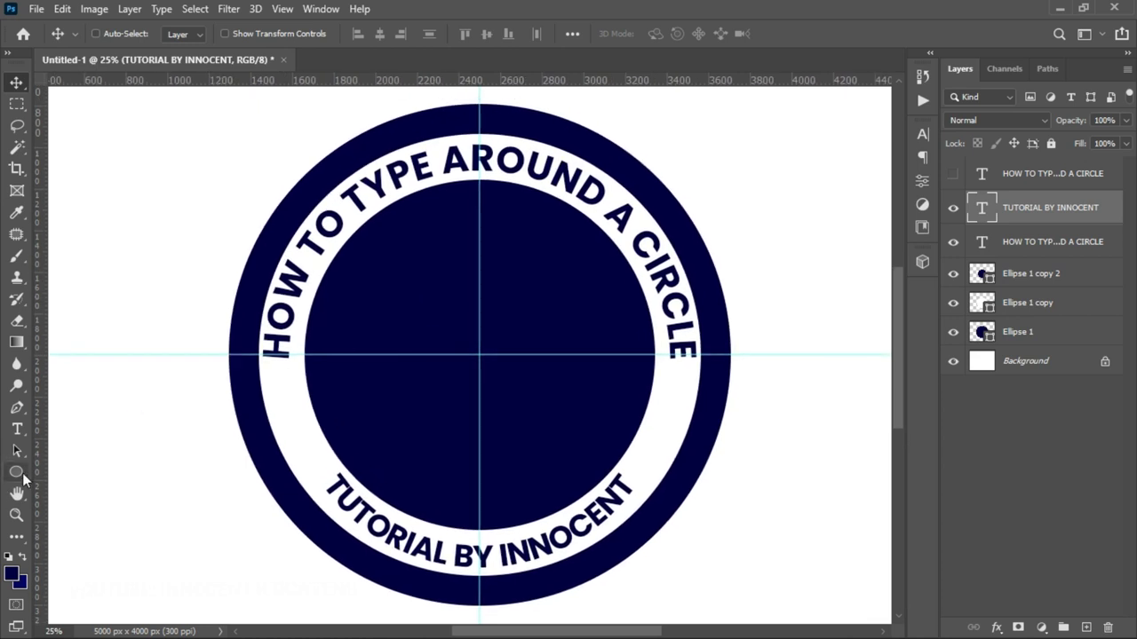
click(21, 473)
right_click(22, 473)
click(53, 568)
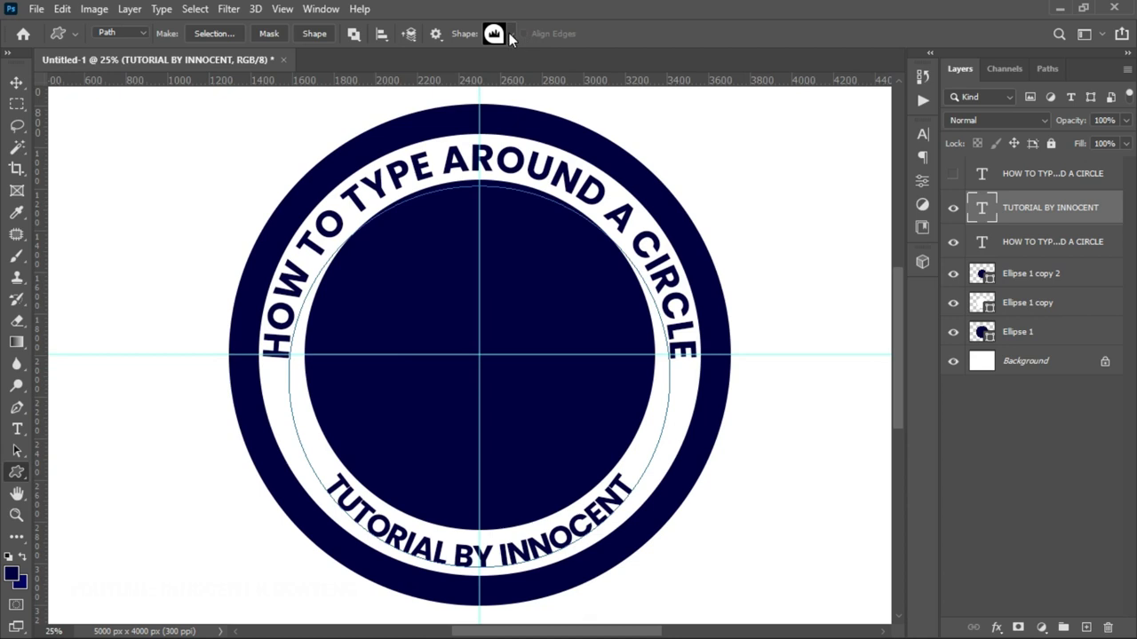
click(510, 34)
scroll(533, 108, down, 2)
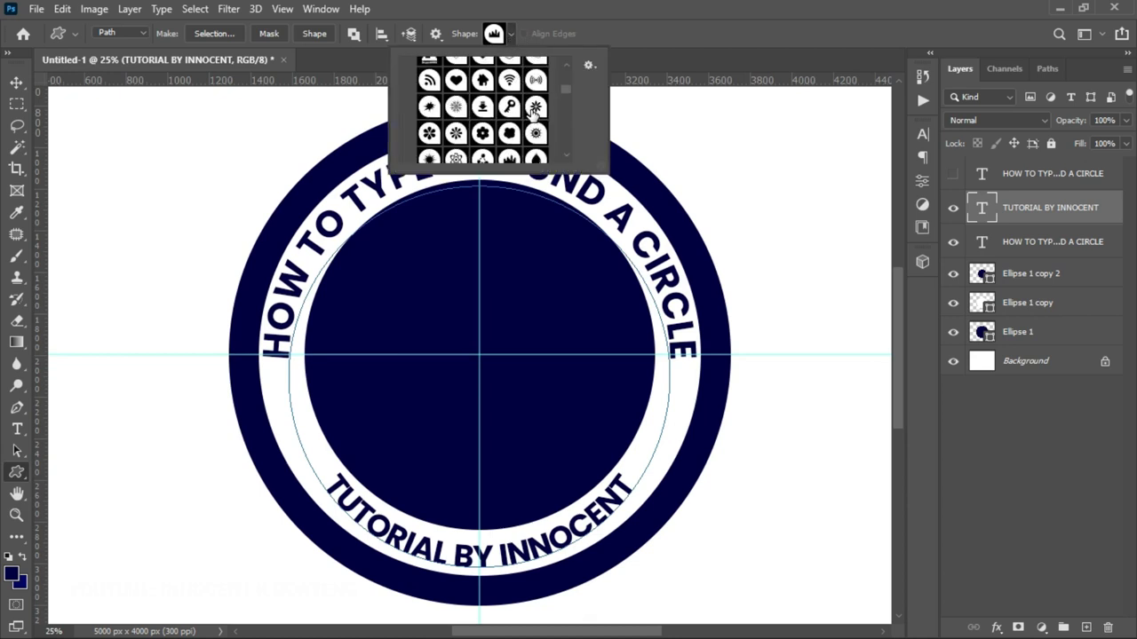
click(483, 80)
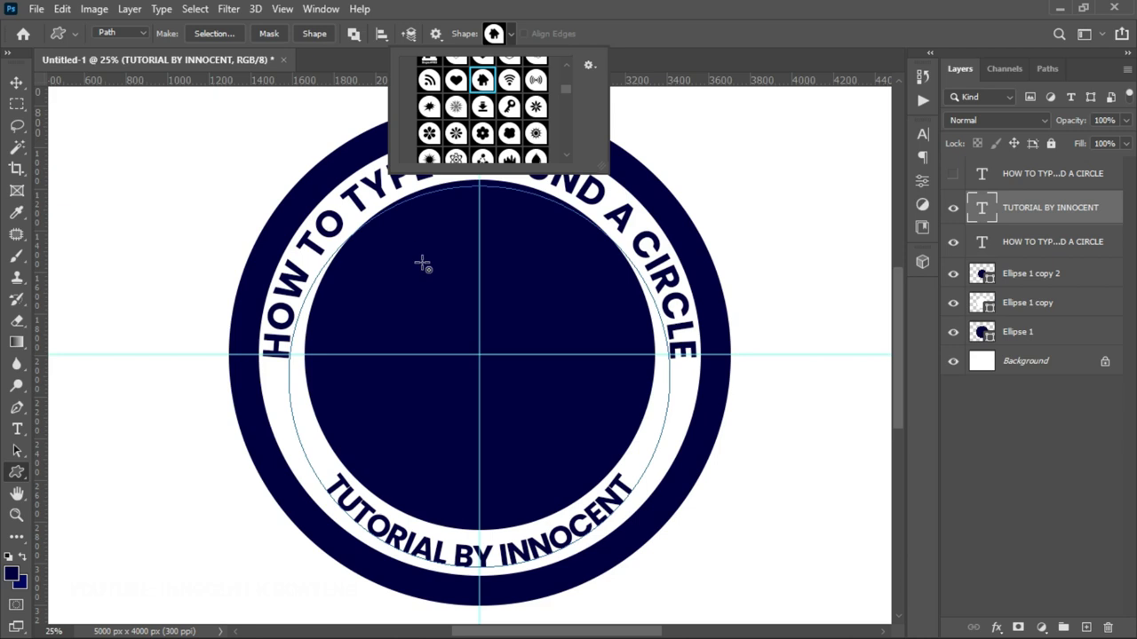
click(285, 54)
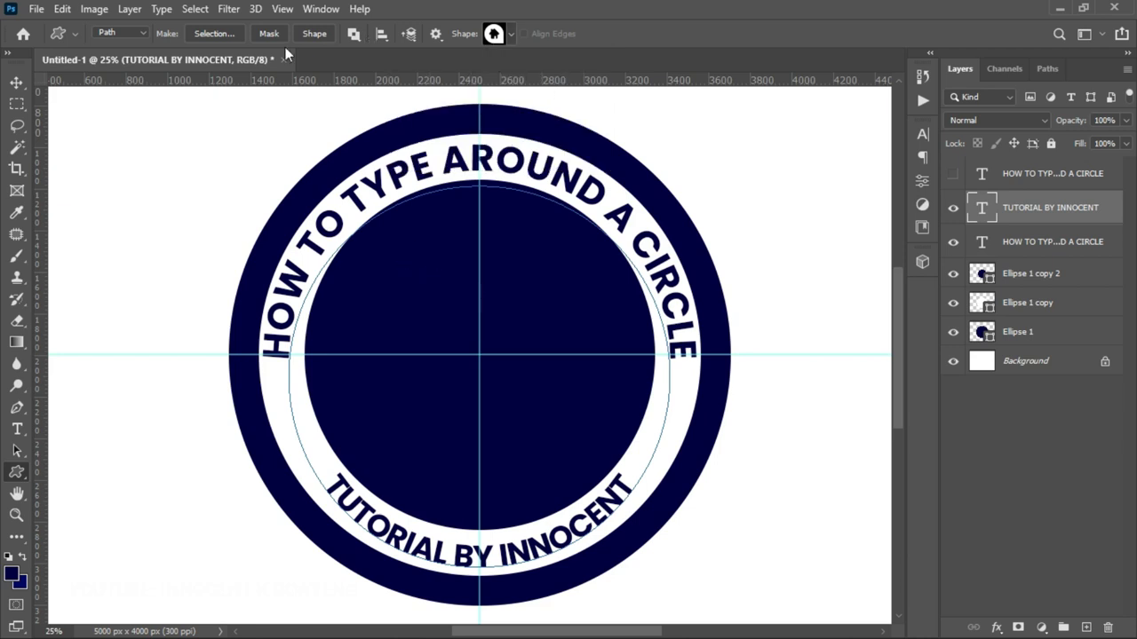
Set the custom shape tool to Shape mode and draw the house icon about 462 px square in the inner circle's upper-left quarter.
click(121, 38)
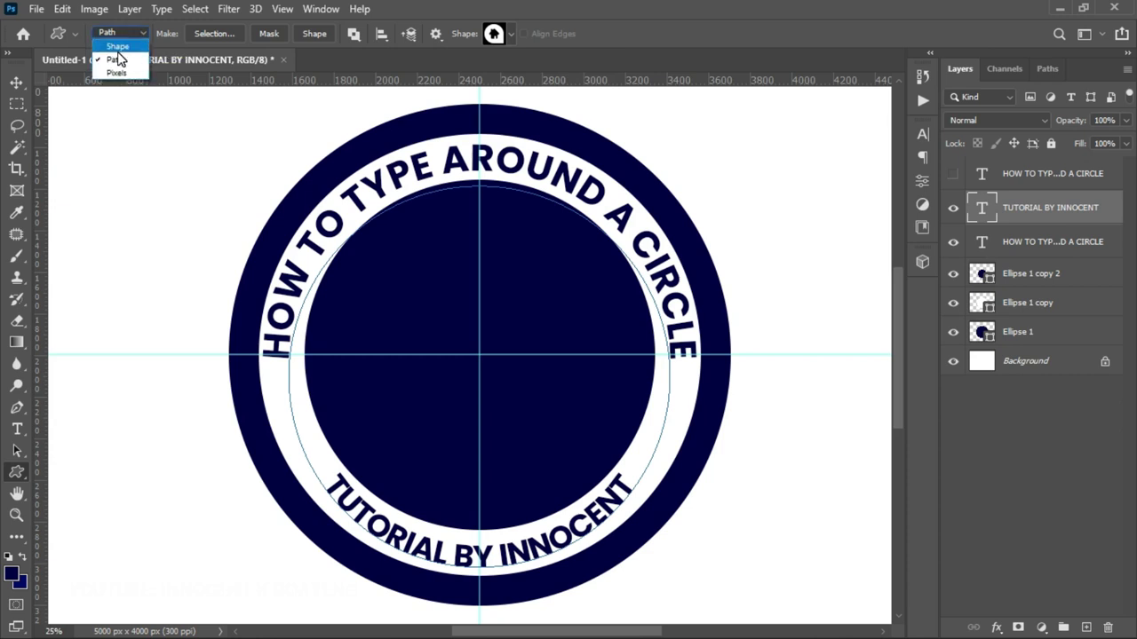
click(117, 50)
click(124, 32)
click(127, 48)
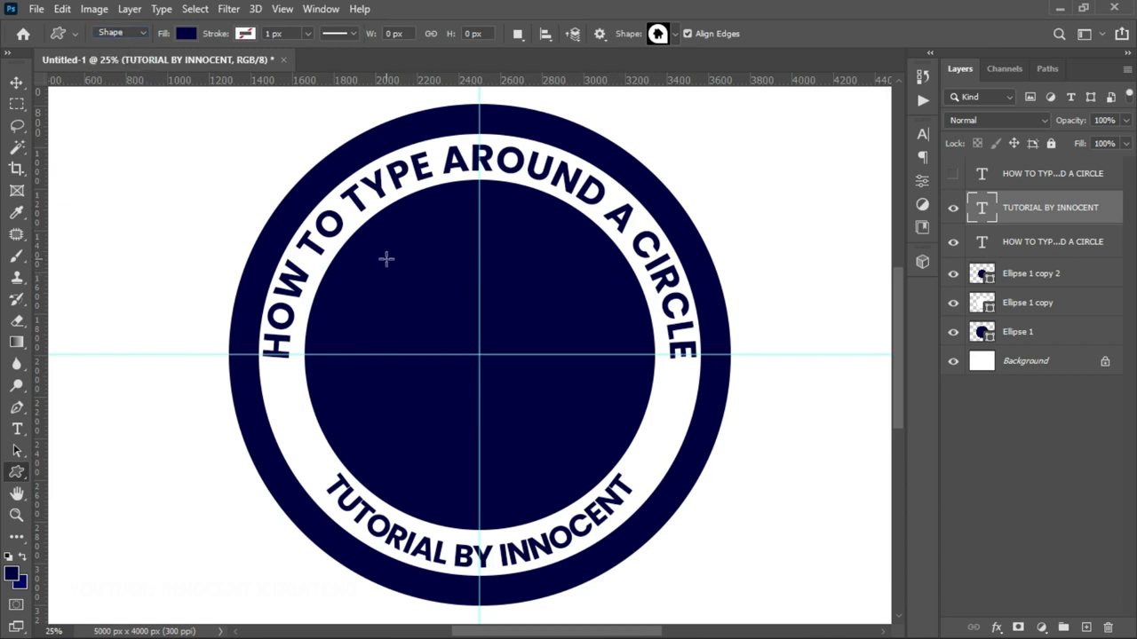
drag(368, 243, 474, 336)
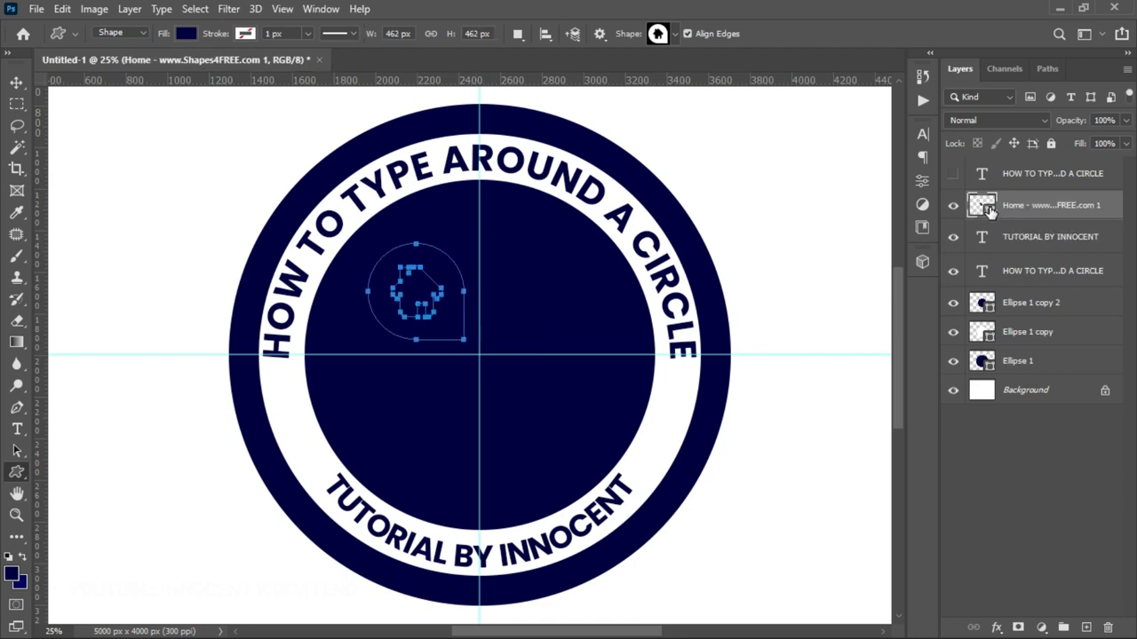
Fill the house icon with white (ffffff) and shift it slightly to the left.
double_click(989, 215)
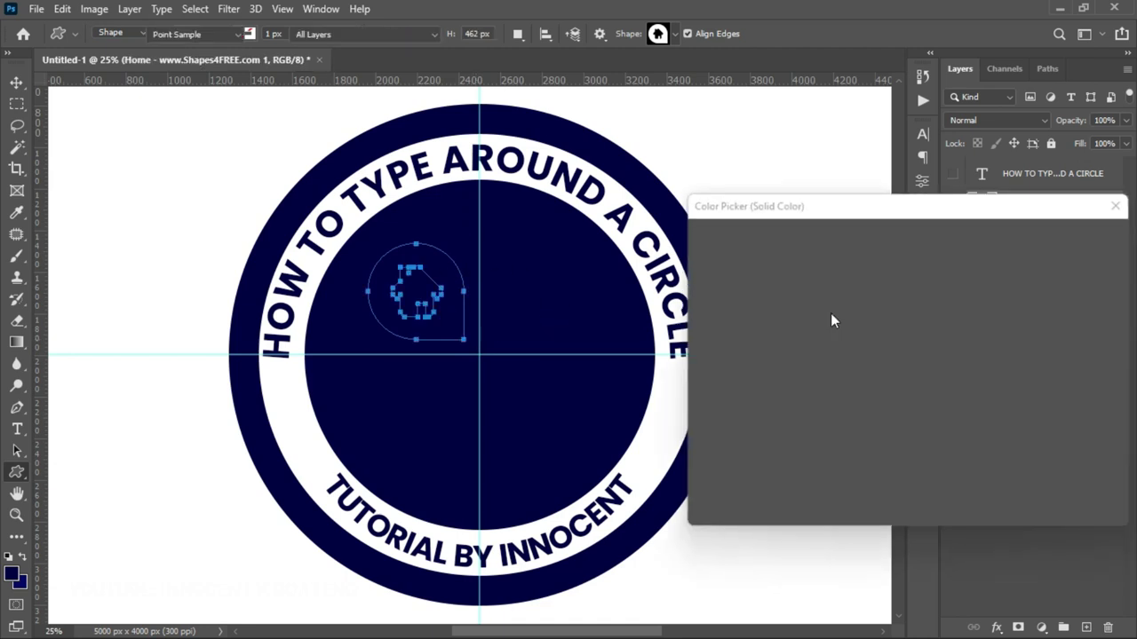
text(ffffff)
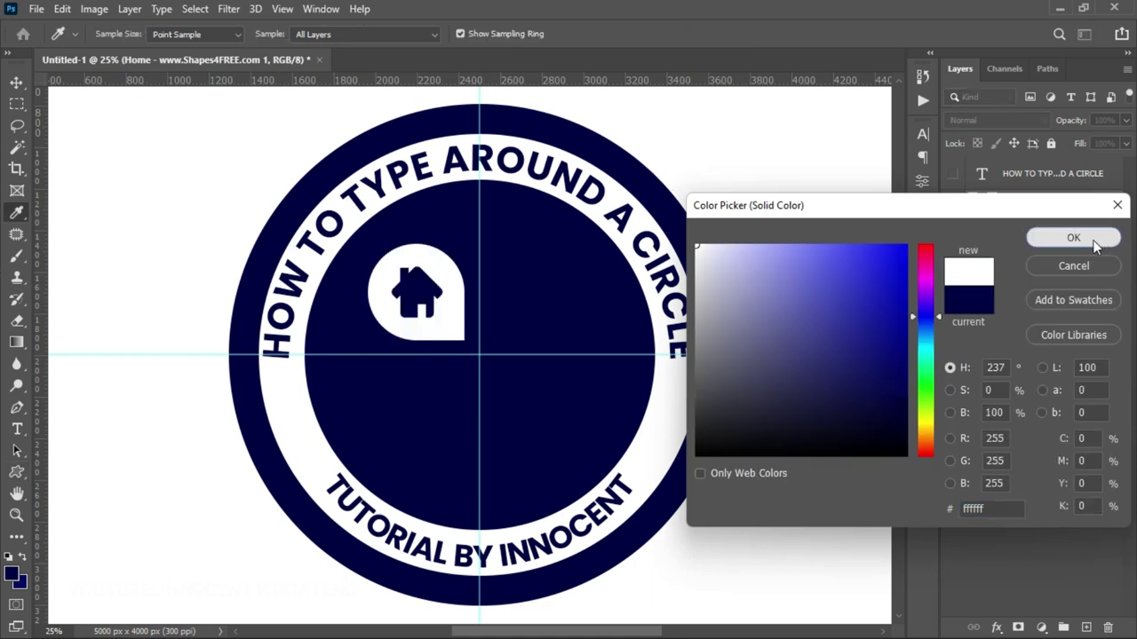
key(Return)
key(v)
drag(436, 309, 424, 300)
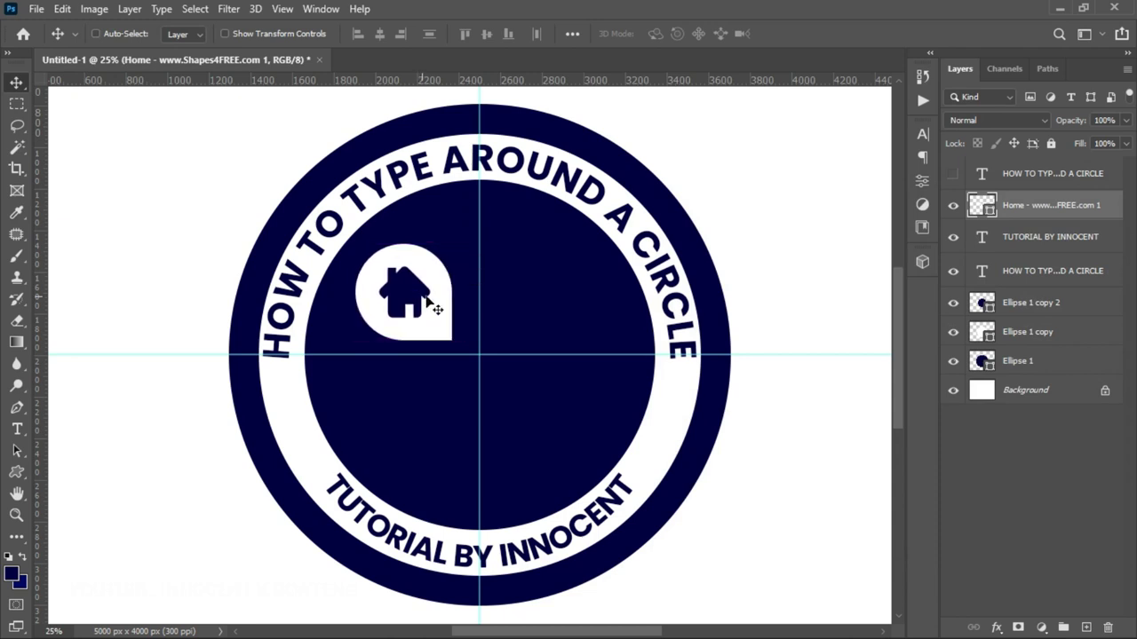
Draw a water-drop custom shape about 470 px square on a new layer in the inner circle's upper-right quarter.
drag(16, 471, 65, 568)
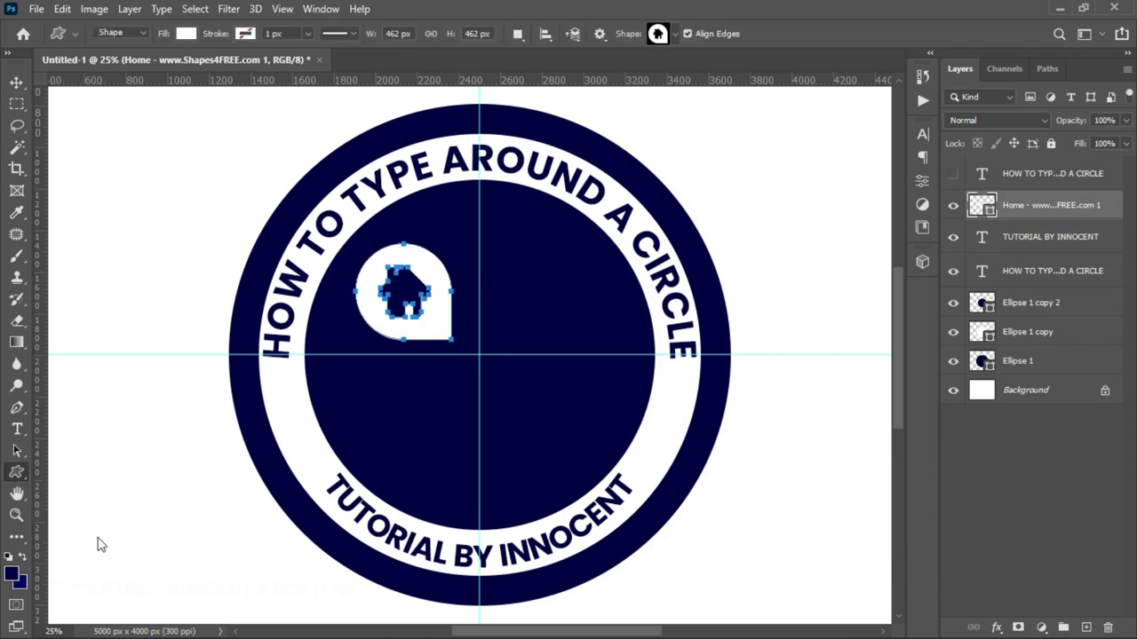
click(676, 36)
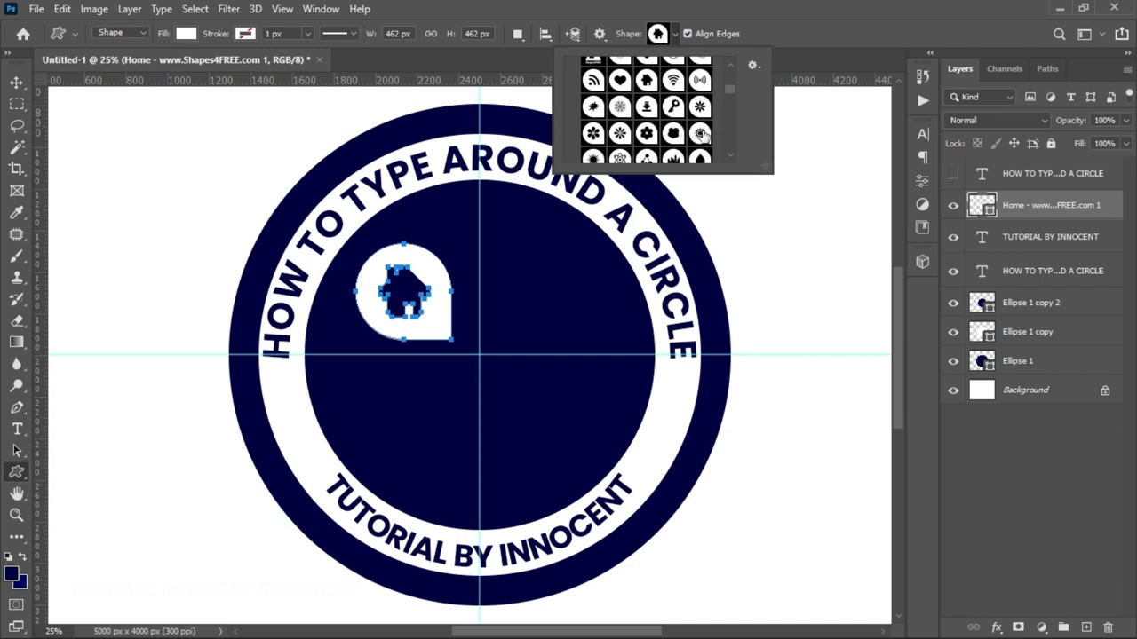
scroll(691, 146, down, 1)
click(697, 147)
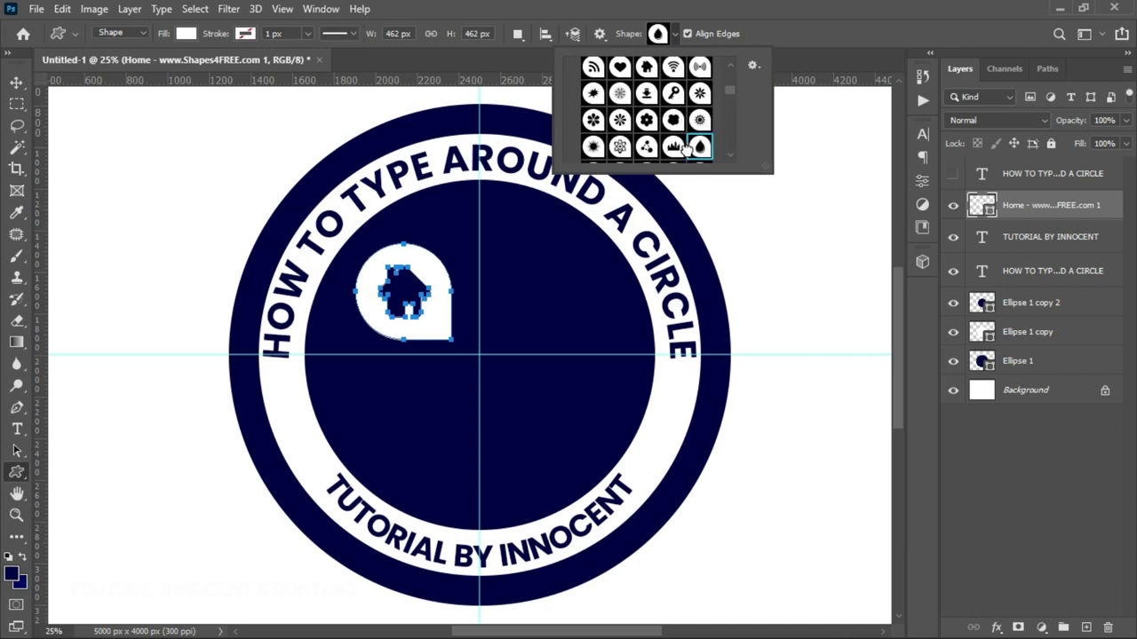
click(1088, 629)
drag(502, 257, 657, 349)
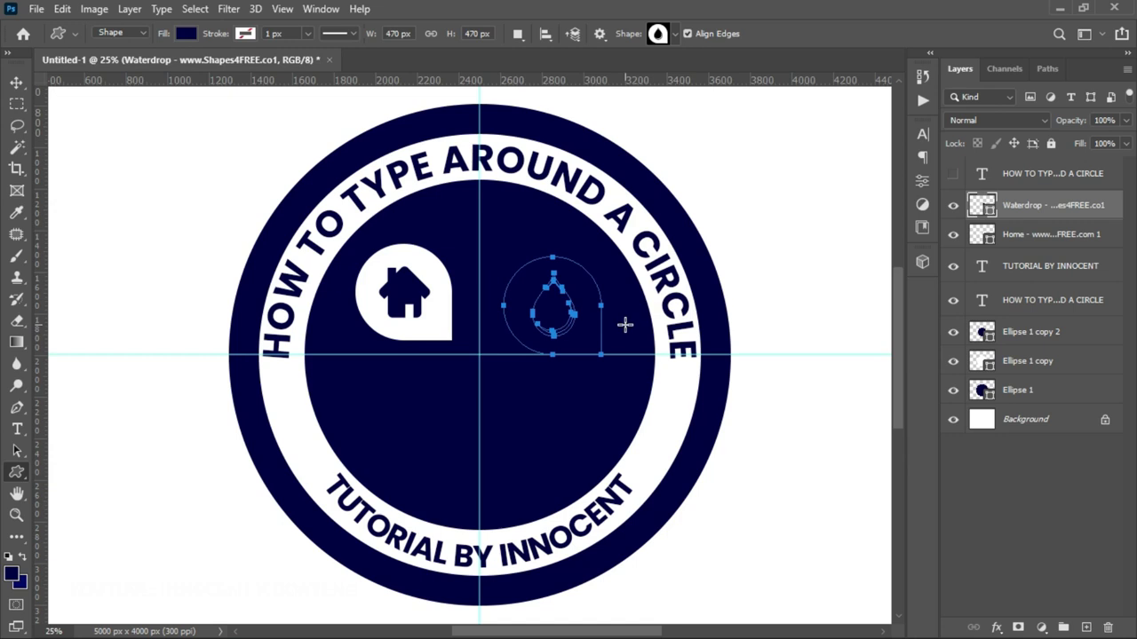
key(Return)
key(v)
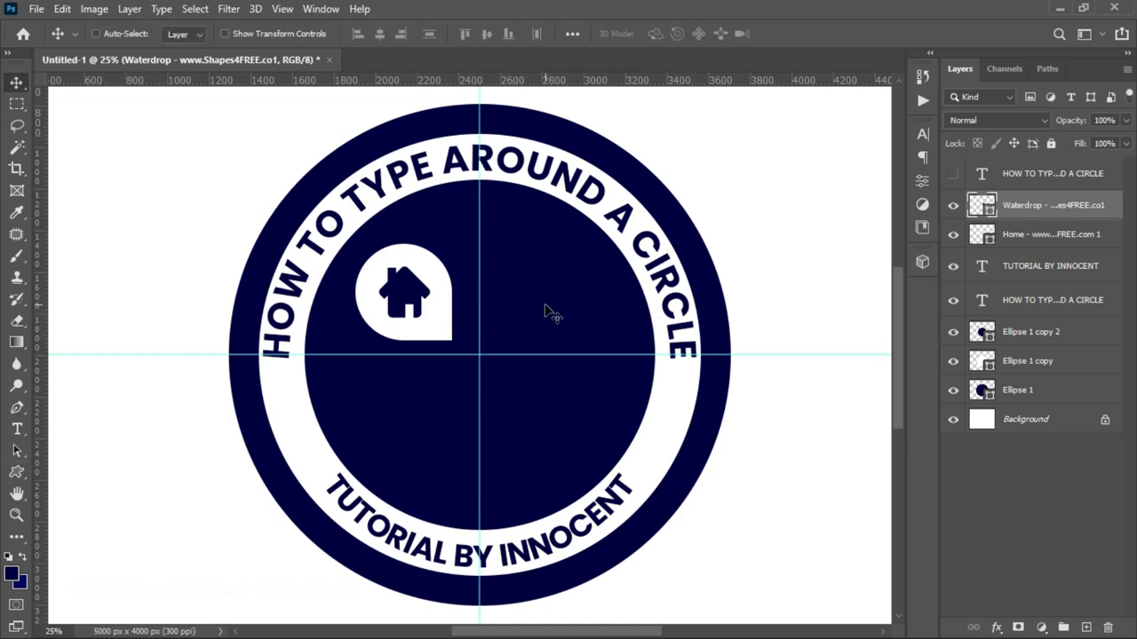
Fill the water-drop icon with white (ffffff).
double_click(989, 213)
drag(750, 277, 697, 246)
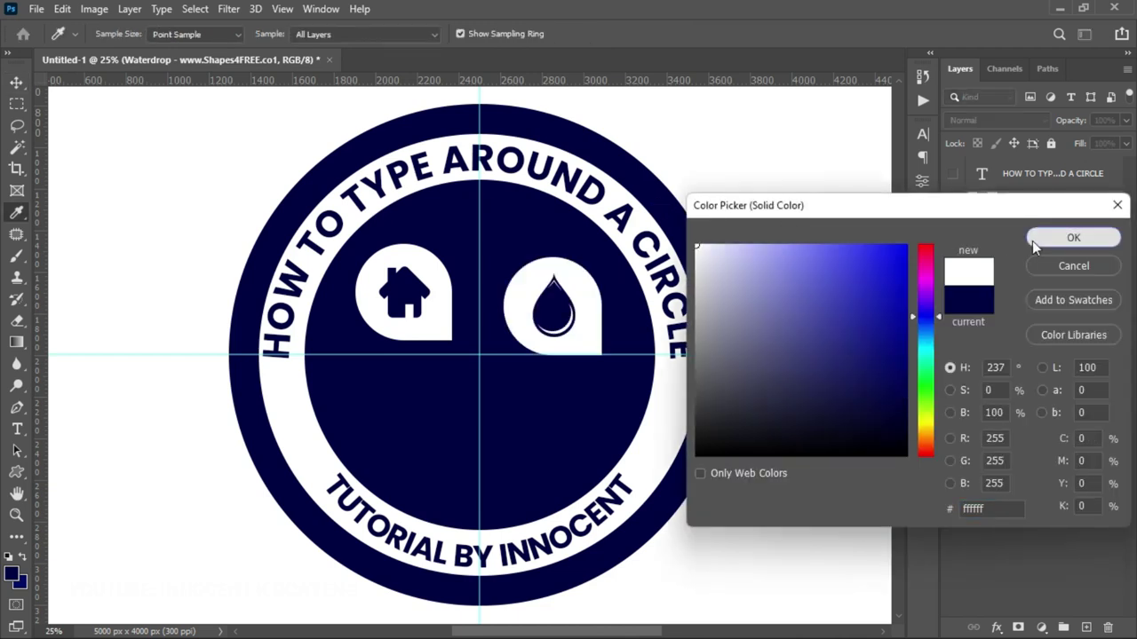
click(1072, 237)
Match the water-drop icon to the house icon by overlaying them, and set it level with the house in the upper-right quarter.
drag(582, 299, 449, 284)
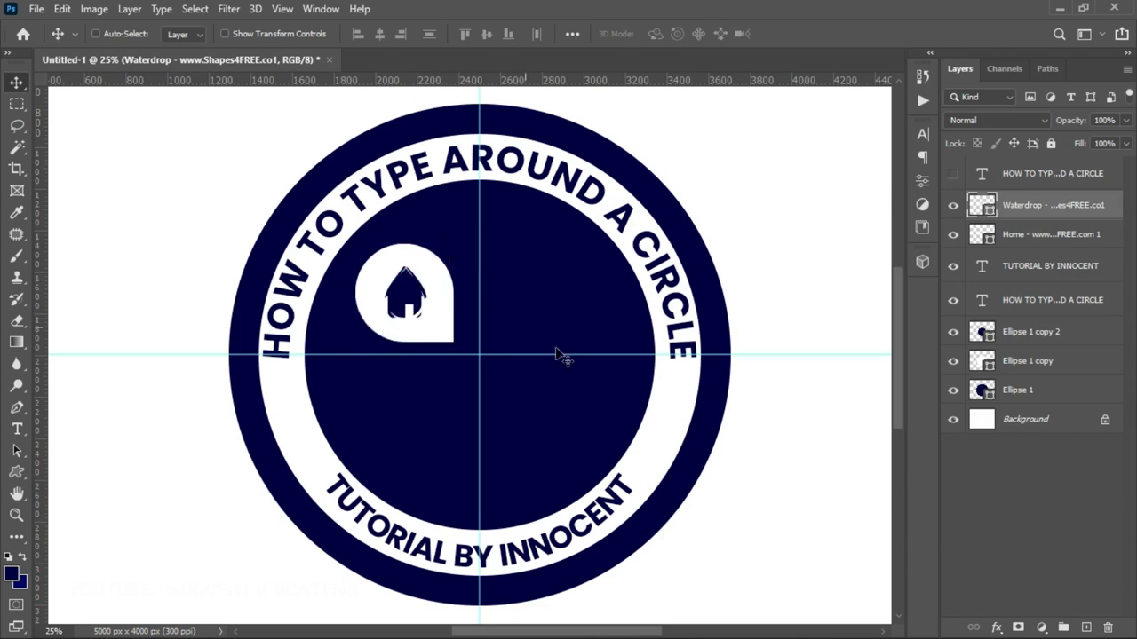
key(ctrl+t)
drag(455, 342, 578, 311)
key(Return)
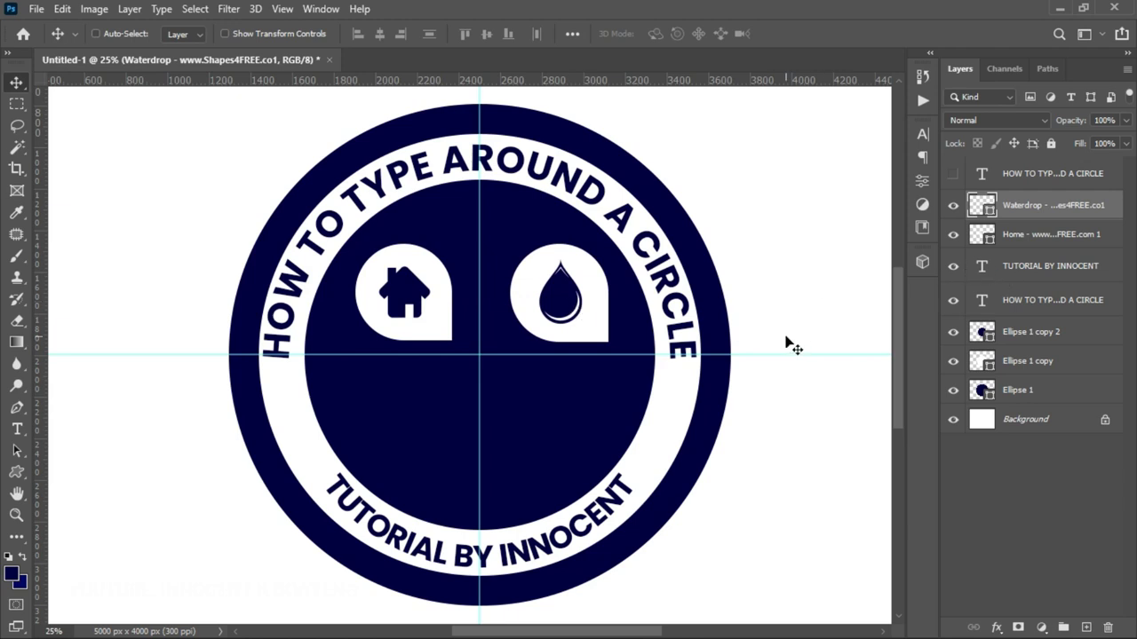
Add a white key custom shape below the house icon in the inner circle's lower-left quarter.
right_click(17, 473)
click(89, 577)
mouse_move(356, 244)
mouse_down()
mouse_move(469, 299)
mouse_move(451, 340)
mouse_up()
double_click(981, 205)
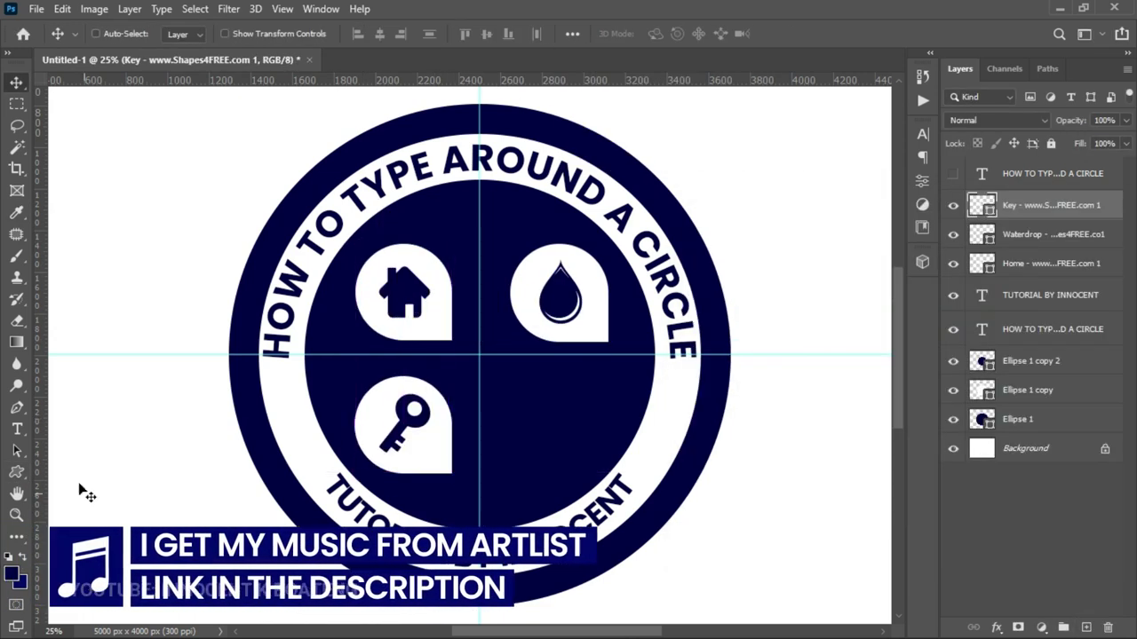
Add a white city skyline custom shape below the water-drop icon in the inner circle's lower-right quarter.
click(672, 33)
click(622, 97)
drag(356, 373, 477, 475)
key(v)
click(986, 209)
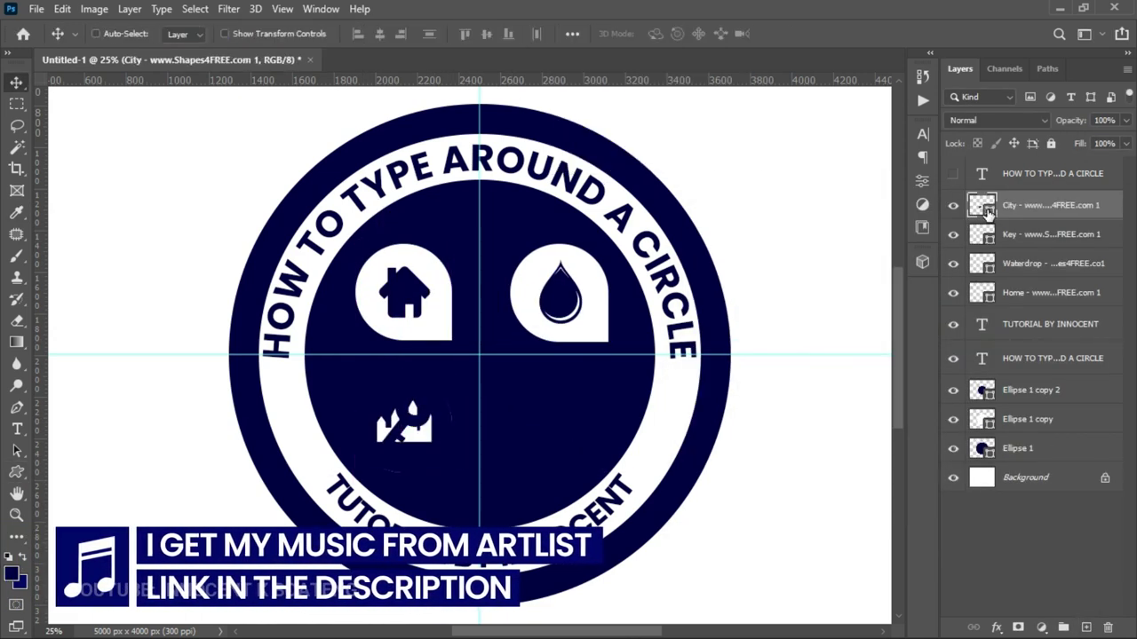
drag(404, 424, 561, 417)
right_click(429, 330)
drag(559, 404, 560, 404)
Review the four-icon layout with the guides hidden, and show the guides again.
key(ctrl+minus)
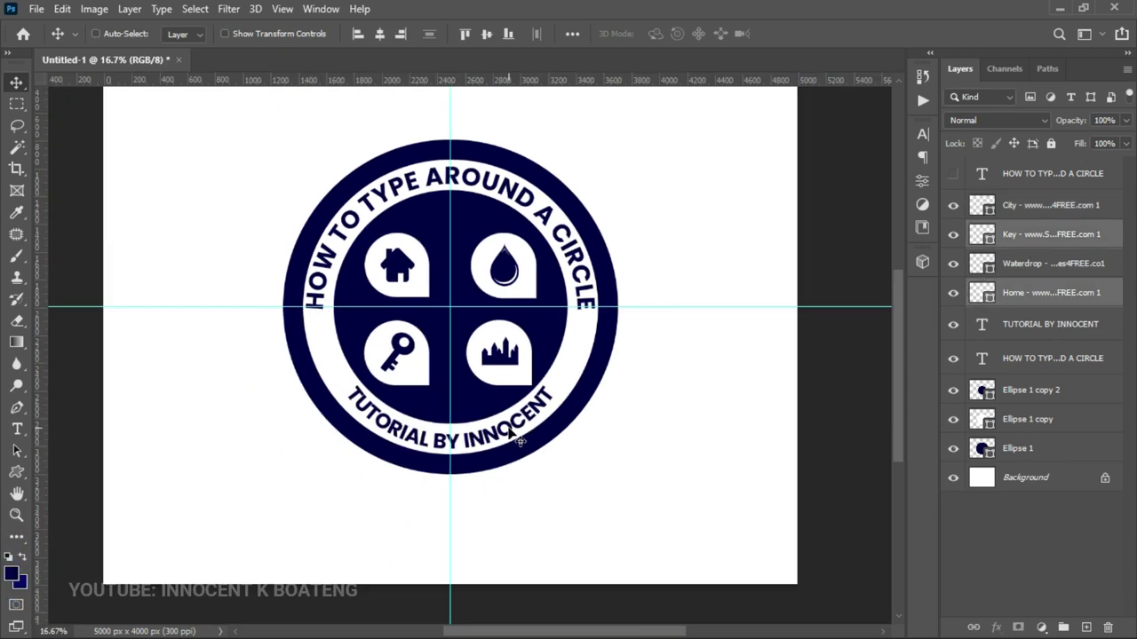
key(ctrl+semicolon)
key(ctrl)
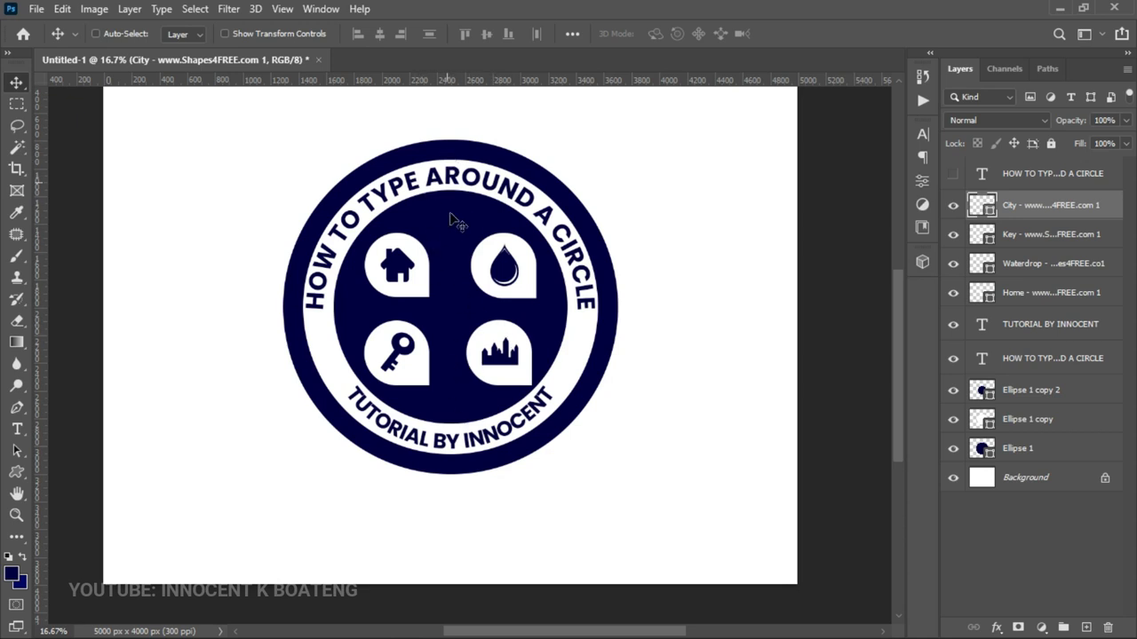
key(ctrl+semicolon)
Draw a thin vertical rectangle about 2 px wide and 1735 px high across the inner circle, above all other layers.
key(alt+bracketright)
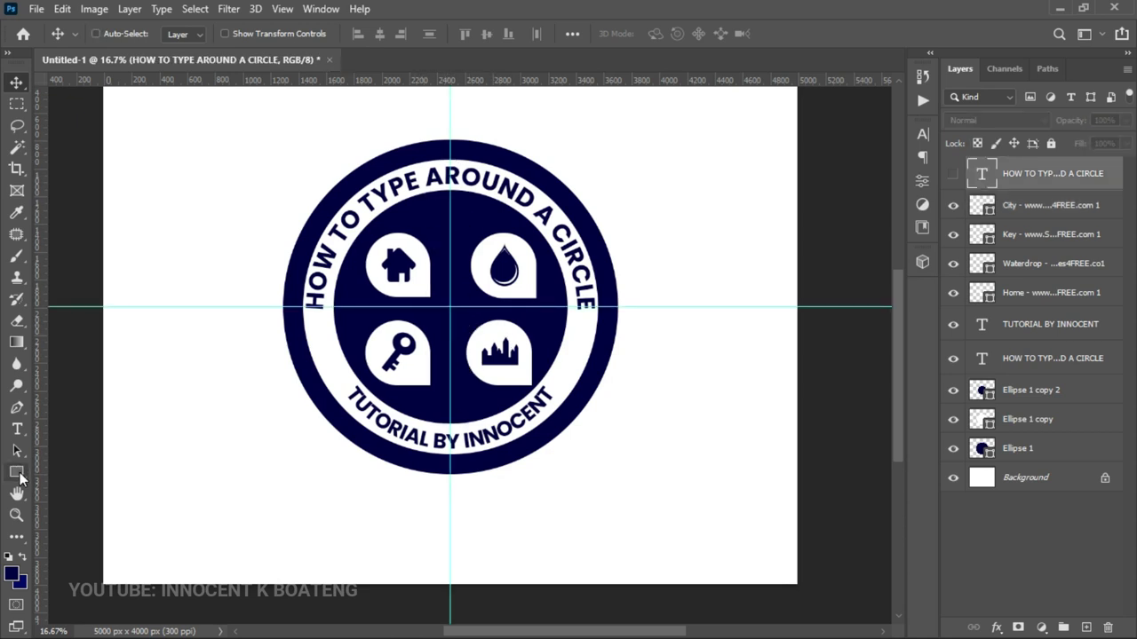
click(20, 472)
click(93, 472)
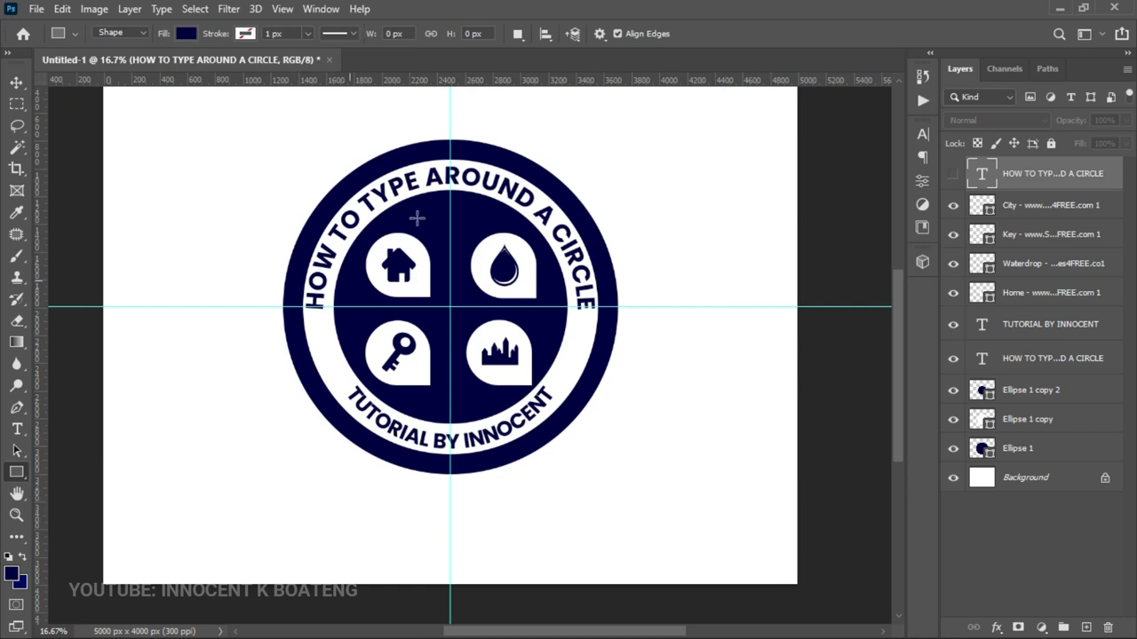
drag(430, 186, 431, 425)
Fill the thin vertical rectangle with white (ffffff).
double_click(989, 176)
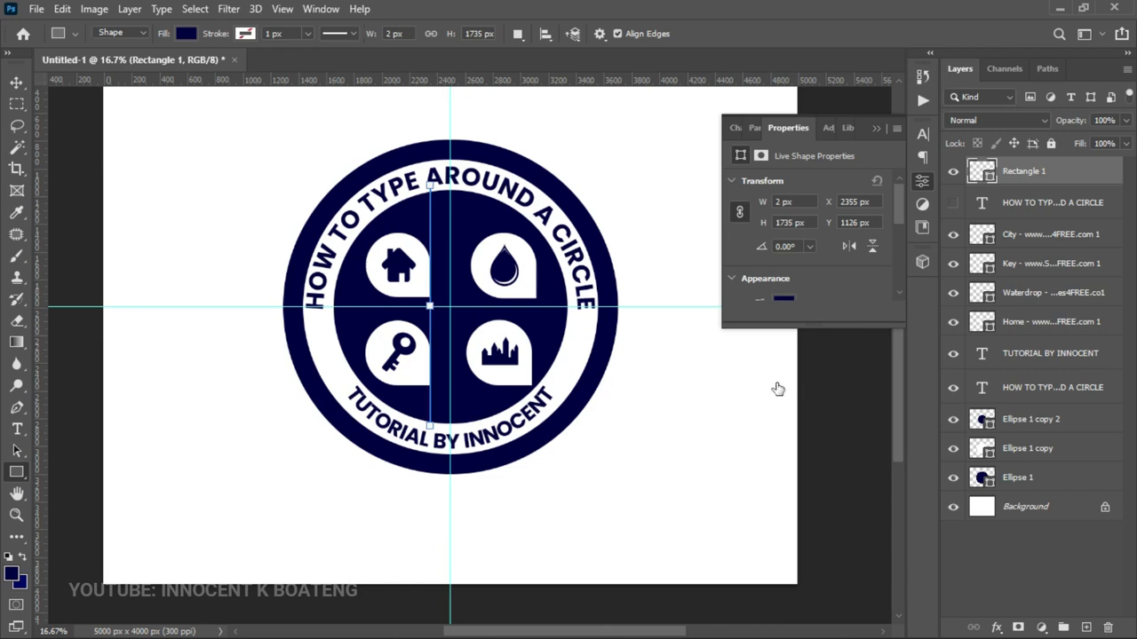
click(622, 181)
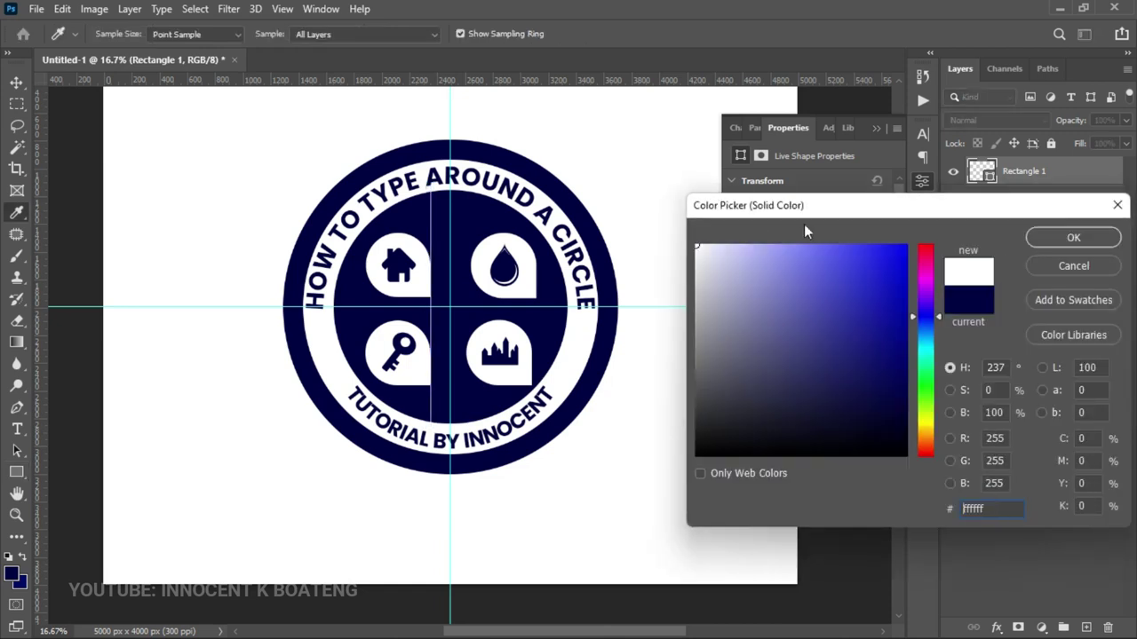
key(Return)
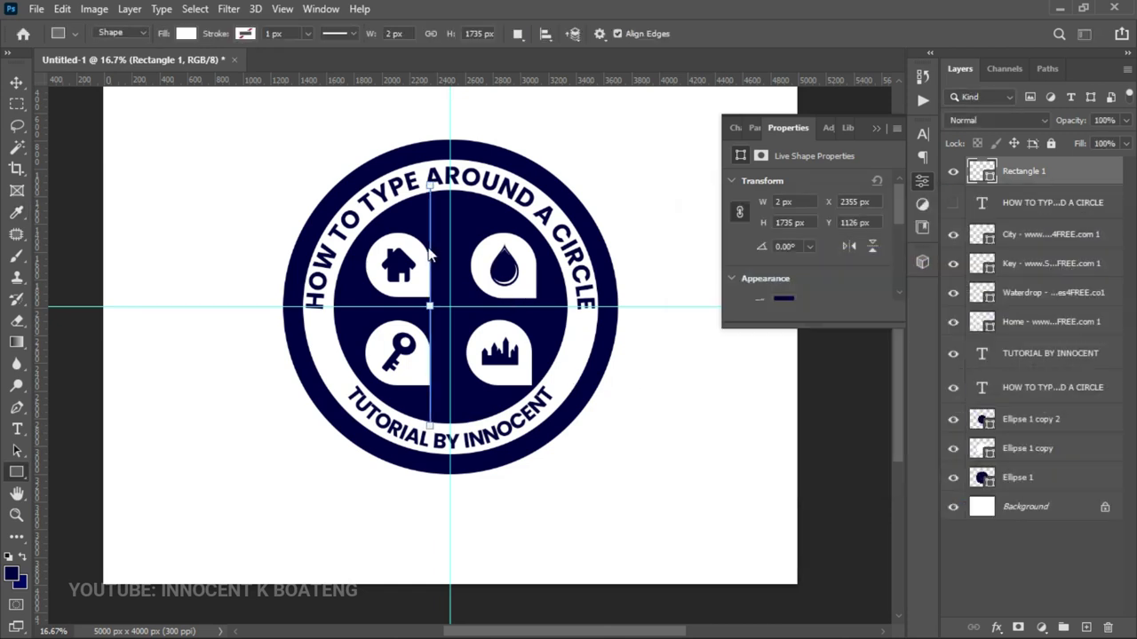
Move the white vertical line onto the central vertical guide at X 2500 px and hide the guides.
key(v)
drag(411, 229, 426, 225)
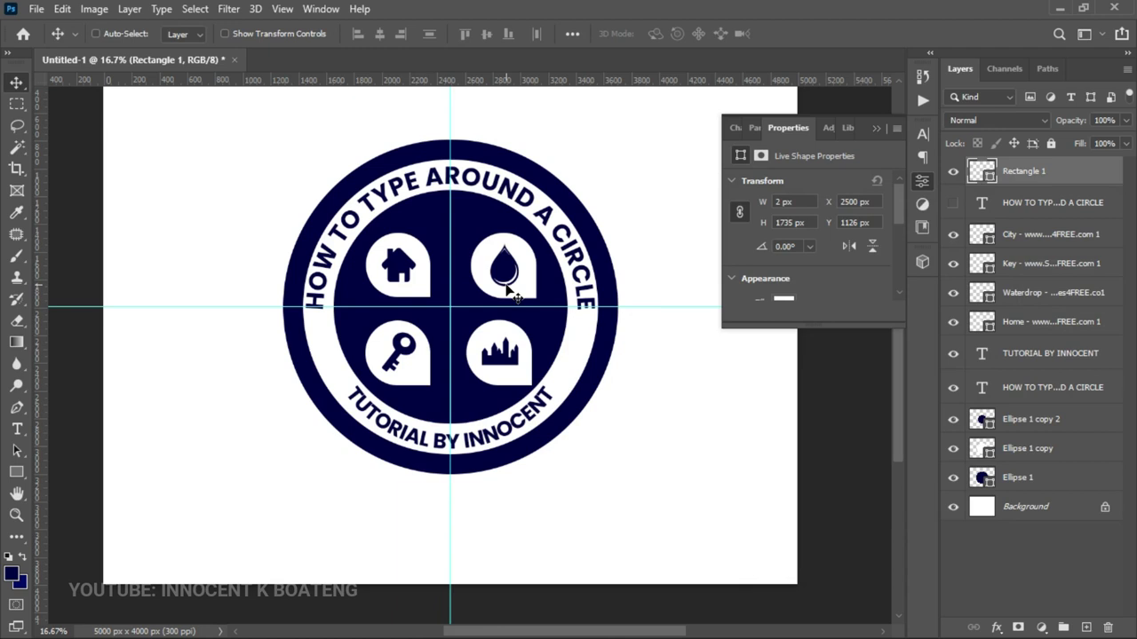
key(ctrl)
key(z)
click(471, 327)
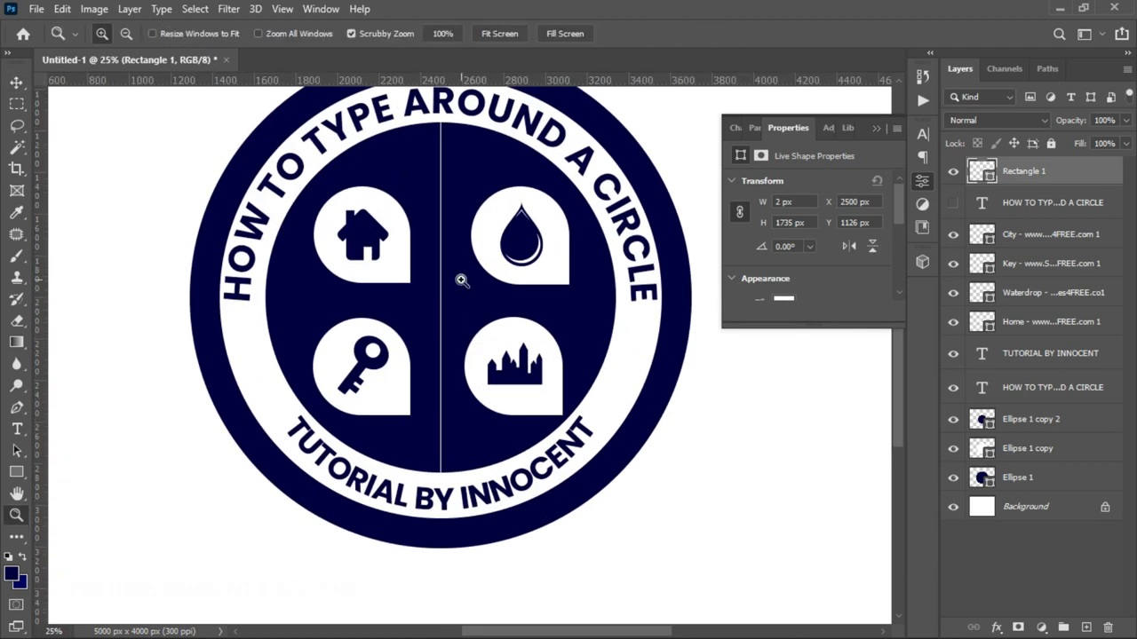
click(875, 129)
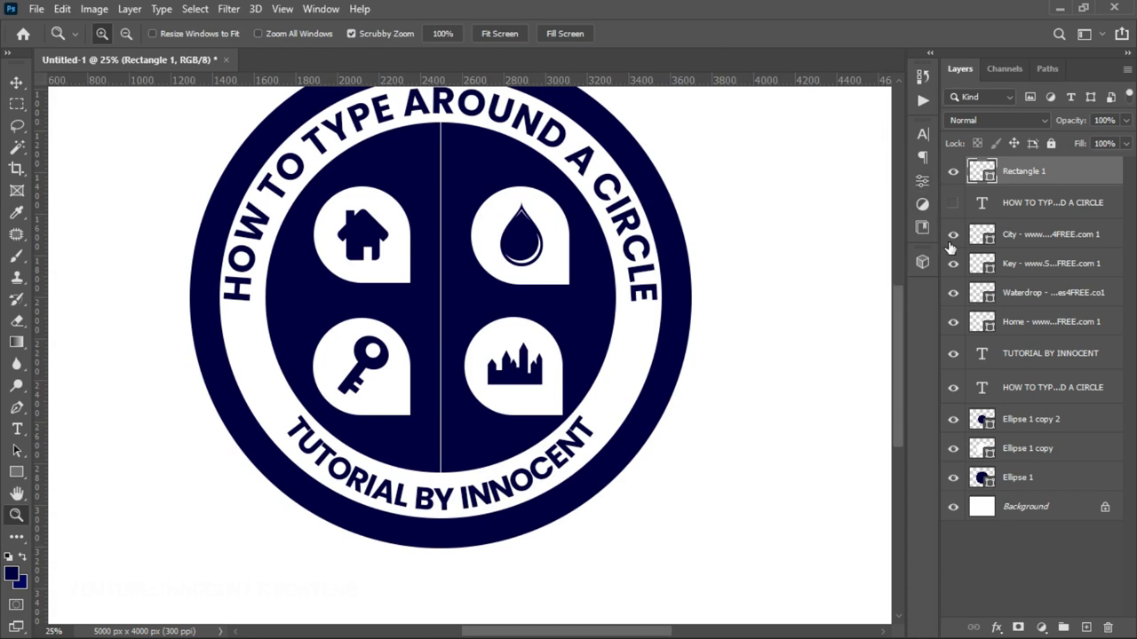
Duplicate the white vertical line and rotate the copy 90° clockwise to form a horizontal dividing line across the inner circle.
key(ctrl+j)
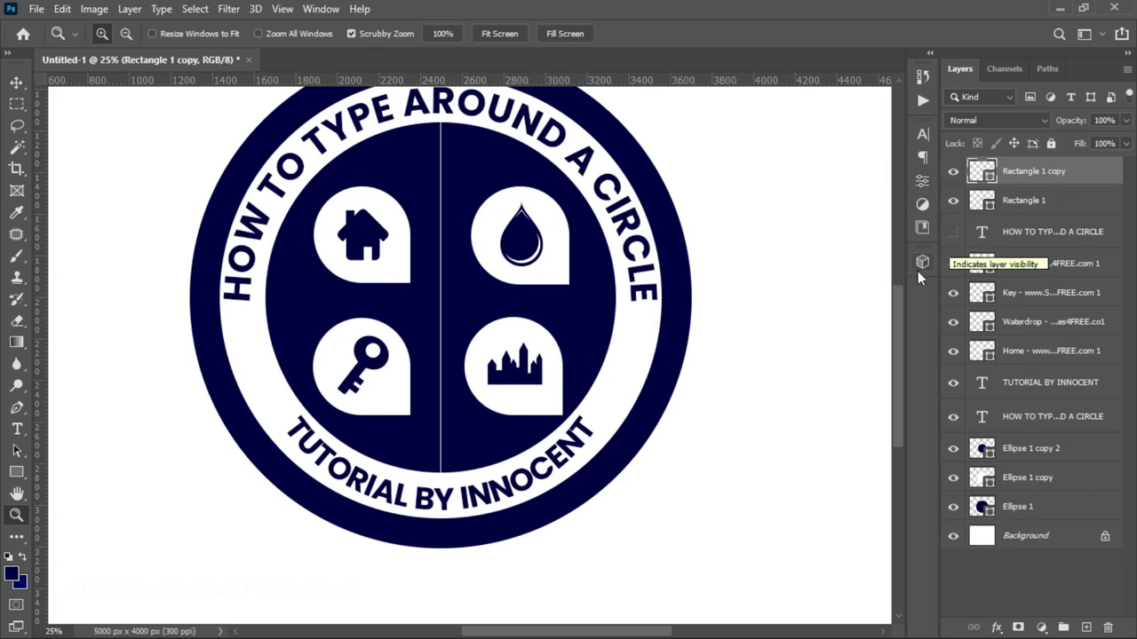
key(ctrl+t)
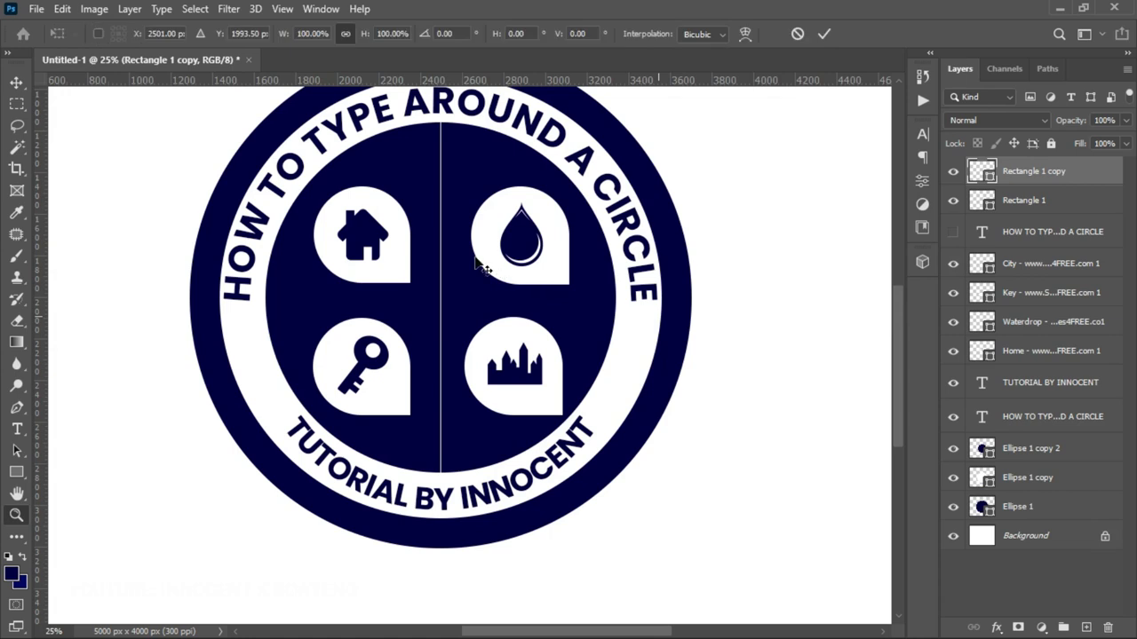
right_click(441, 256)
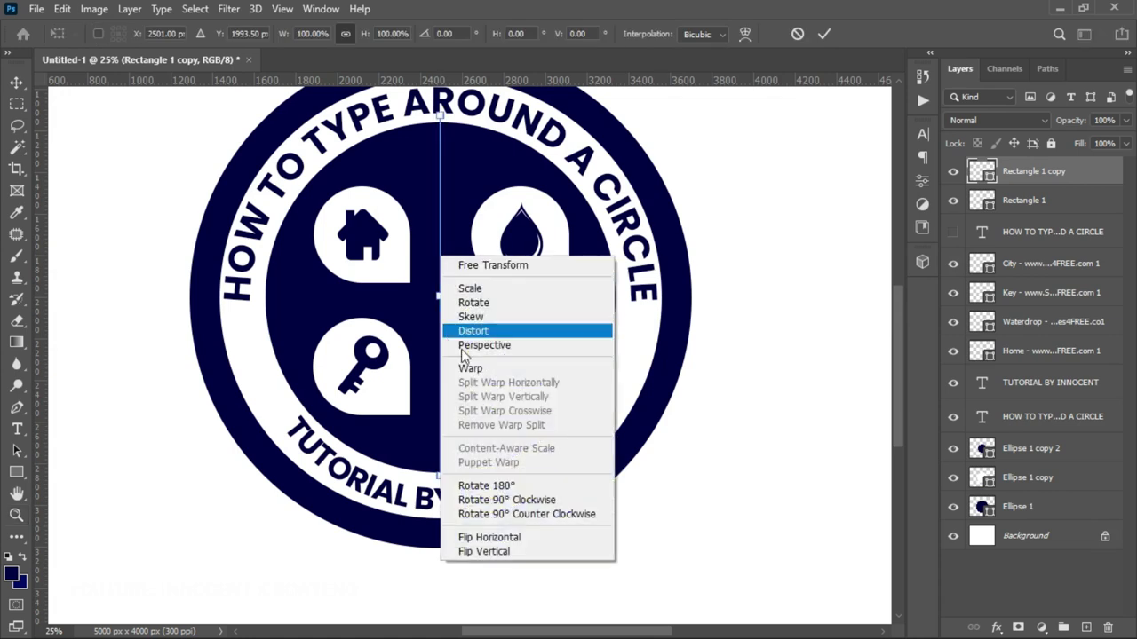
click(495, 501)
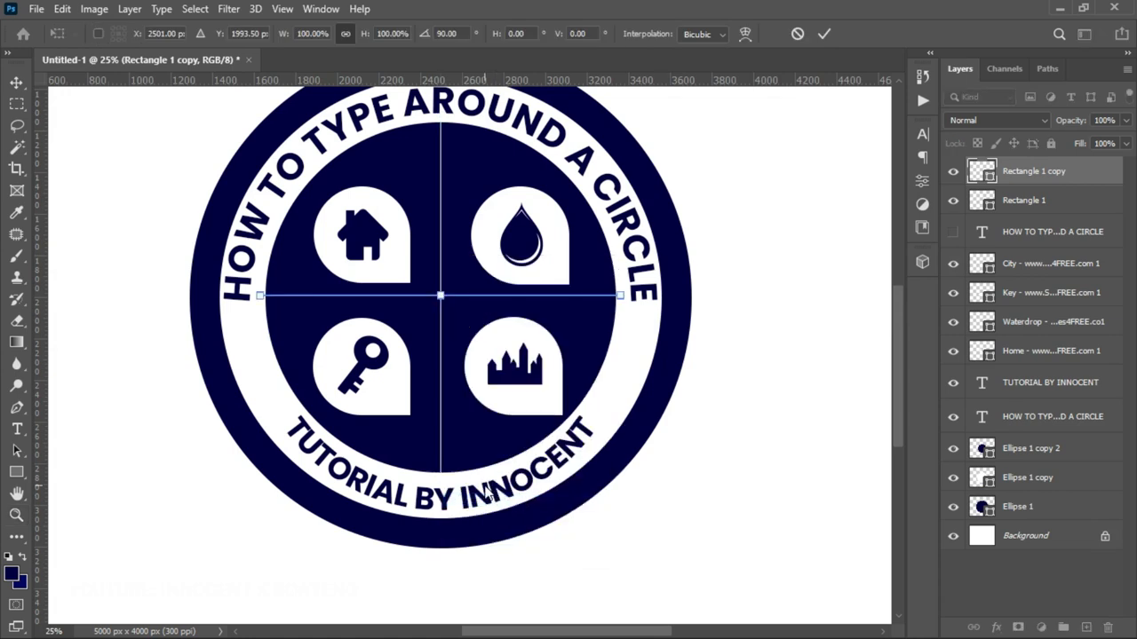
key(Return)
Examine the complete badge at overview and close range, checking the circular text, four icons and crossed dividing lines.
key(z)
alt+click(561, 454)
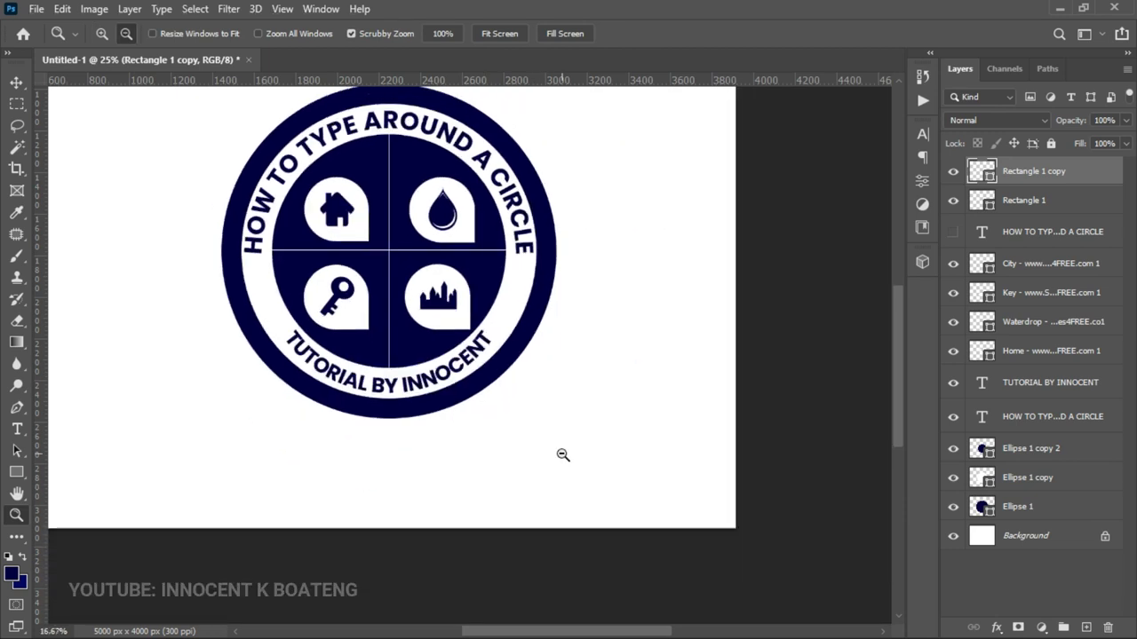
alt+click(561, 454)
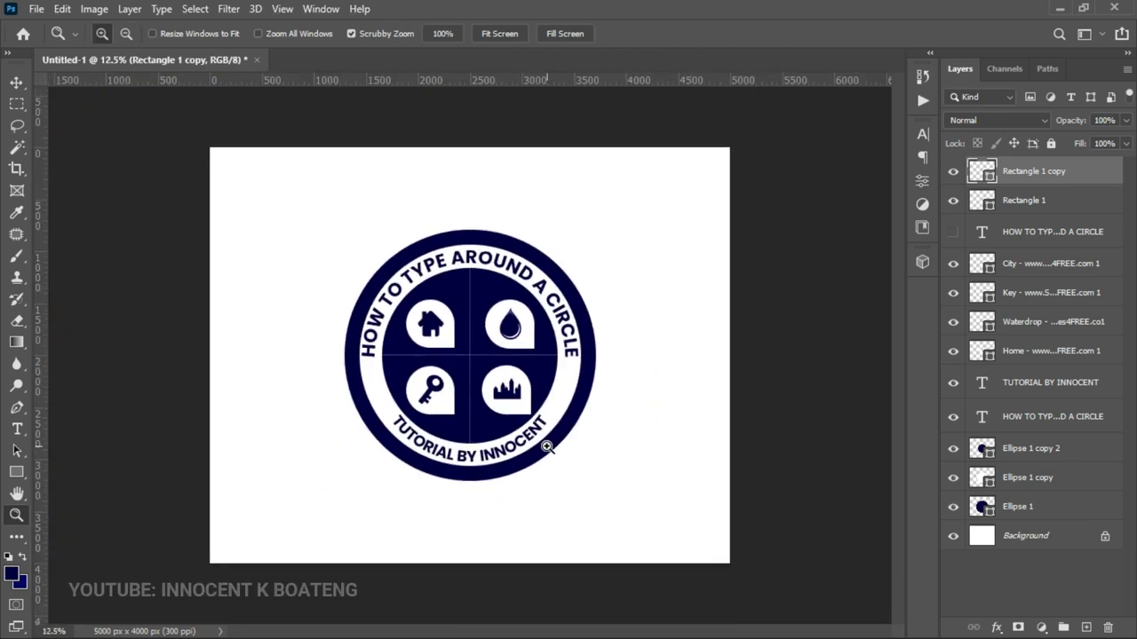
click(547, 447)
alt+click(506, 372)
click(507, 372)
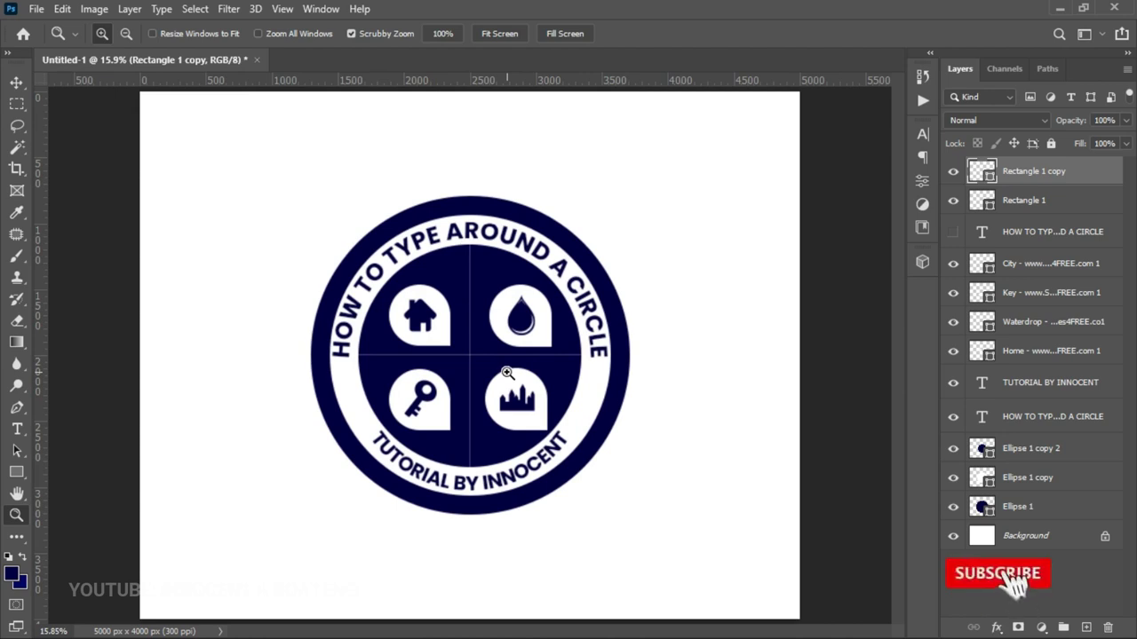
scroll(510, 380, up, 2)
scroll(511, 381, up, 1)
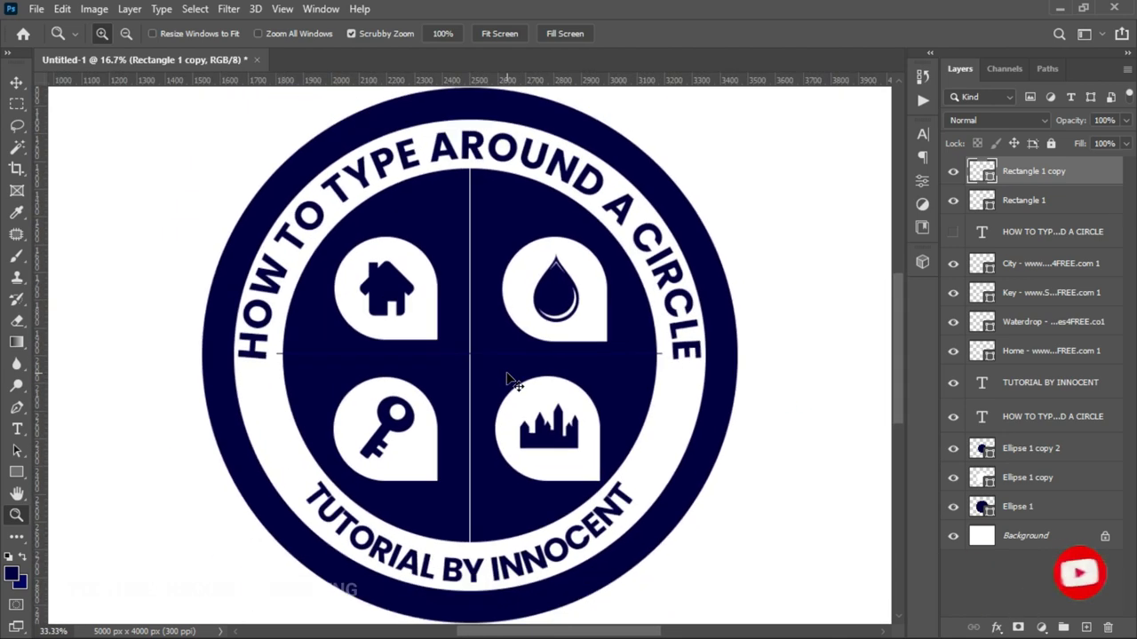